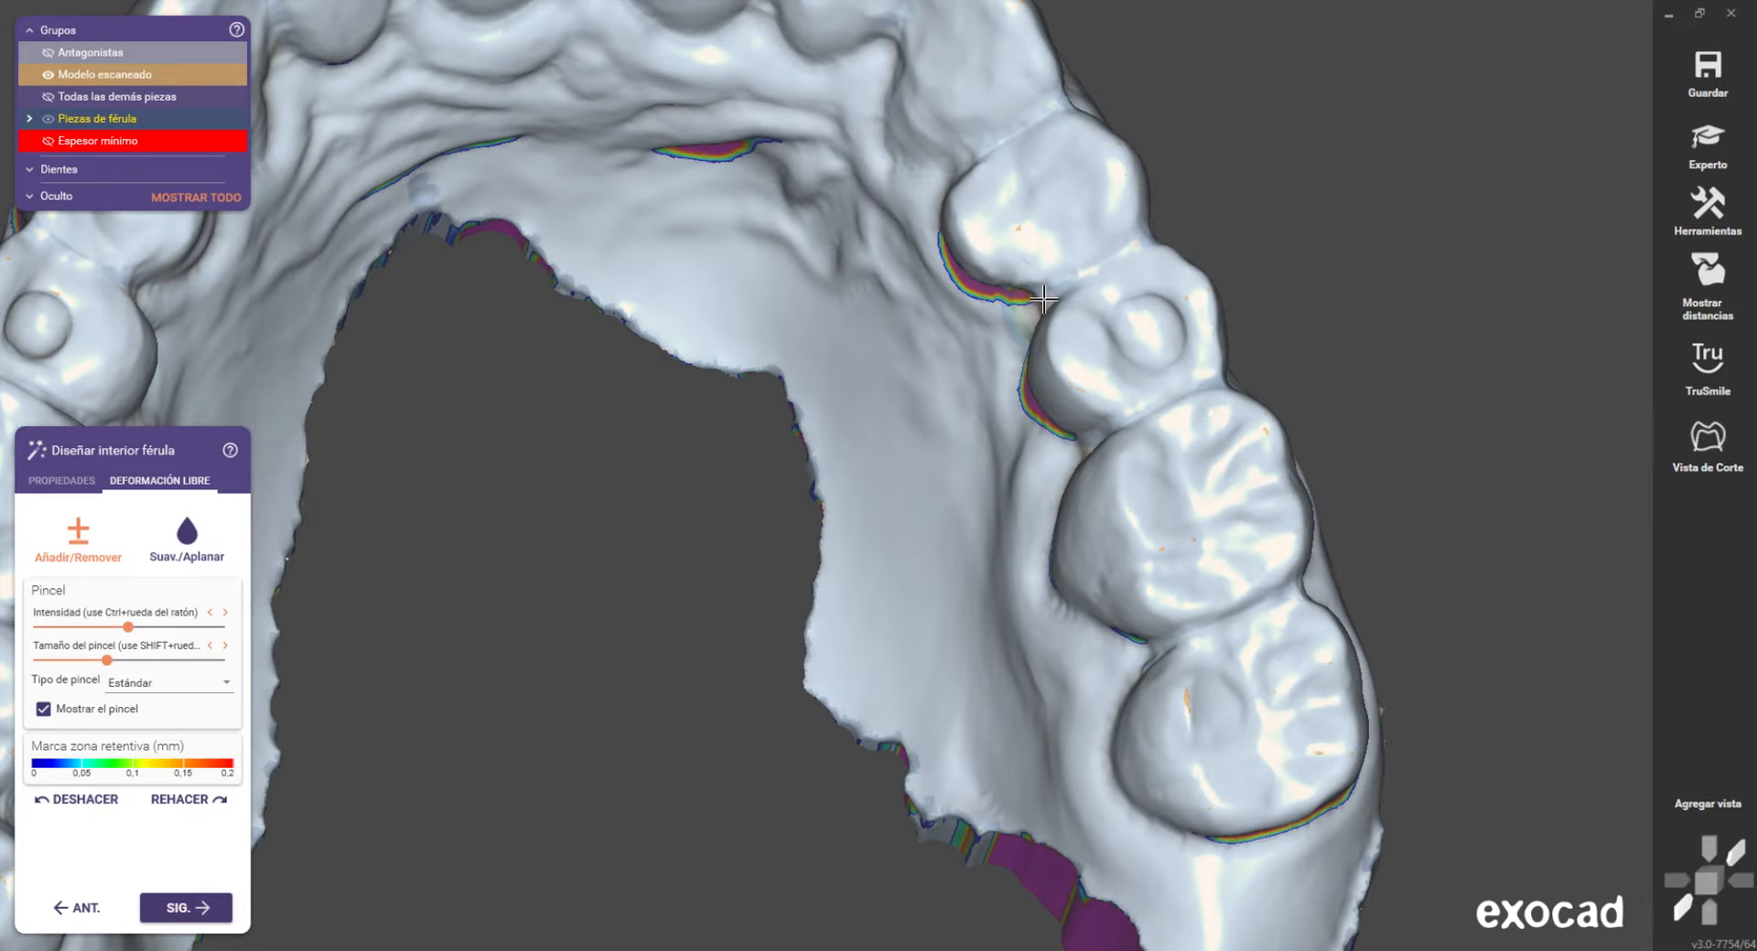
- Examine the coloured undercut areas around the teeth and palate of the blocked-out upper model
scroll(815, 765, down, 4)
scroll(485, 602, up, 4)
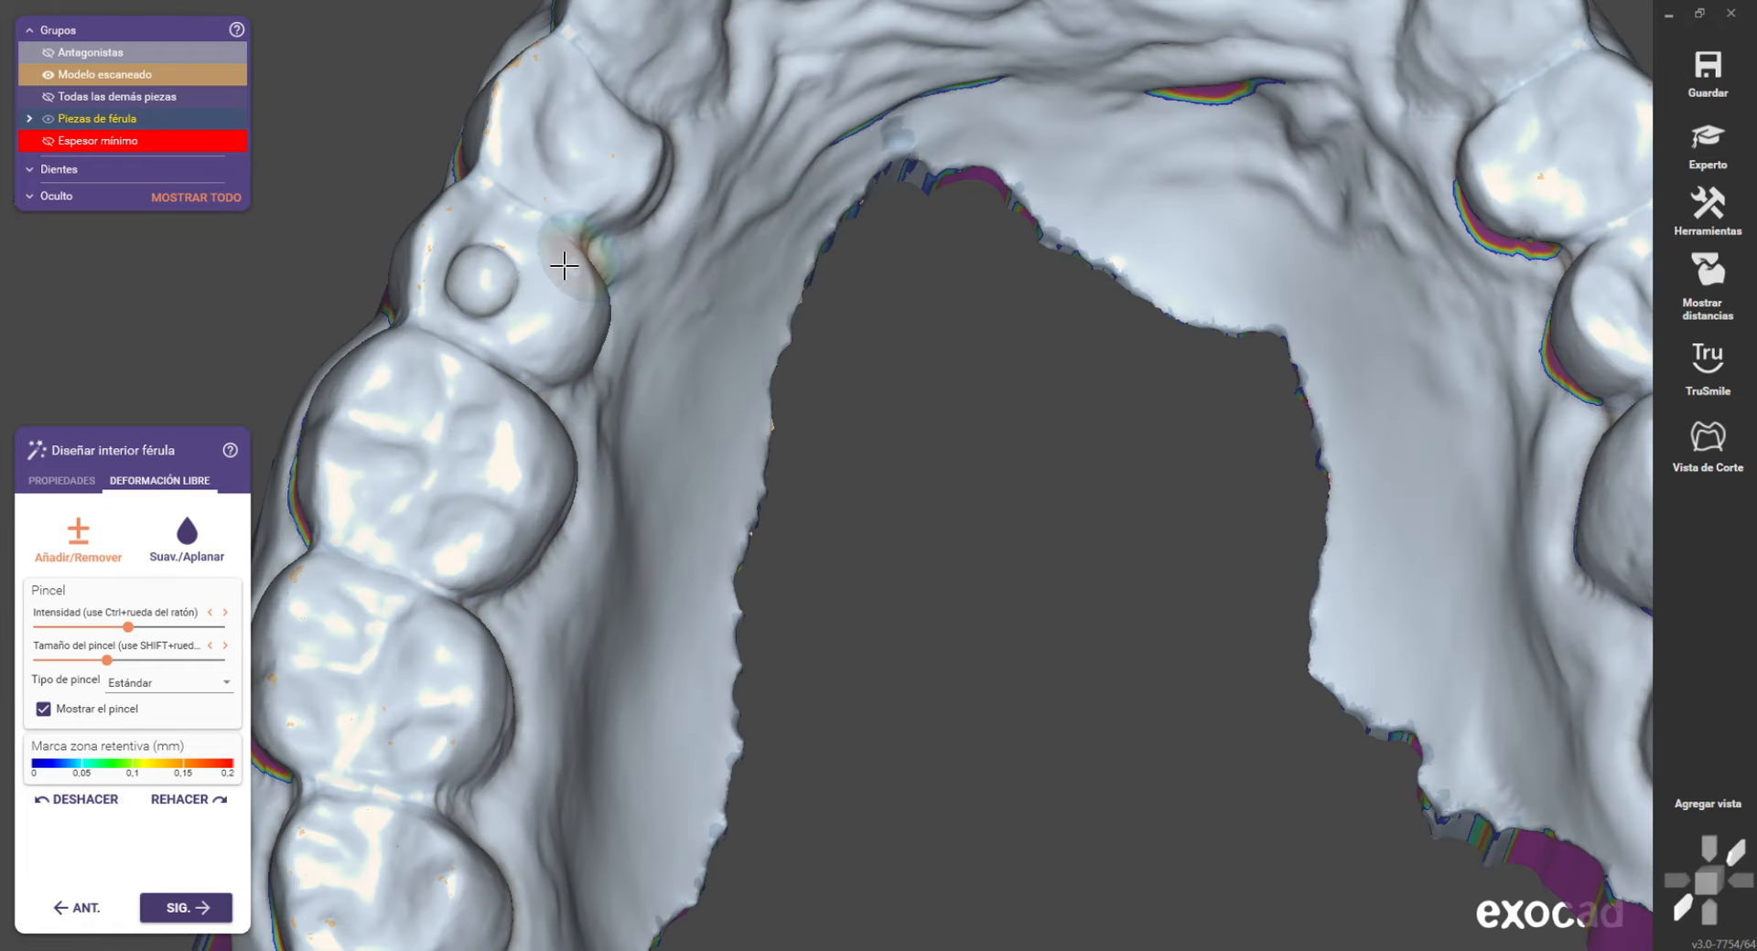
scroll(549, 275, down, 5)
scroll(553, 628, up, 5)
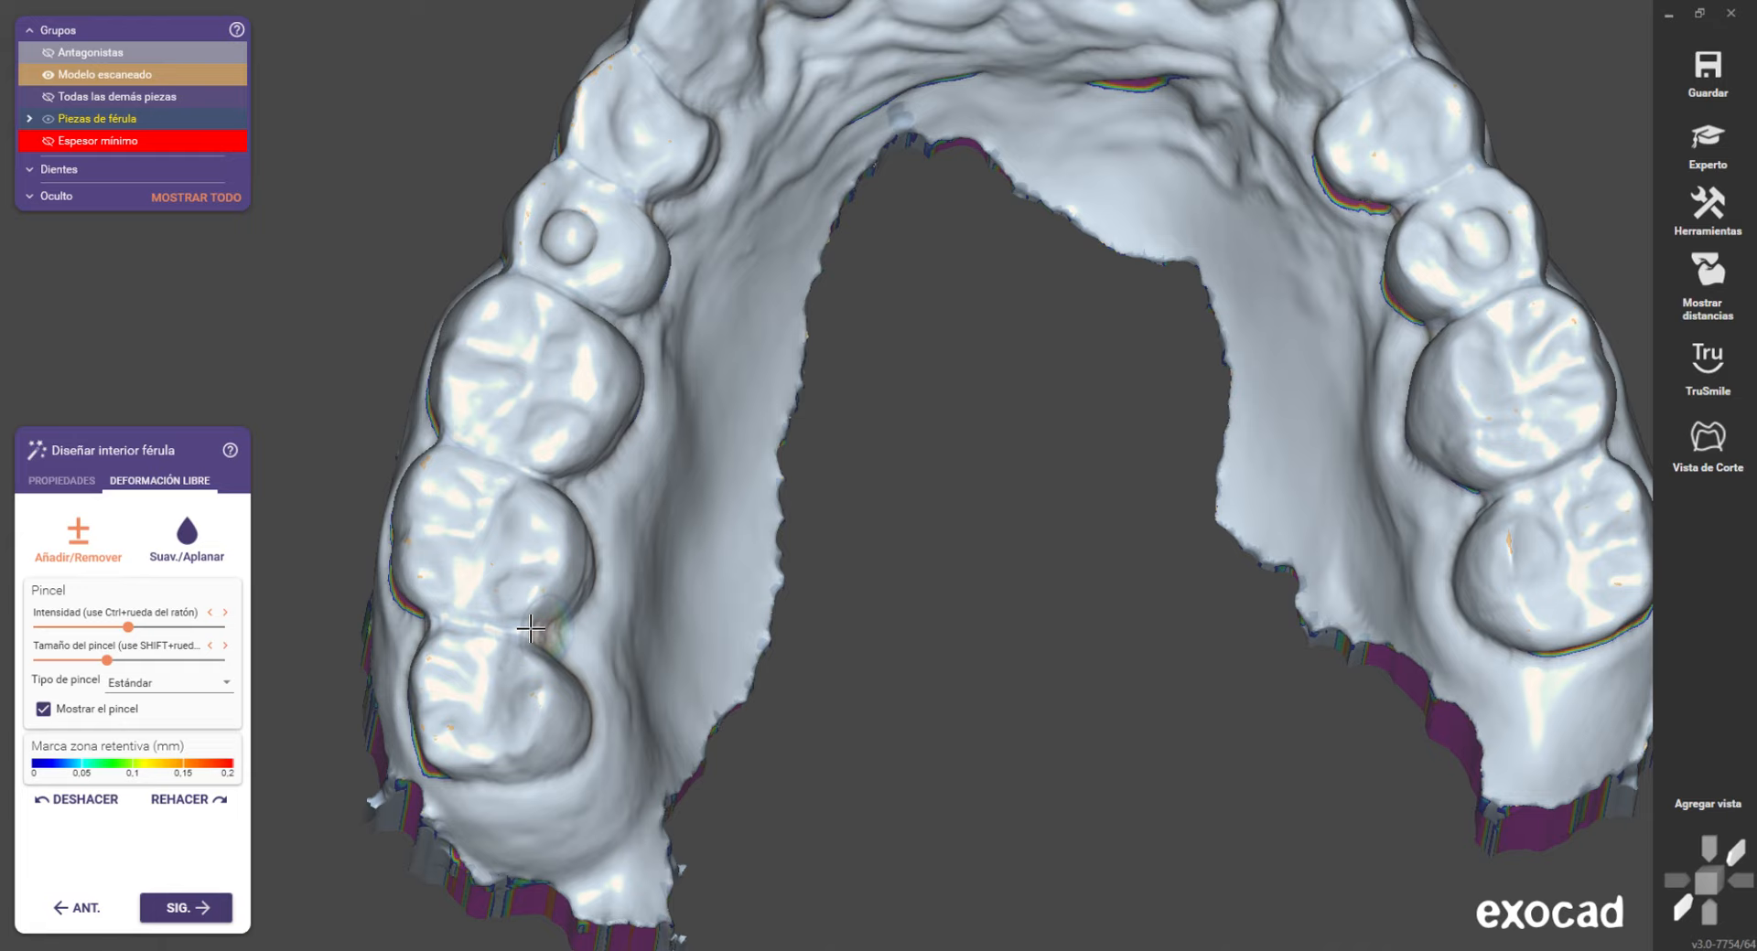
scroll(823, 537, down, 5)
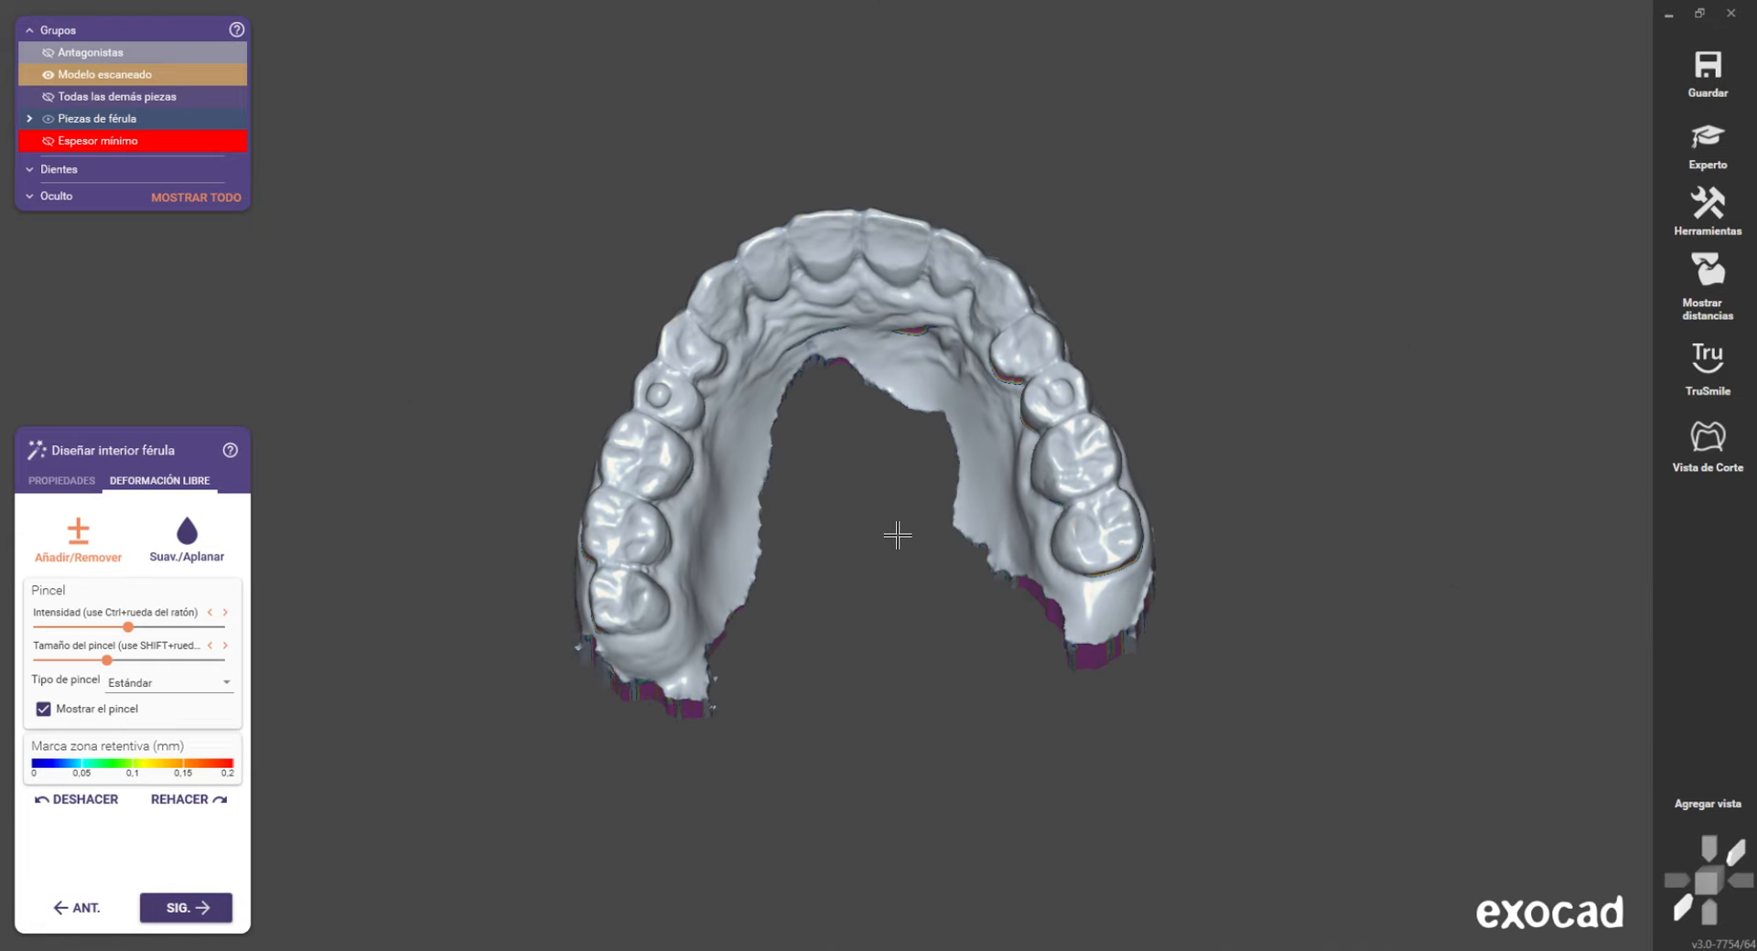
scroll(1107, 535, up, 5)
scroll(814, 612, down, 5)
right_drag(838, 651, 878, 651)
middle_drag(878, 651, 930, 604)
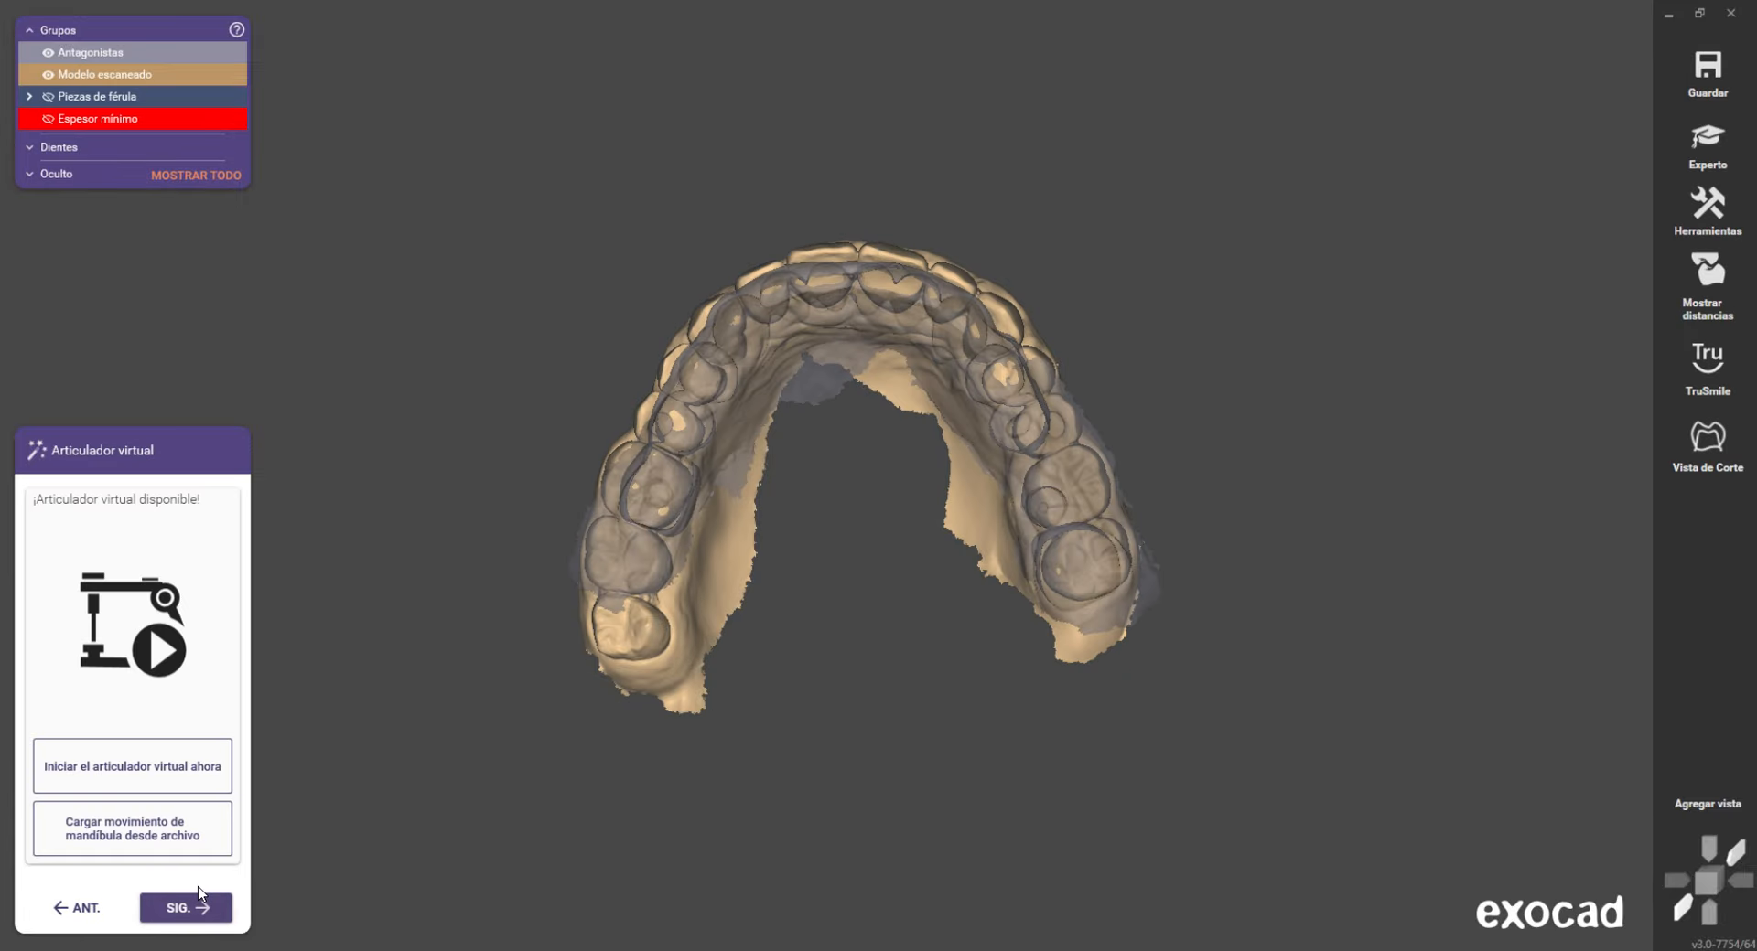
- Examine how the scanned upper model and the antagonist meet, from the occlusal and frontal sides
right_drag(732, 412, 752, 672)
right_drag(816, 539, 789, 292)
scroll(716, 418, up, 3)
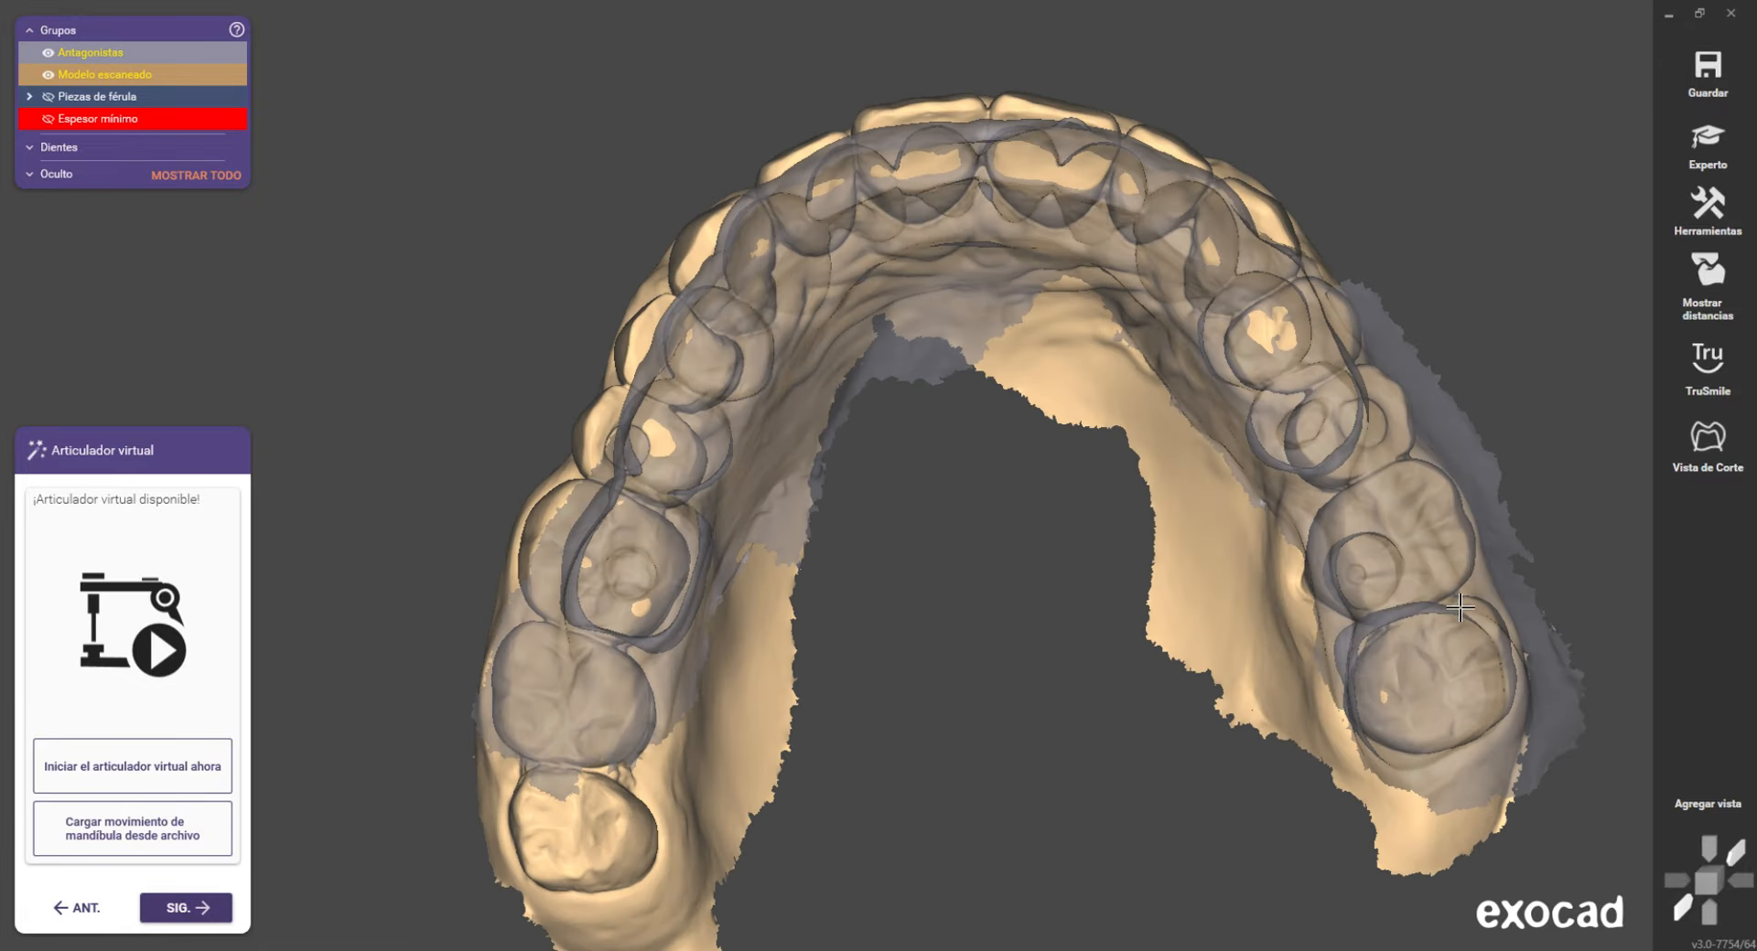
scroll(939, 439, down, 3)
right_drag(940, 440, 945, 499)
right_drag(748, 508, 509, 571)
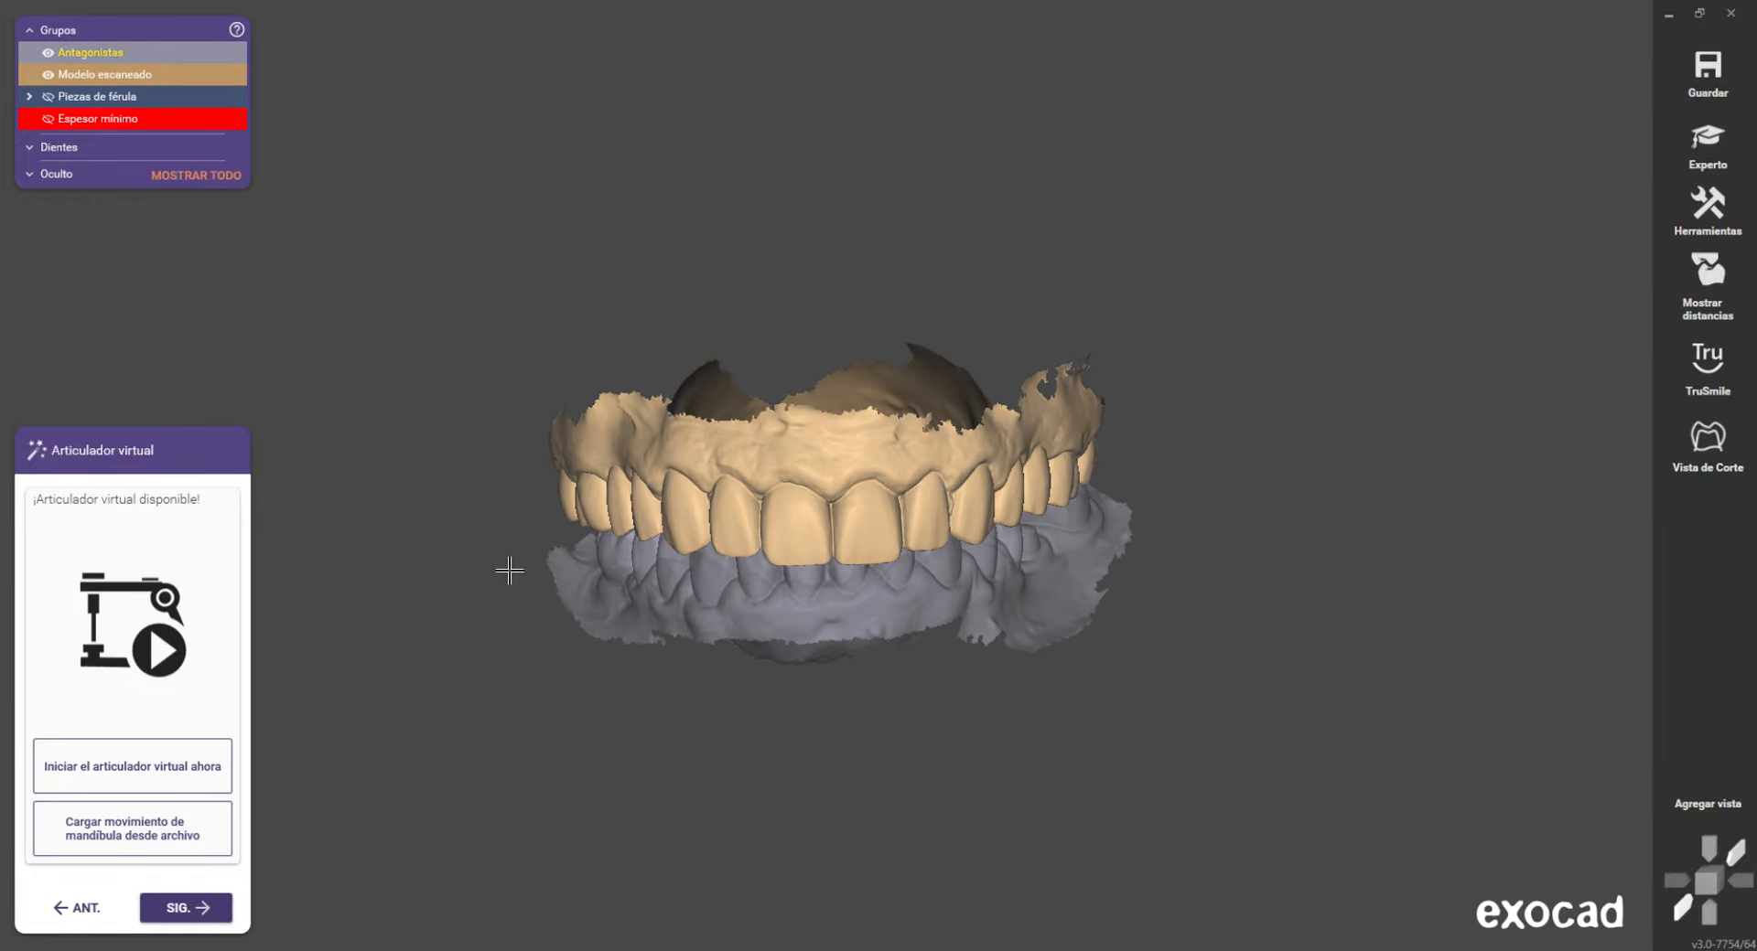
right_drag(440, 668, 542, 588)
- Make the antagonist model fully opaque and check its contacts with the upper teeth
scroll(708, 331, up, 3)
drag(138, 53, 251, 73)
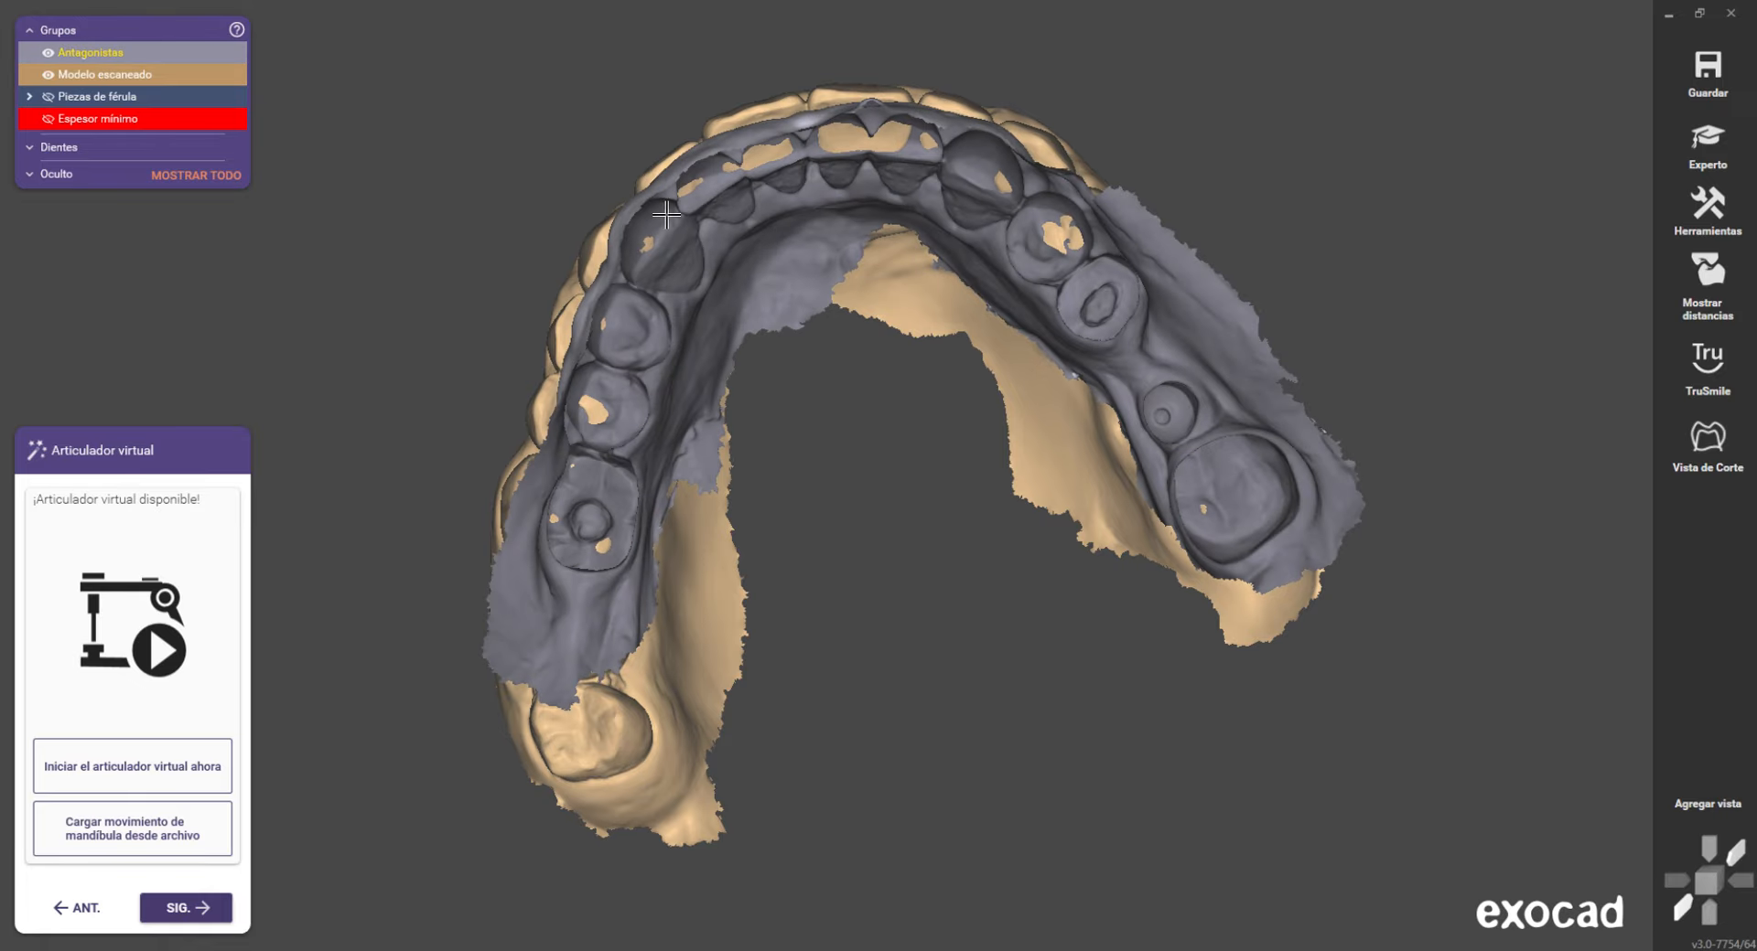
right_drag(809, 157, 609, 286)
- Start the virtual articulator and freely move the jaws so the upper incisal edges meet the incisal pointer
click(134, 751)
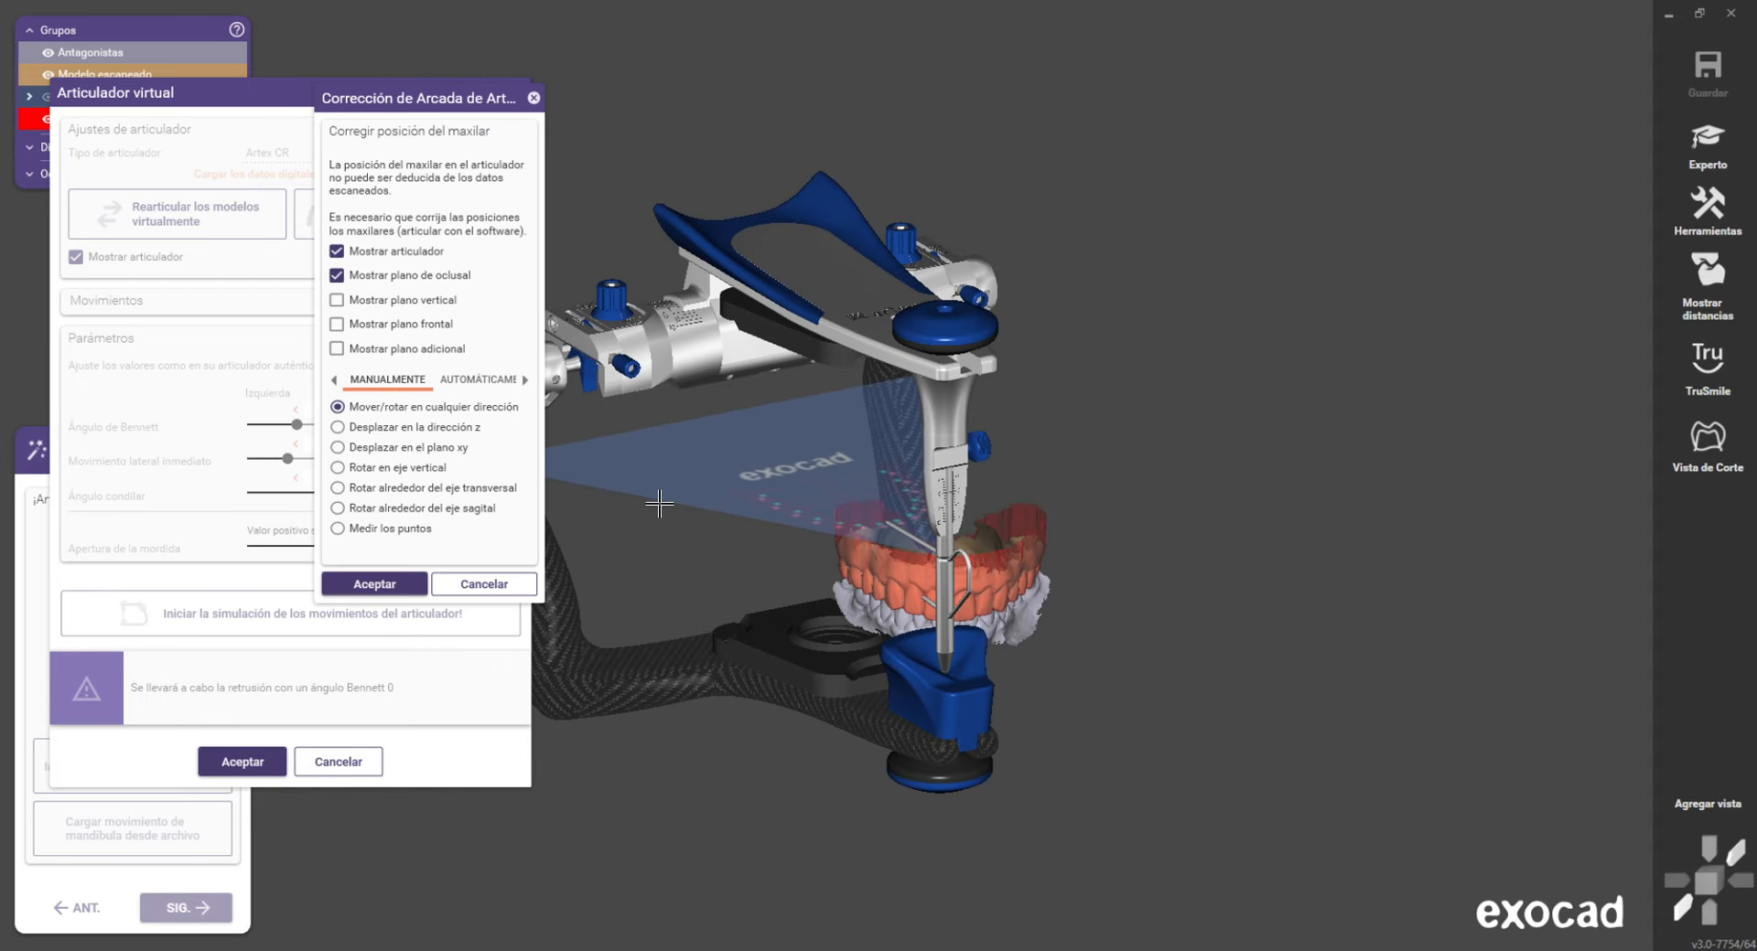
right_drag(951, 596, 952, 567)
scroll(951, 572, up, 4)
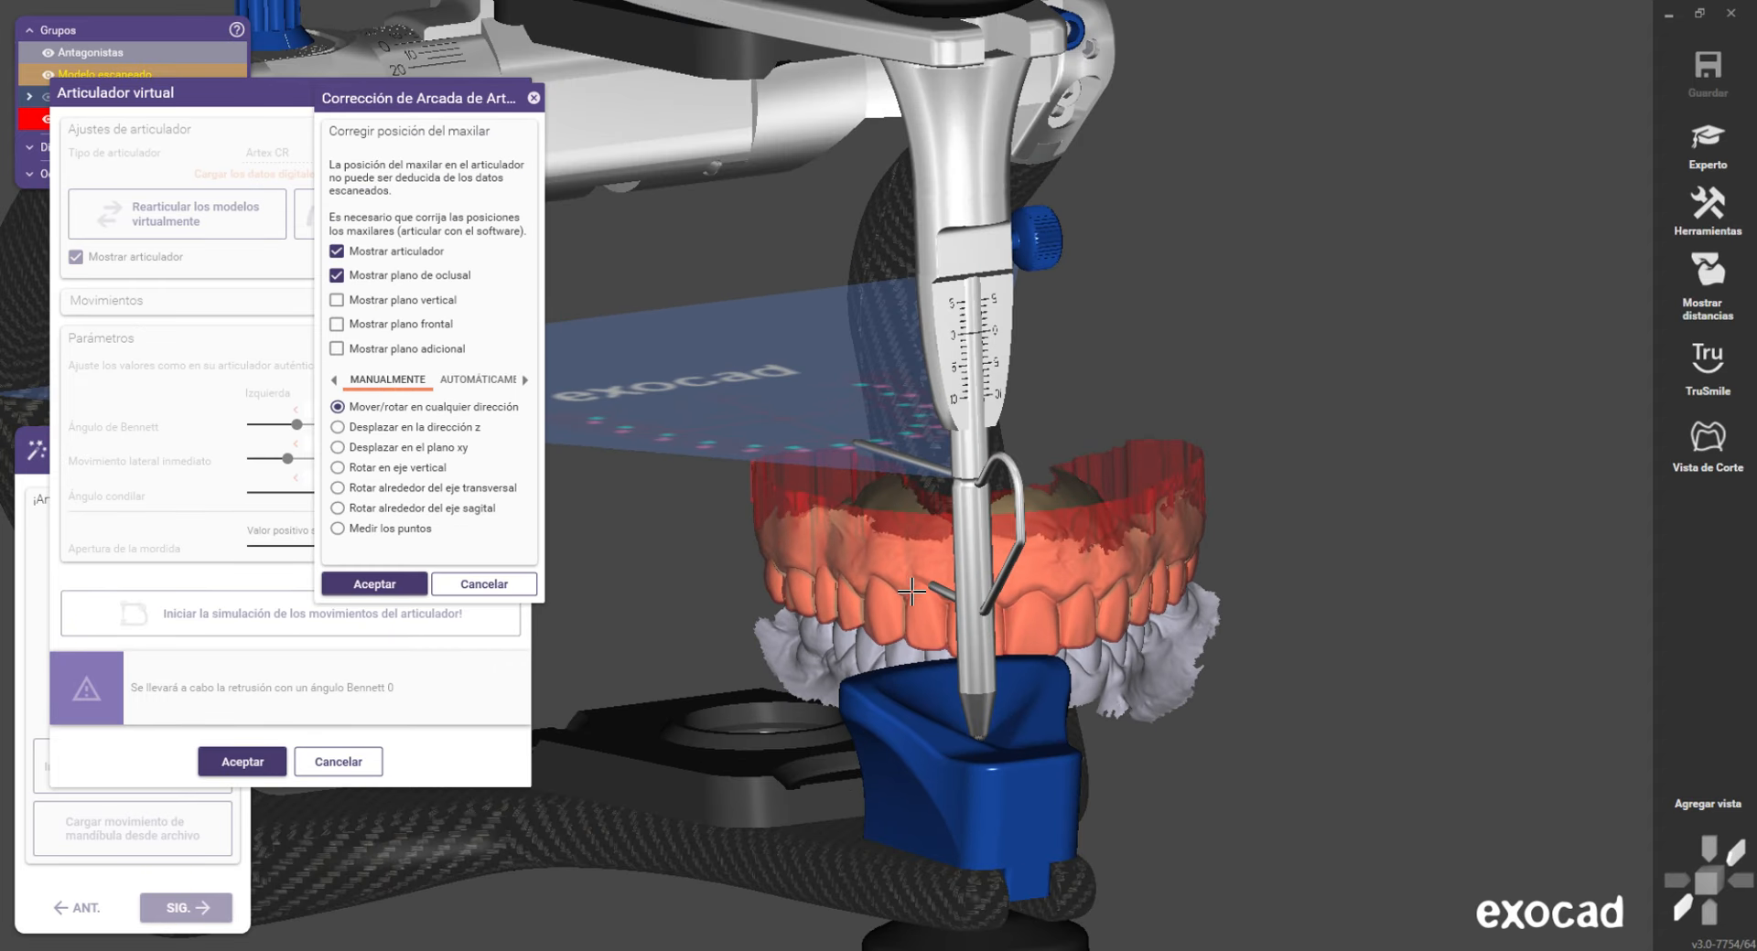
drag(1063, 616, 885, 399)
scroll(884, 399, up, 5)
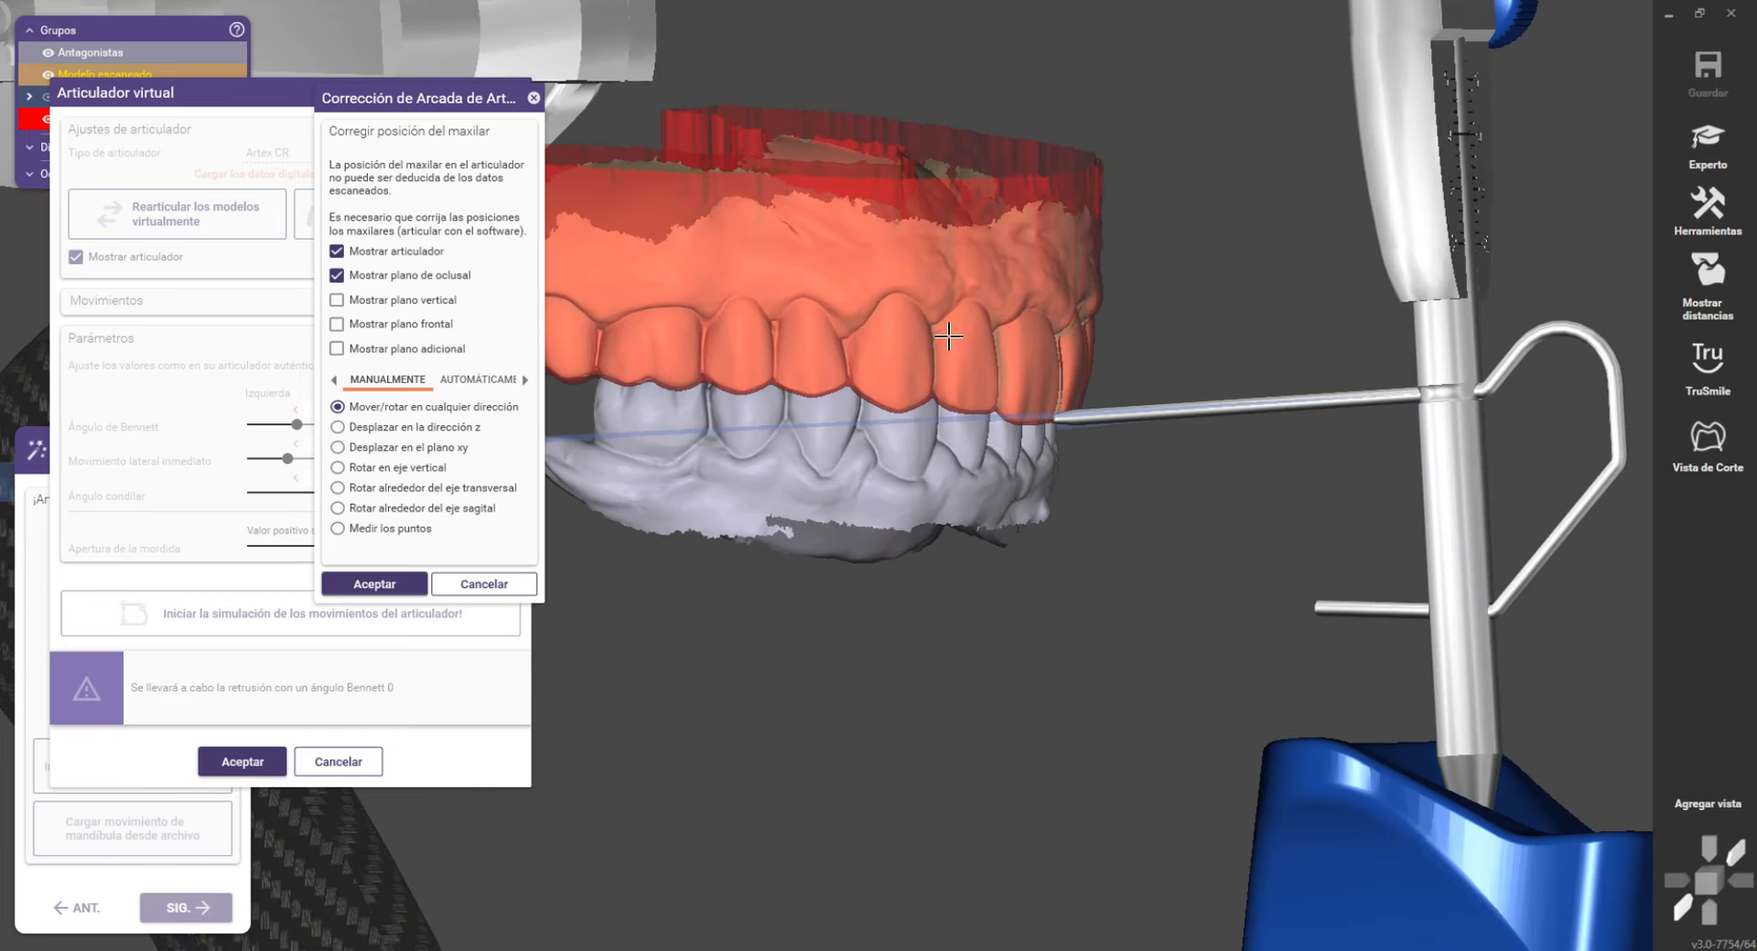
- Centre the jaws on the incisal pin and align the upper arch with the occlusal plane
scroll(948, 337, down, 3)
right_drag(947, 337, 784, 337)
drag(784, 336, 630, 297)
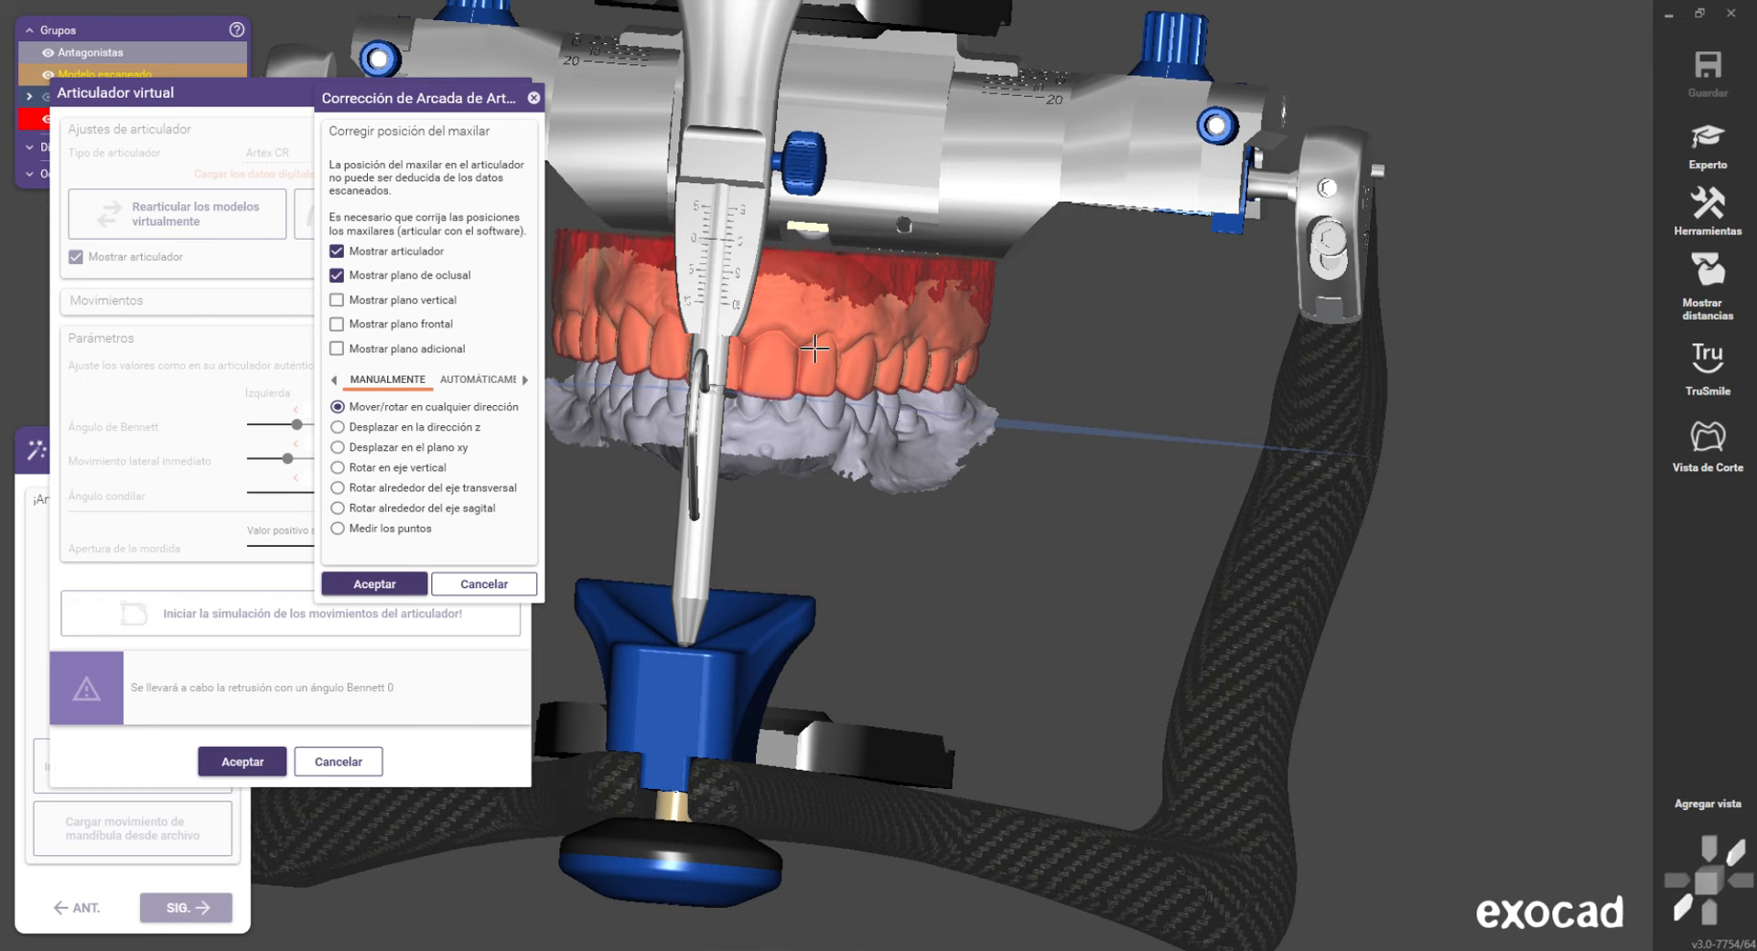
drag(805, 349, 876, 348)
scroll(846, 361, down, 3)
right_drag(846, 360, 1005, 395)
scroll(1005, 395, up, 3)
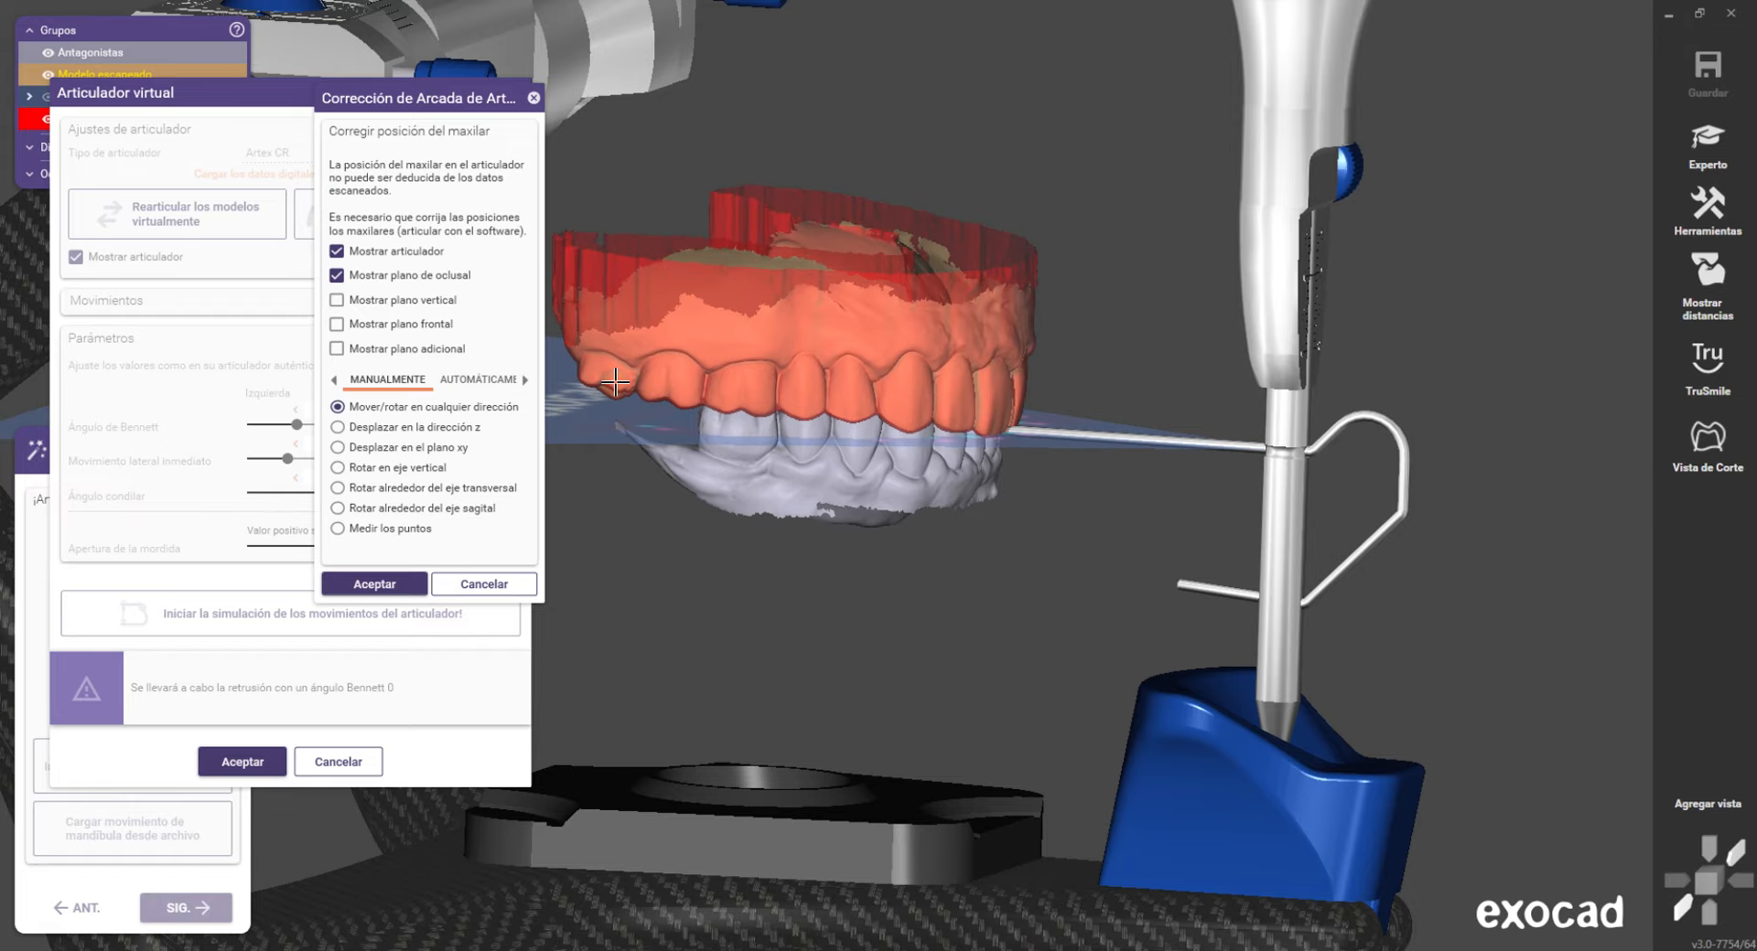
- Check the jaws against the occlusal plane at the molars and incisors, and accept the corrected jaw position
scroll(615, 382, down, 3)
mouse_move(992, 384)
right_down()
mouse_move(828, 380)
mouse_move(821, 395)
mouse_move(924, 407)
mouse_move(980, 372)
right_up()
scroll(842, 437, up, 3)
scroll(925, 407, down, 3)
scroll(985, 379, up, 3)
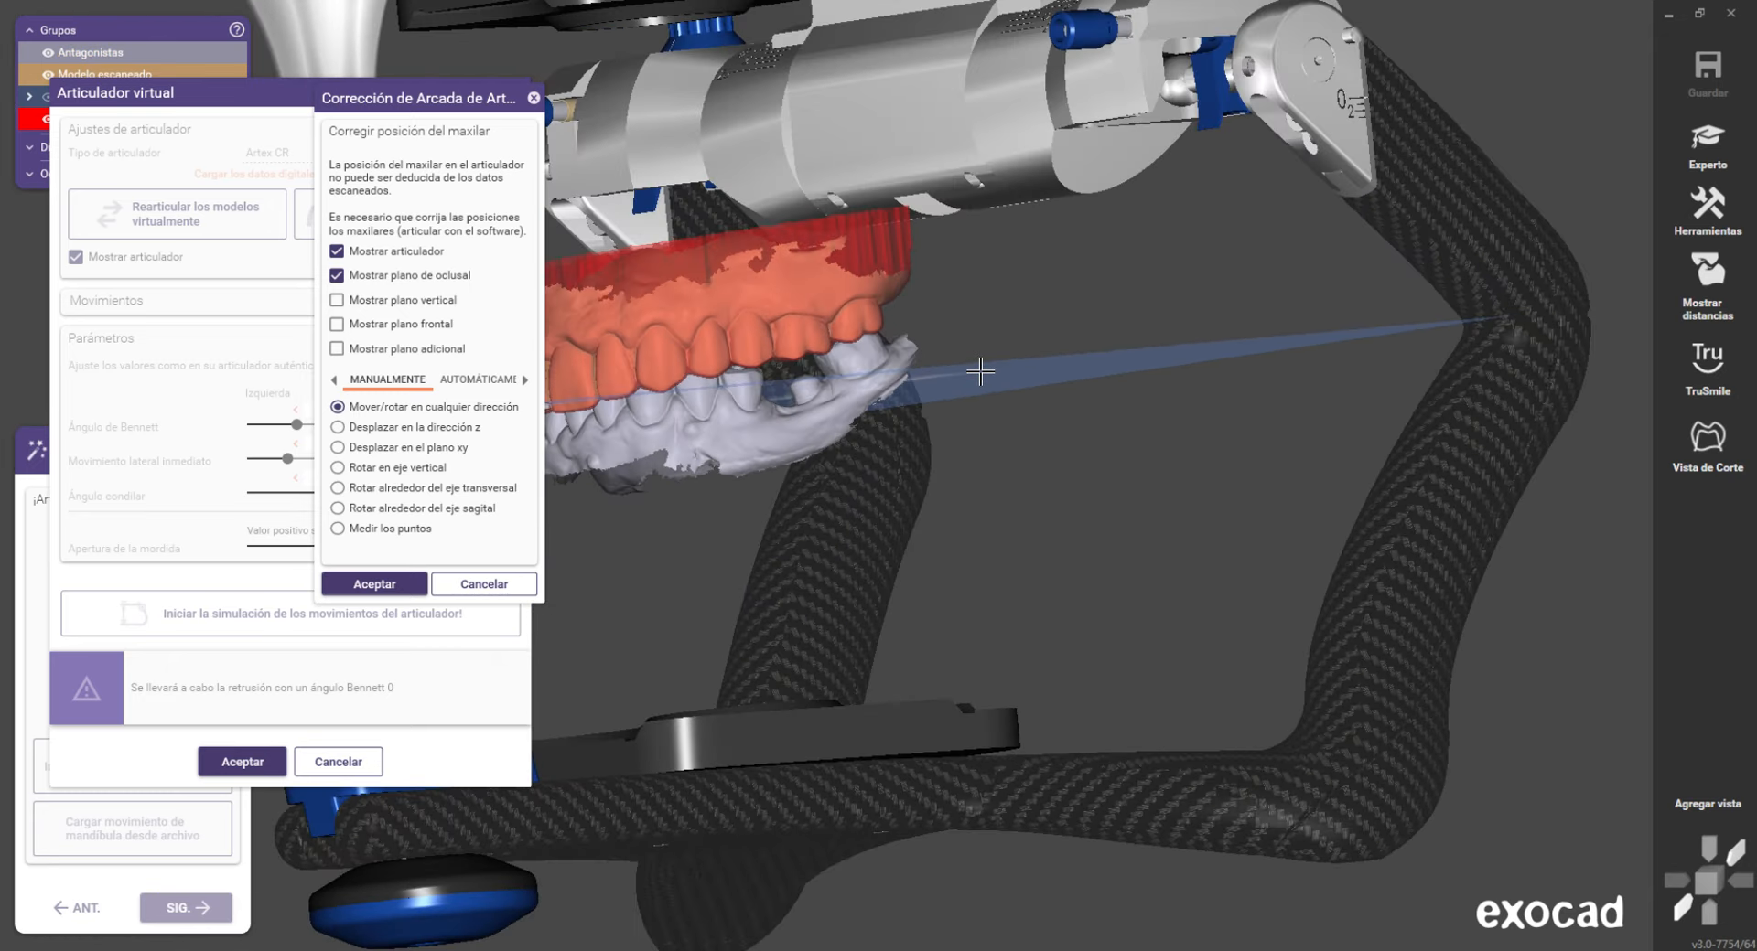
scroll(851, 356, up, 5)
scroll(841, 373, down, 5)
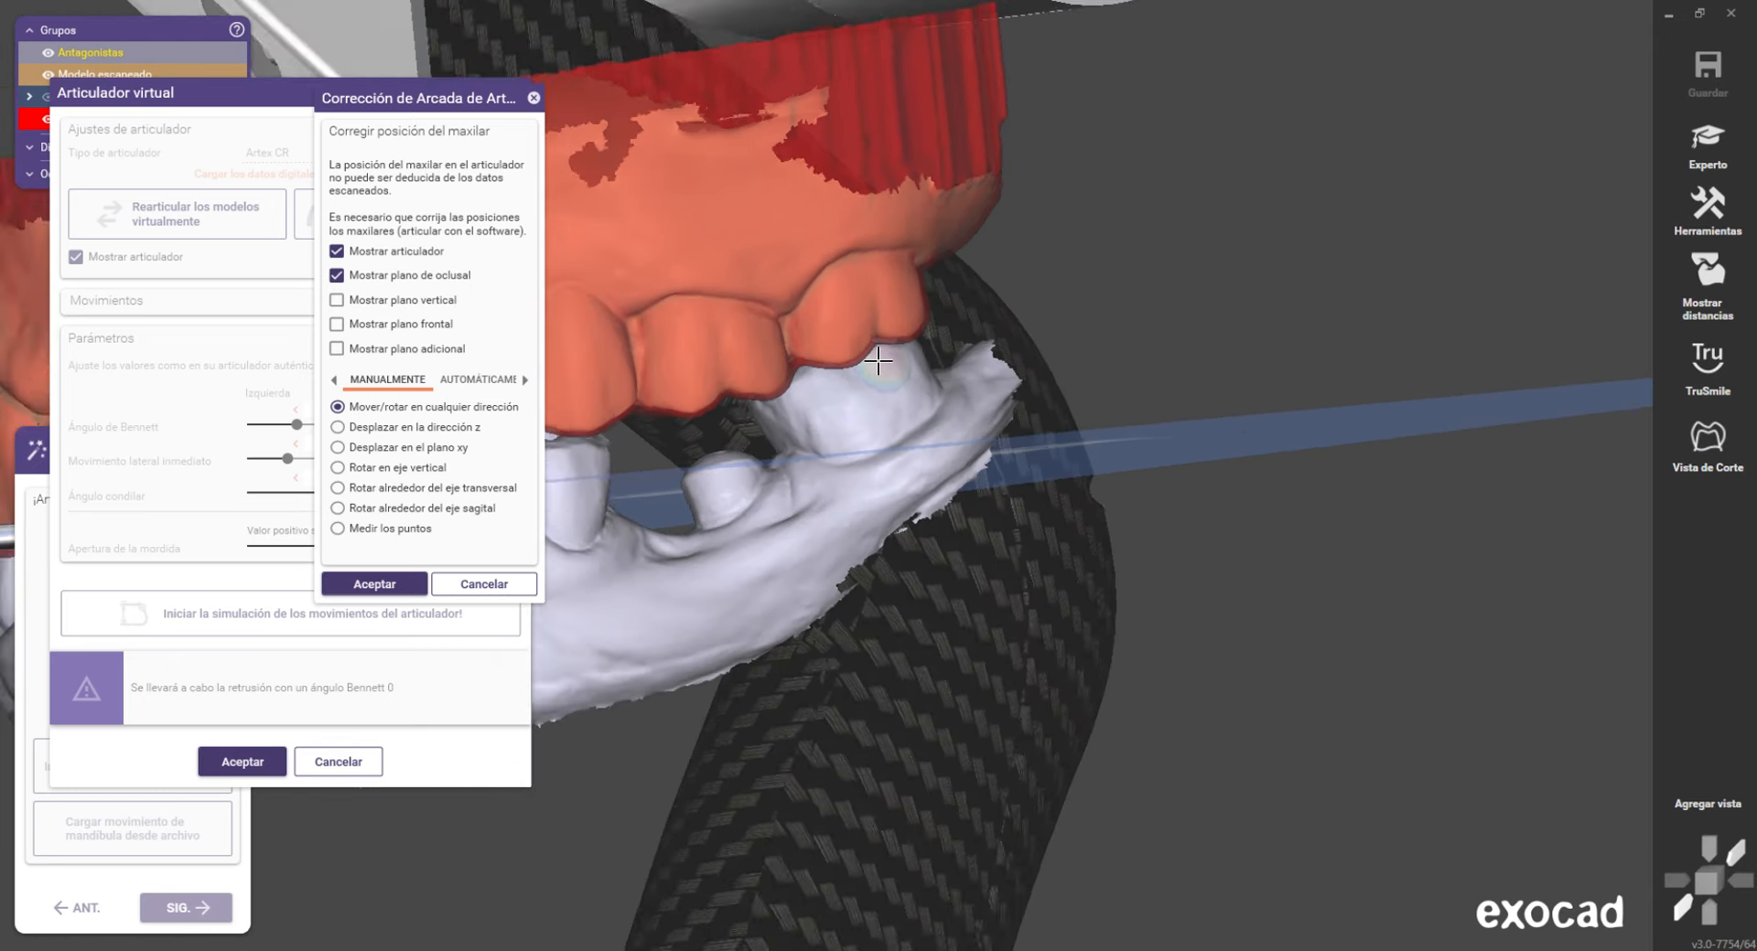
scroll(839, 393, up, 5)
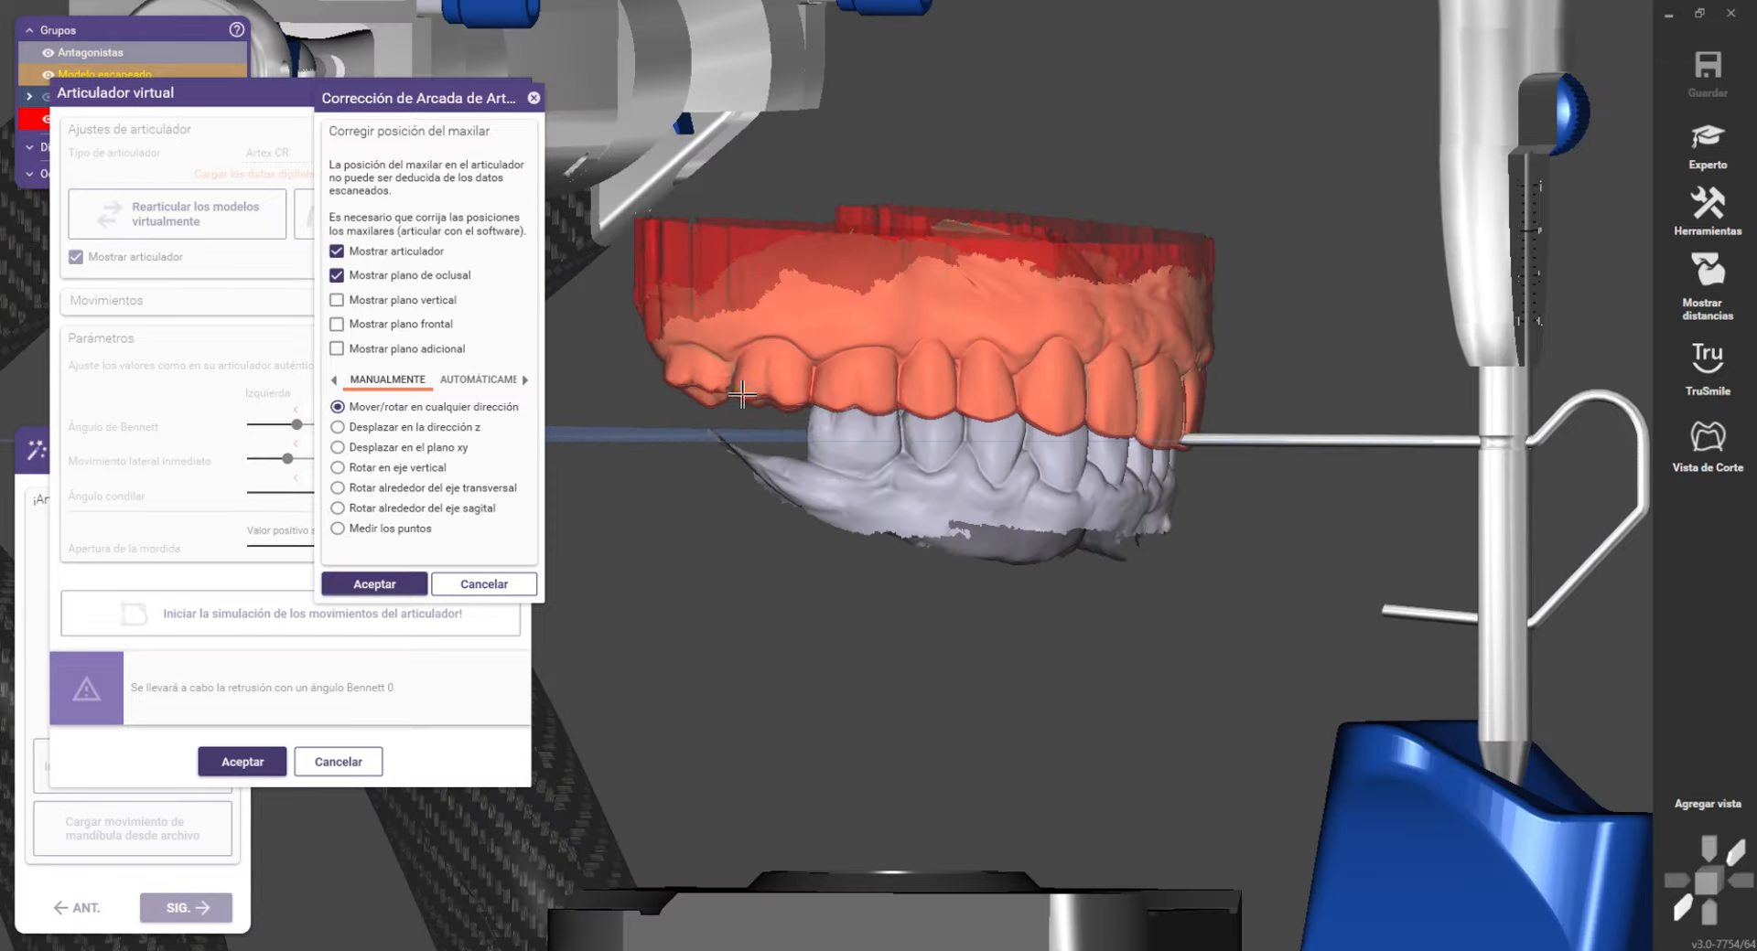
scroll(738, 417, down, 5)
right_drag(961, 416, 678, 507)
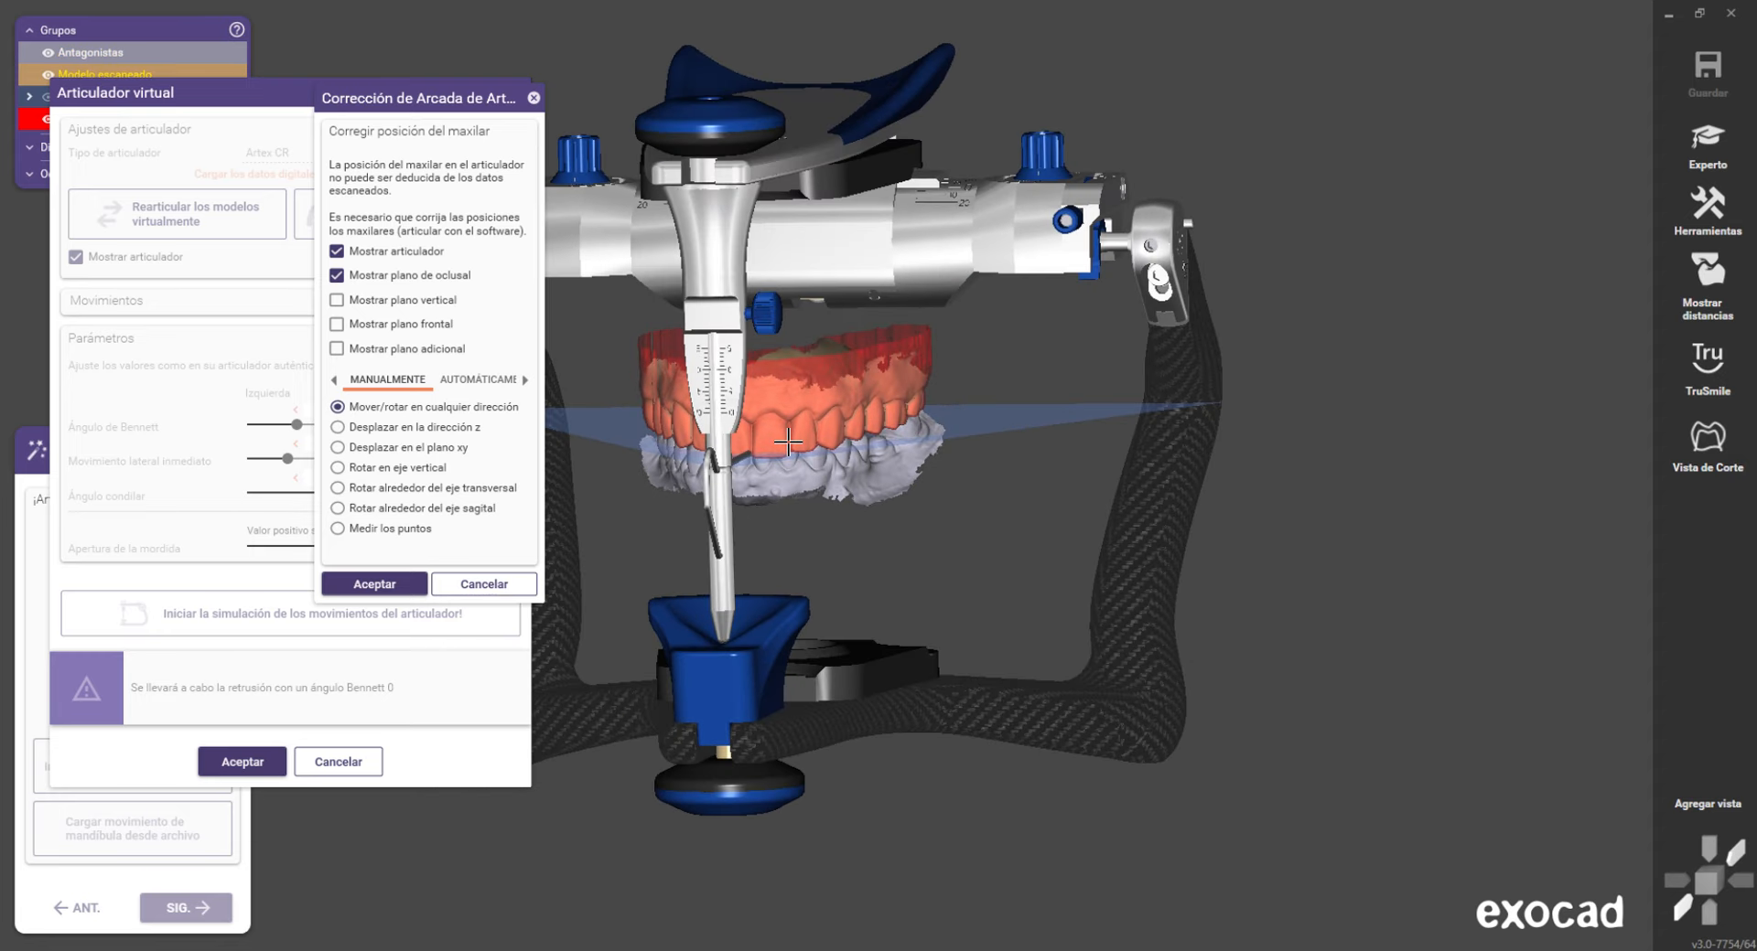
click(374, 584)
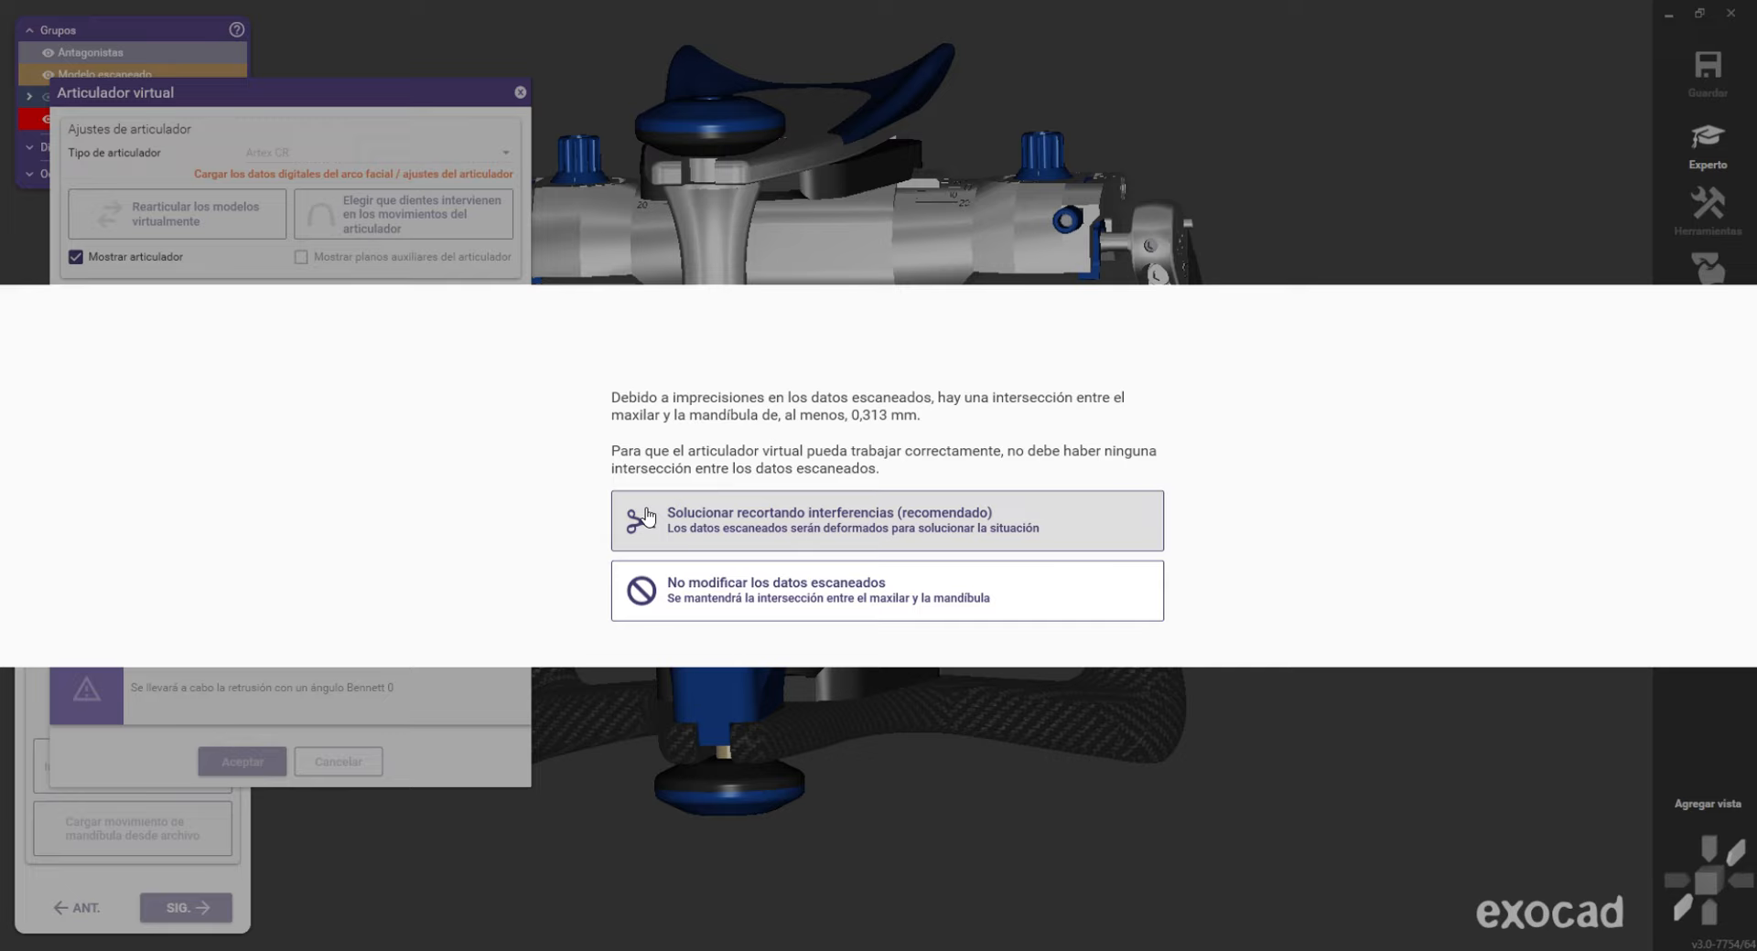
- Keep the scanned data unmodified and resolve the intersections between the jaws by opening the articulator
click(691, 575)
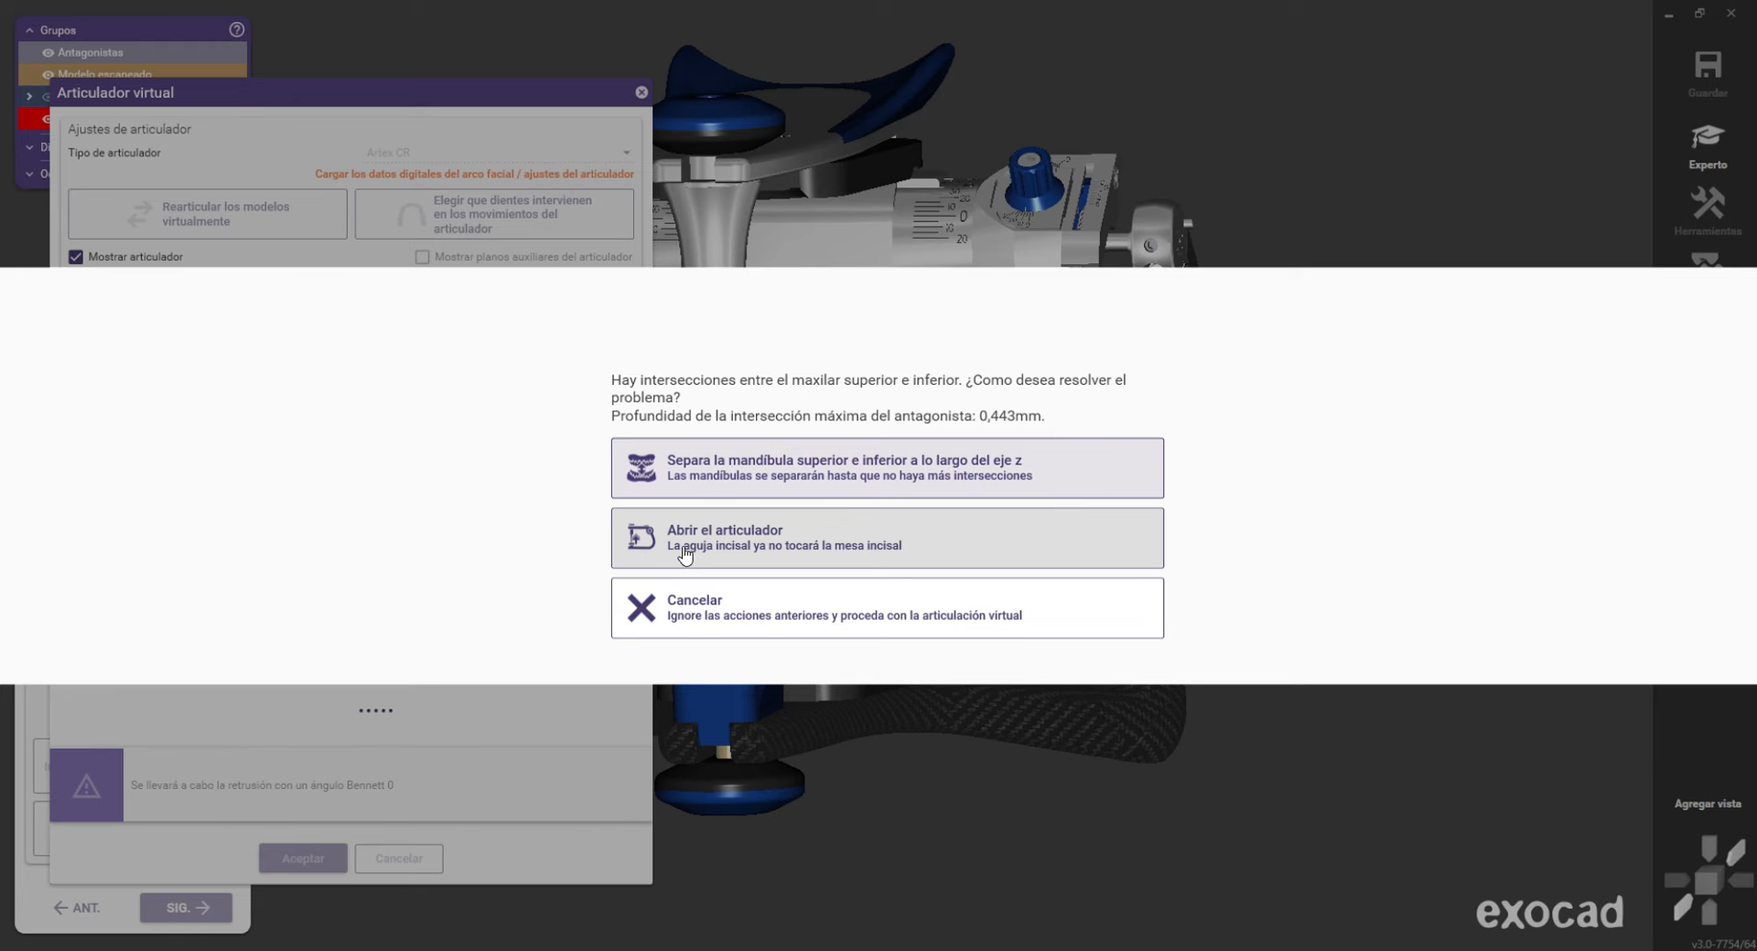
click(693, 549)
right_drag(698, 545, 857, 522)
scroll(859, 521, up, 3)
scroll(859, 521, down, 3)
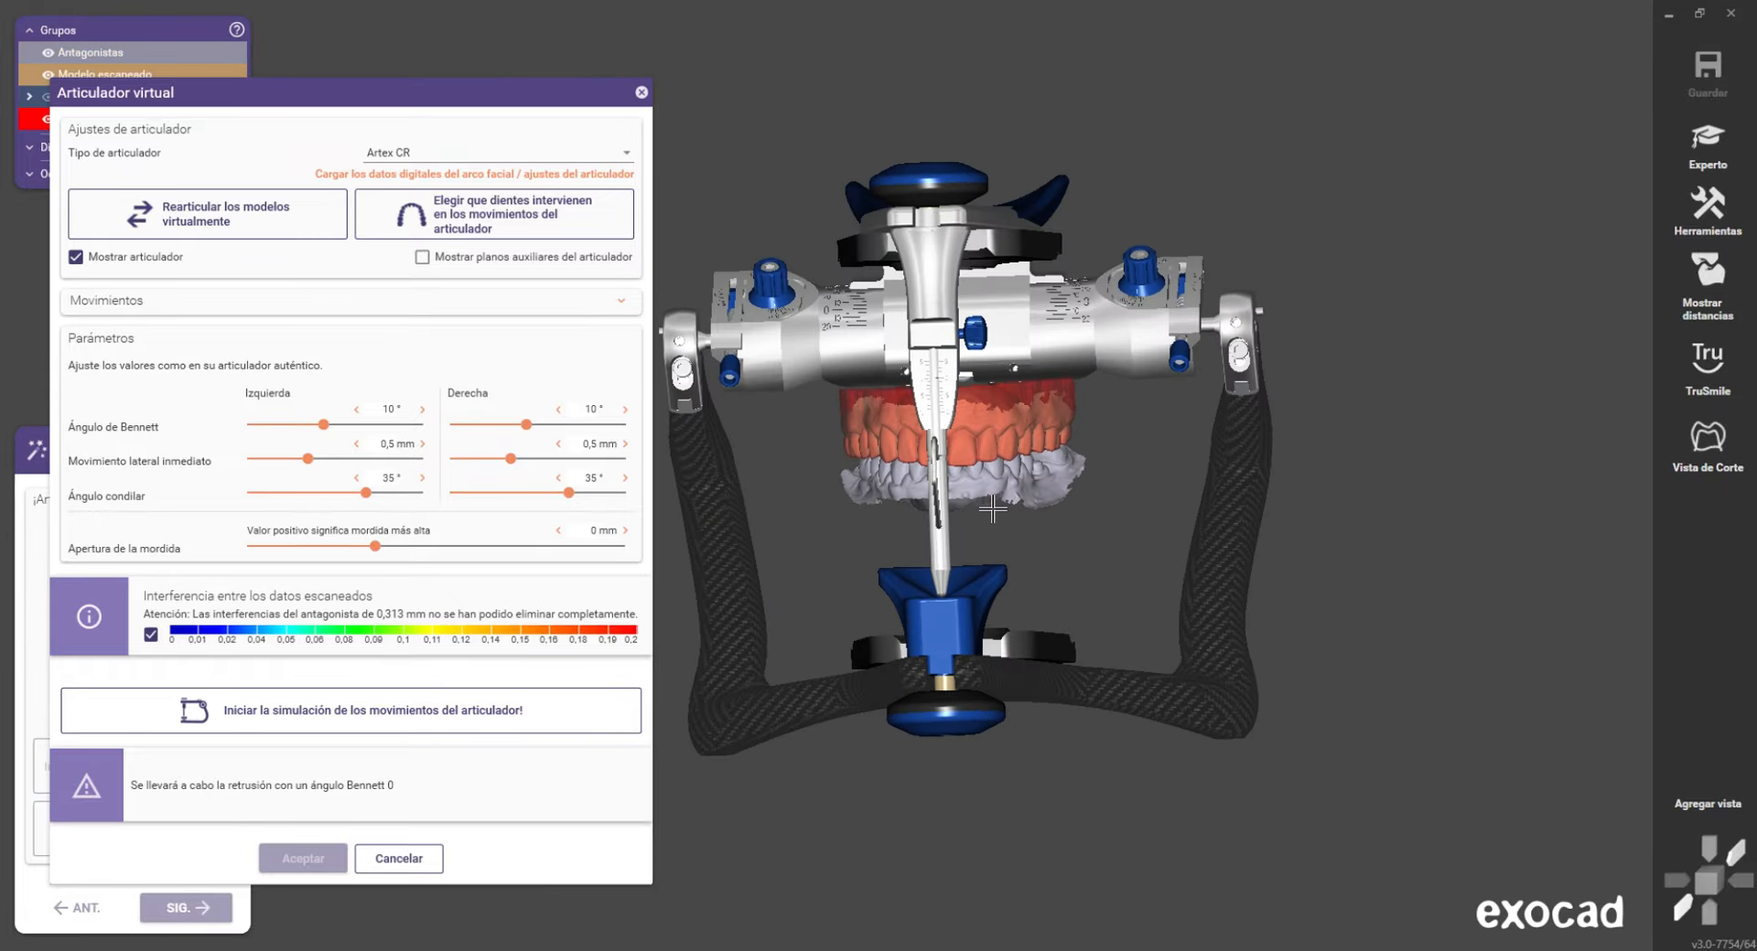
- Examine the incisal pin scale and the mounted jaws from the front and side
right_drag(838, 540, 1040, 570)
scroll(1115, 602, up, 3)
scroll(1055, 595, down, 2)
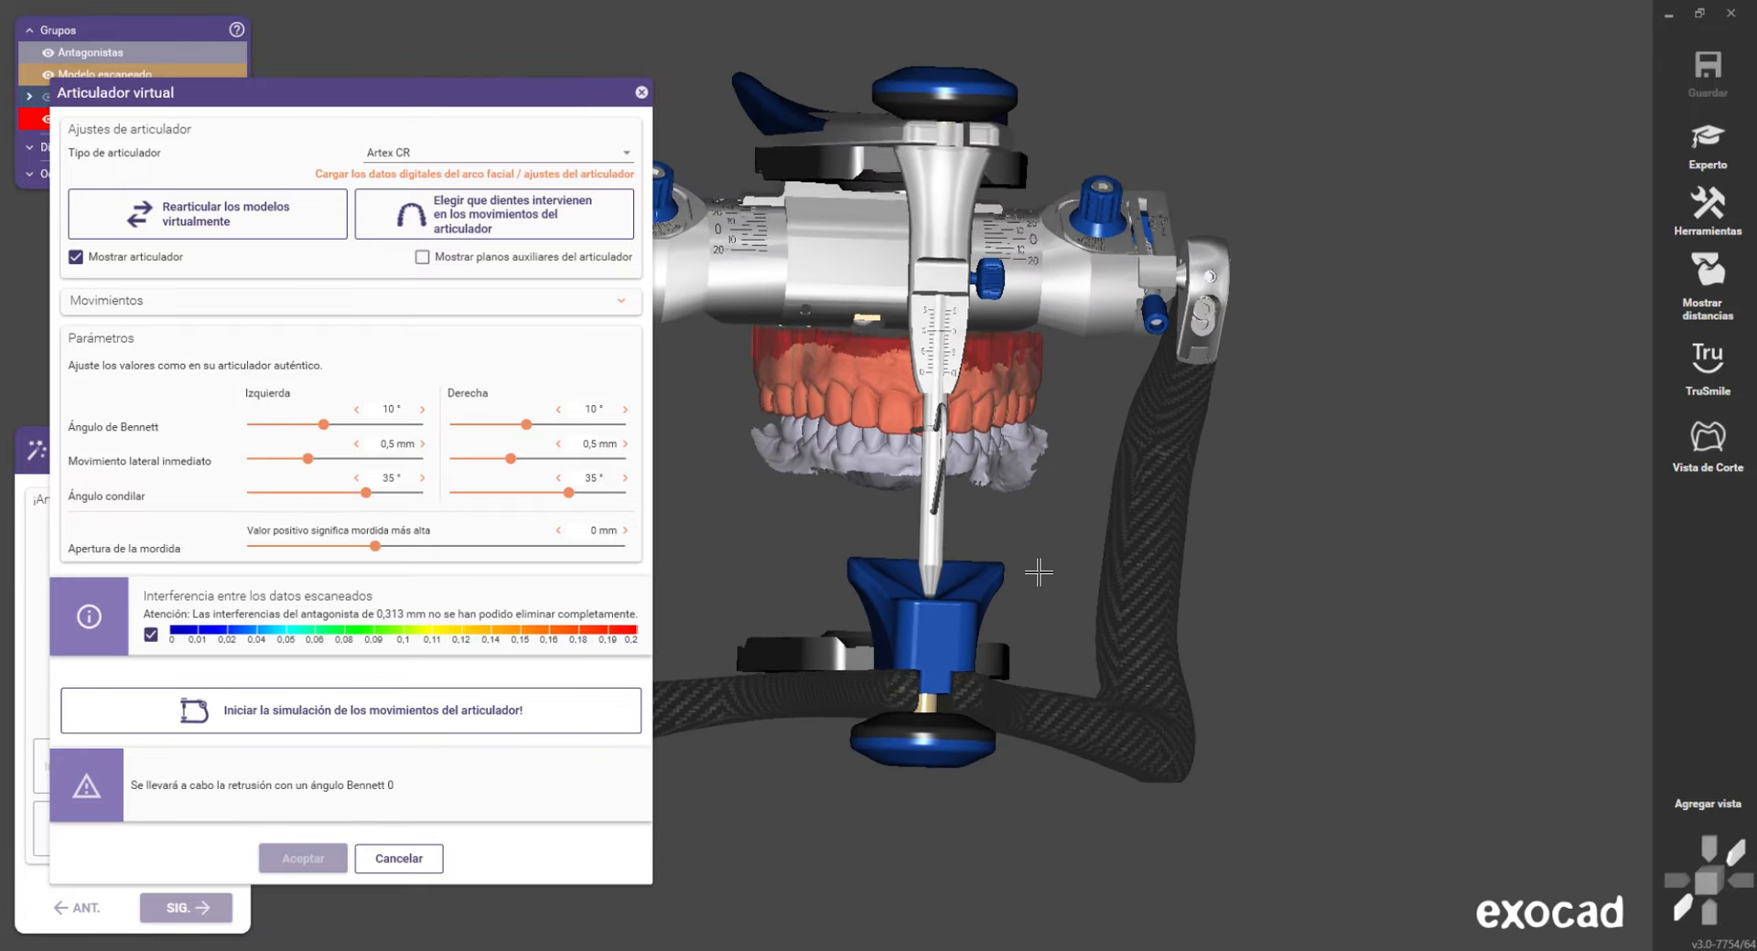
scroll(1040, 571, up, 5)
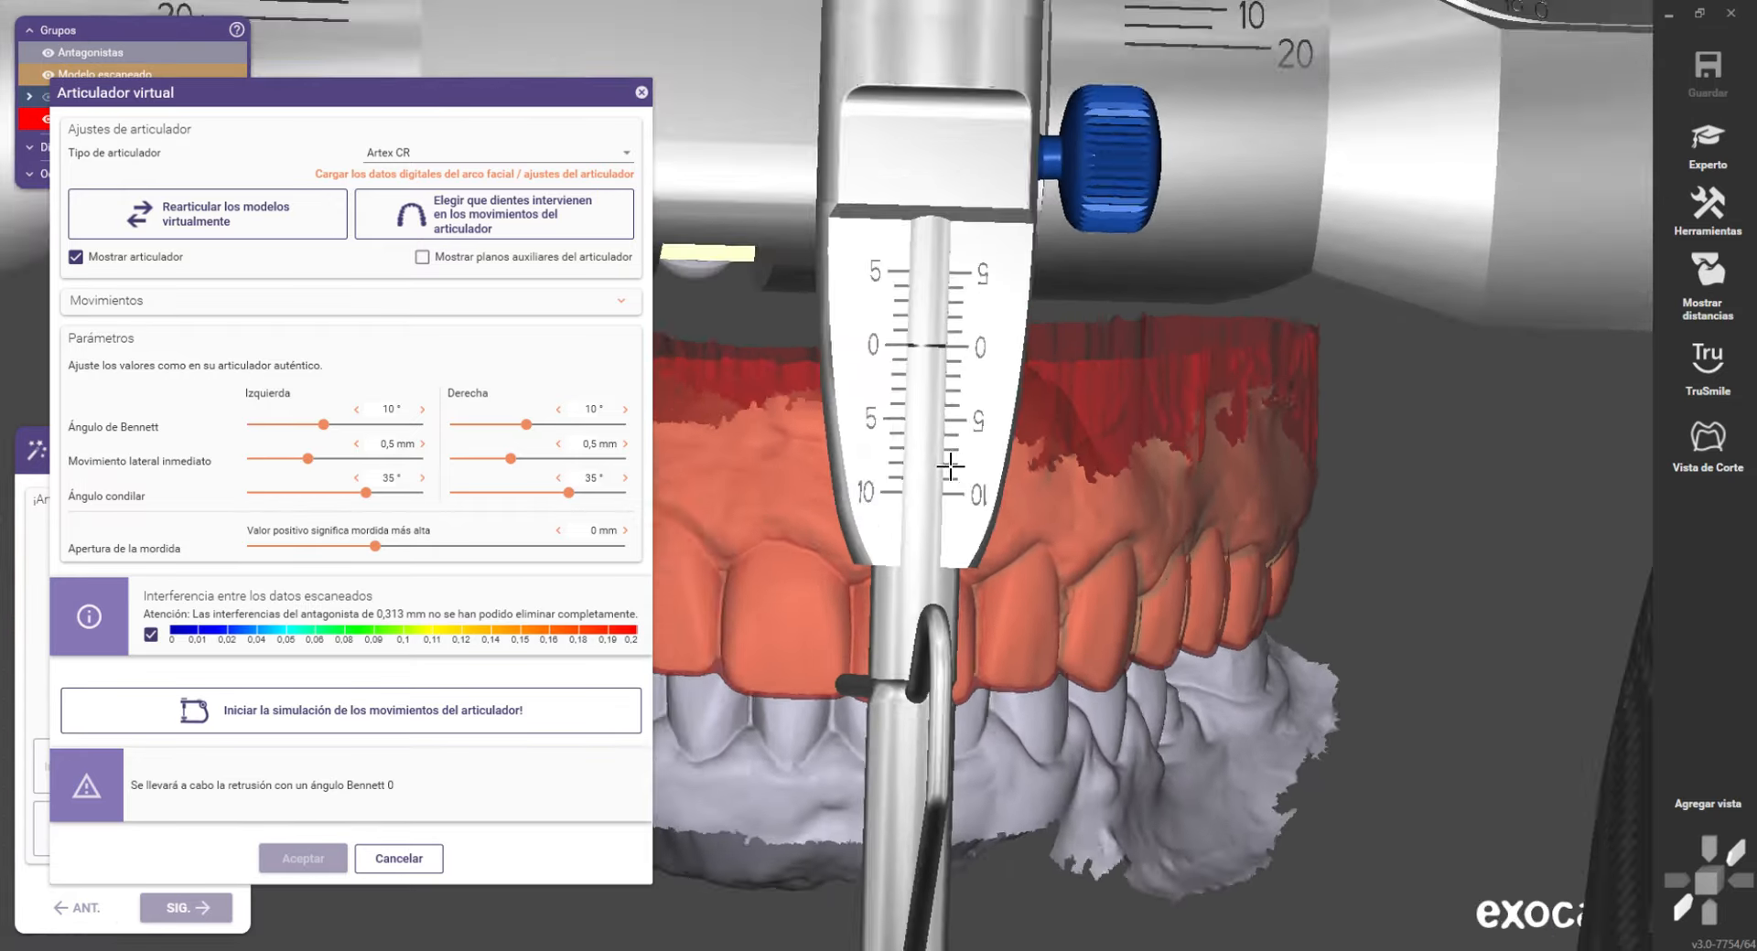
scroll(950, 467, down, 5)
right_drag(951, 467, 658, 585)
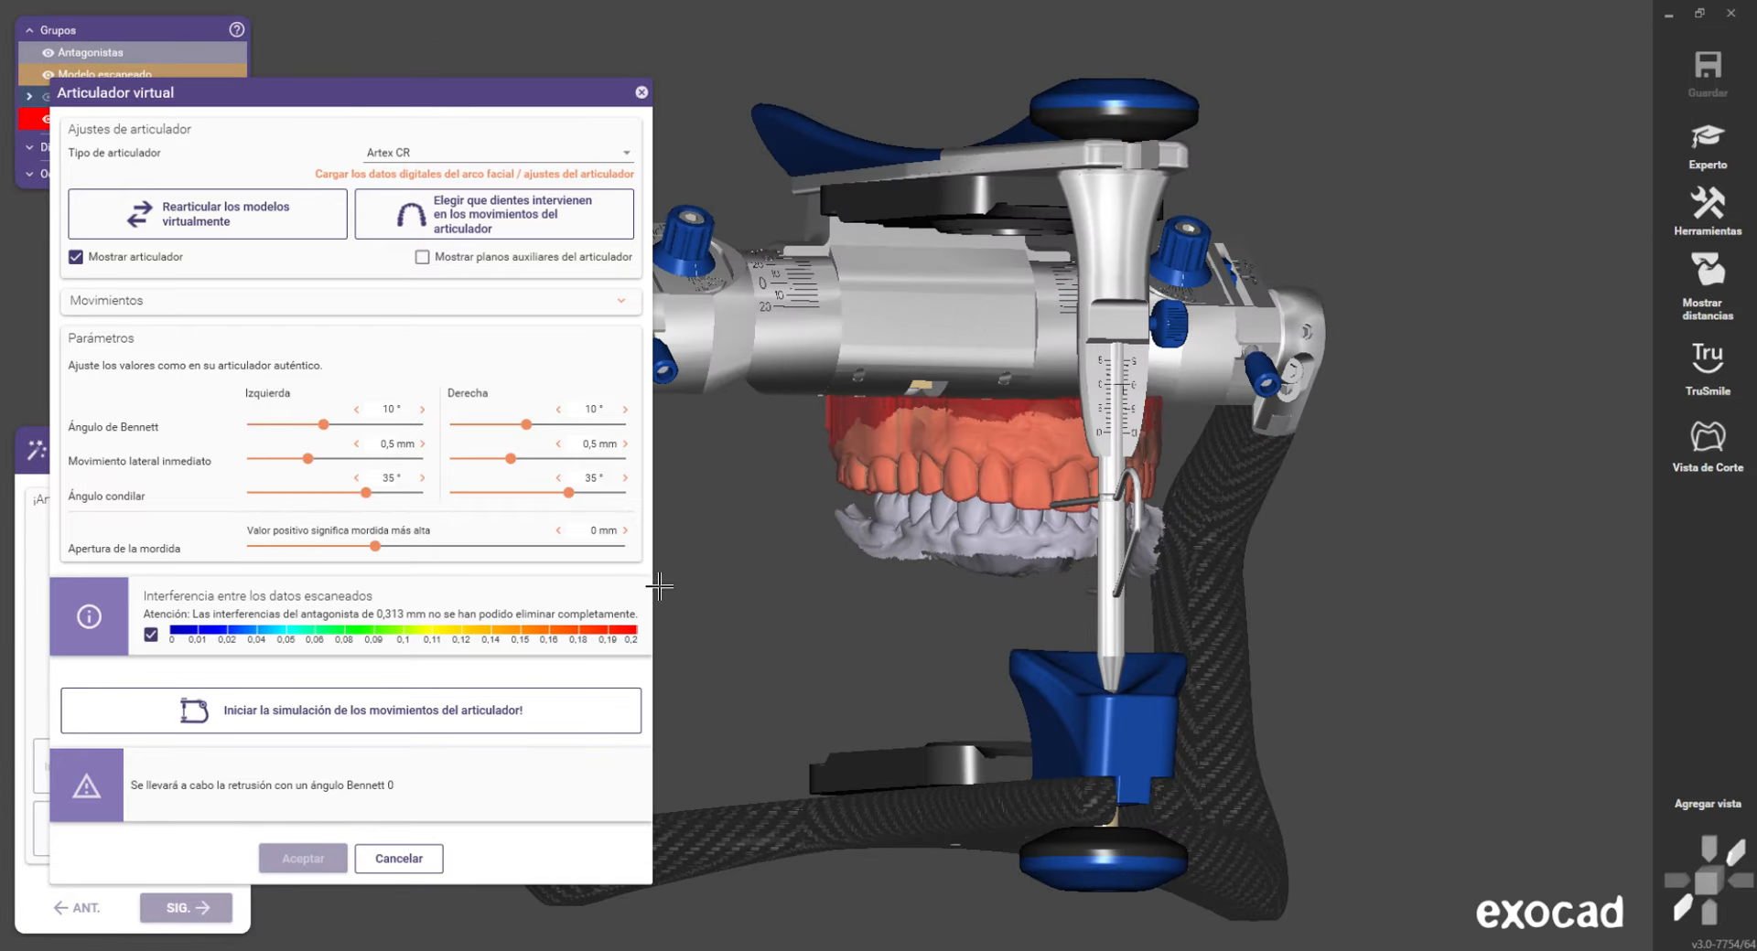
right_drag(706, 524, 539, 584)
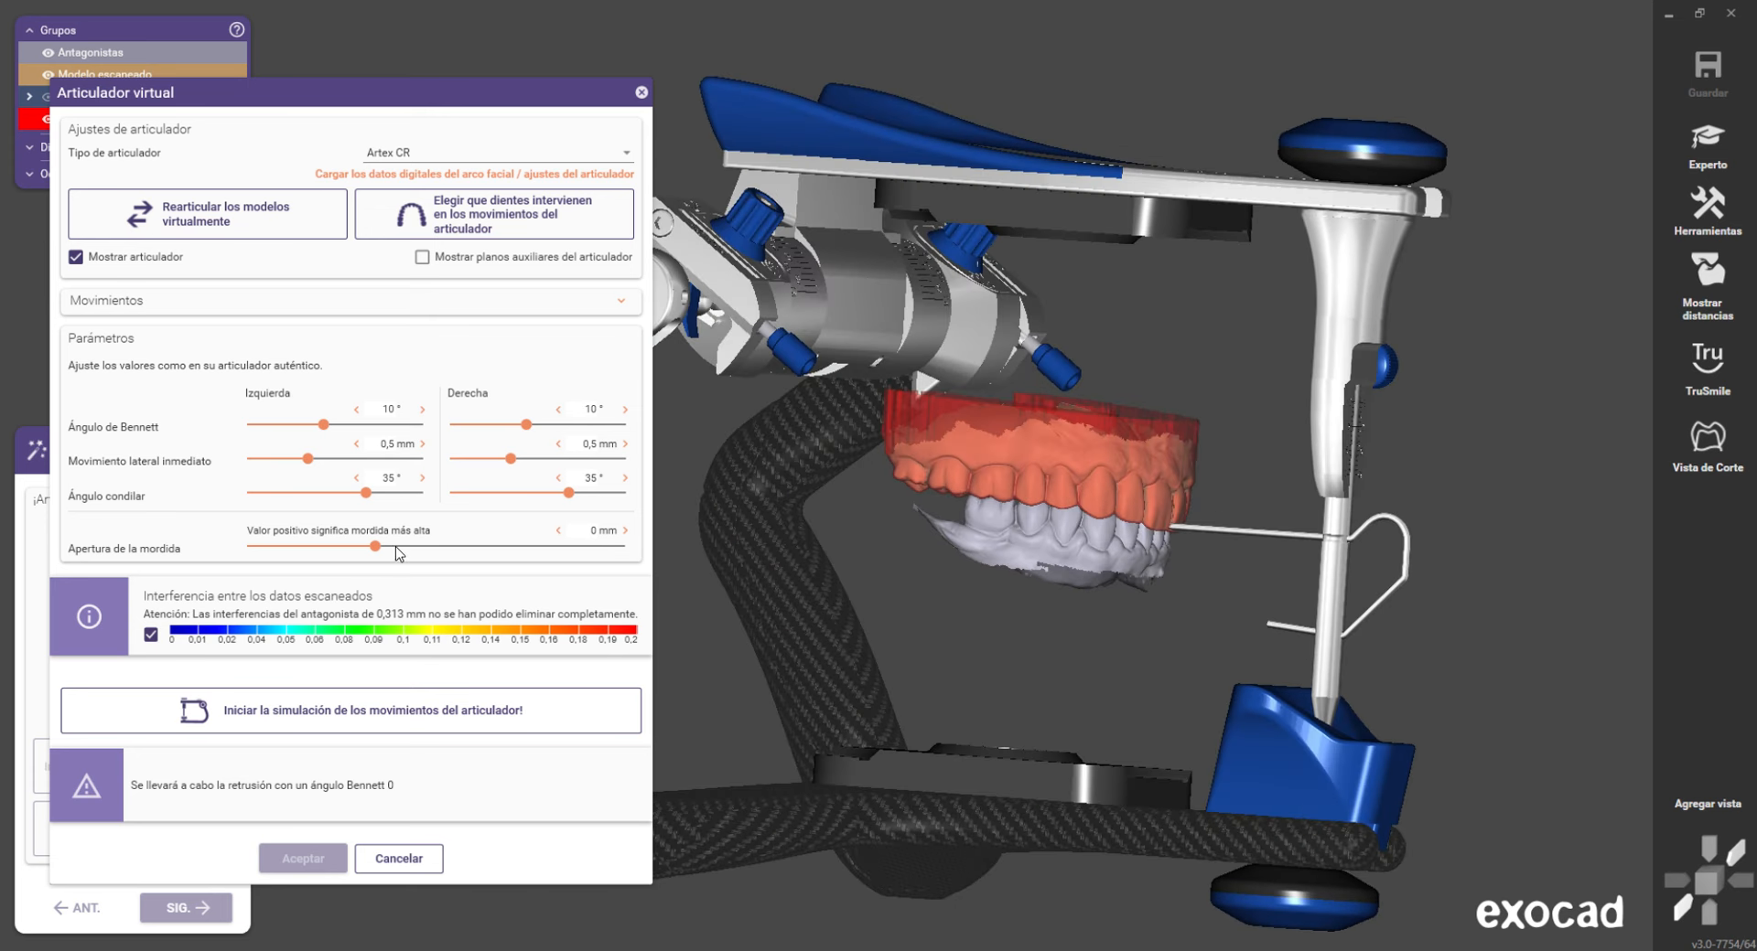
- Set the bite opening to 4 mm and check the clearance between the upper and lower teeth
click(583, 528)
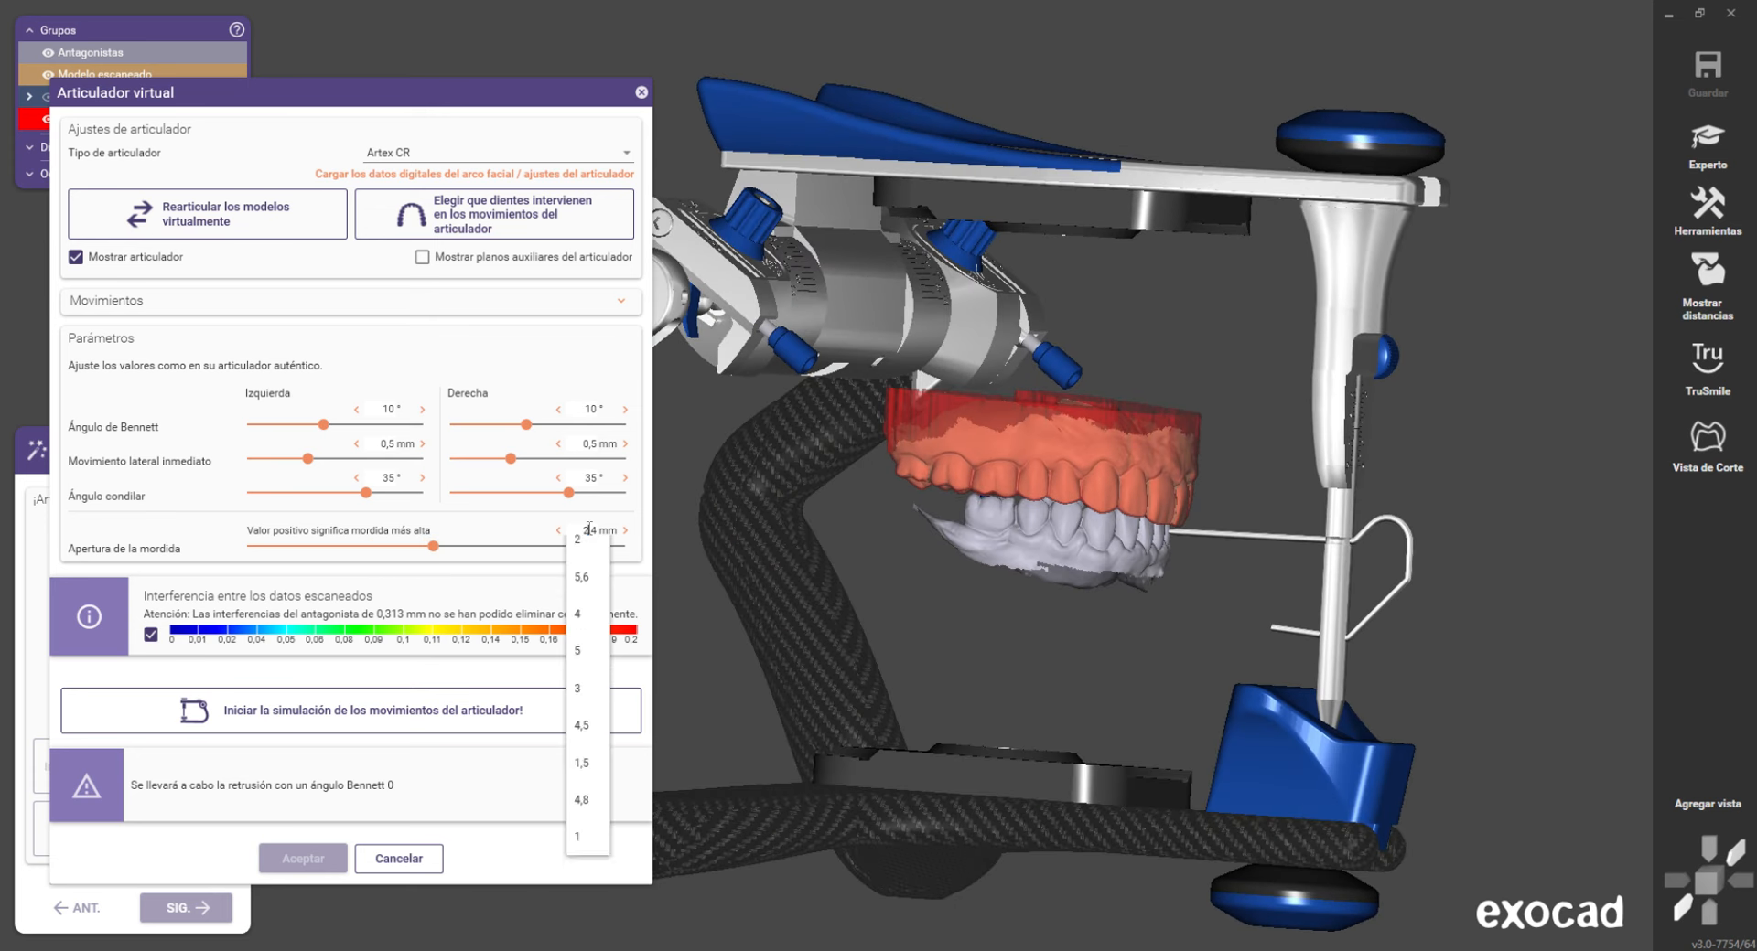
click(590, 714)
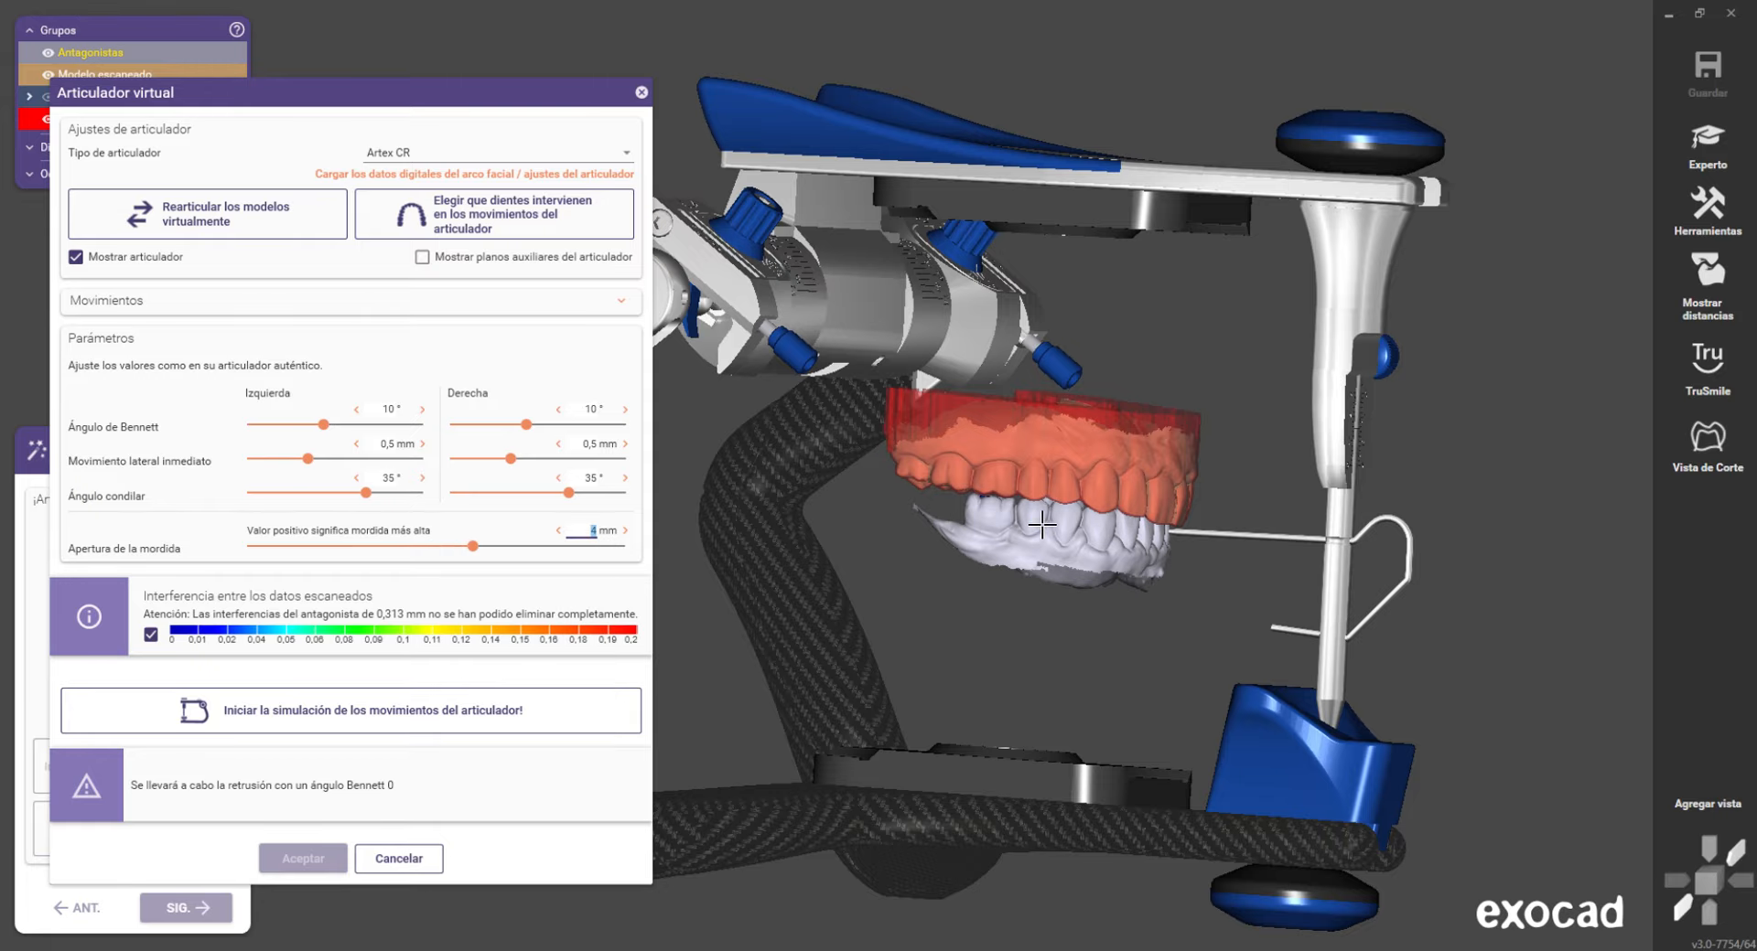
right_drag(1263, 539, 1068, 523)
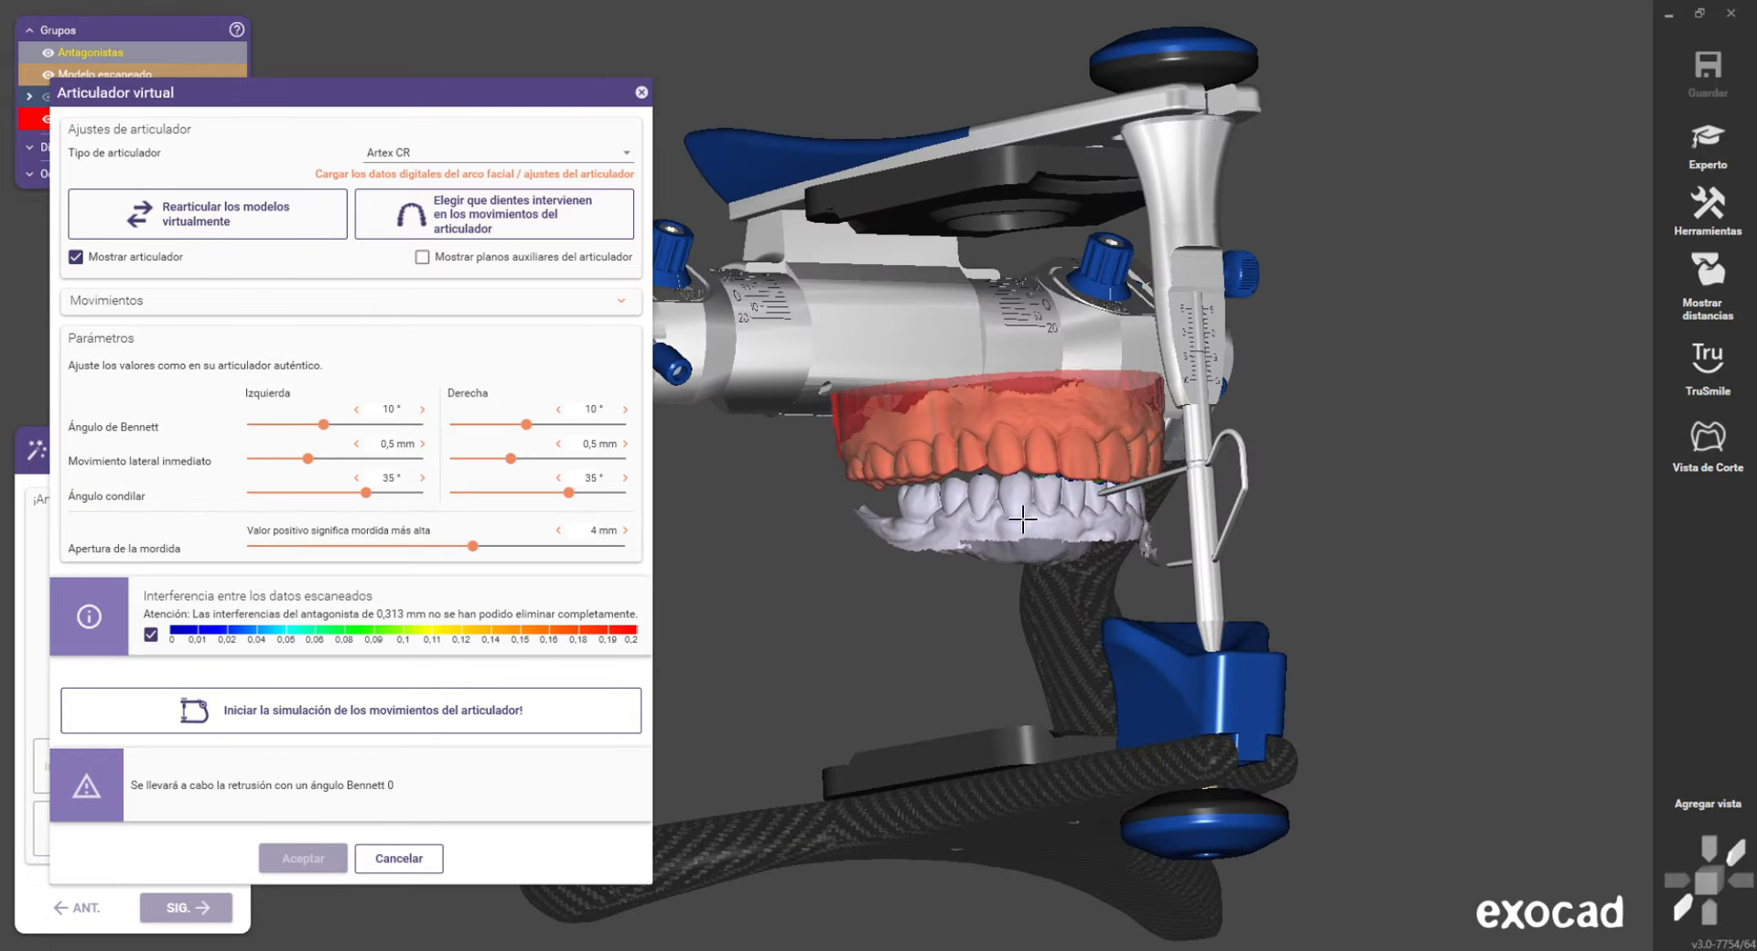
scroll(1036, 523, up, 3)
- Set the bite opening to 4.5 mm and view the arches from the side
click(594, 532)
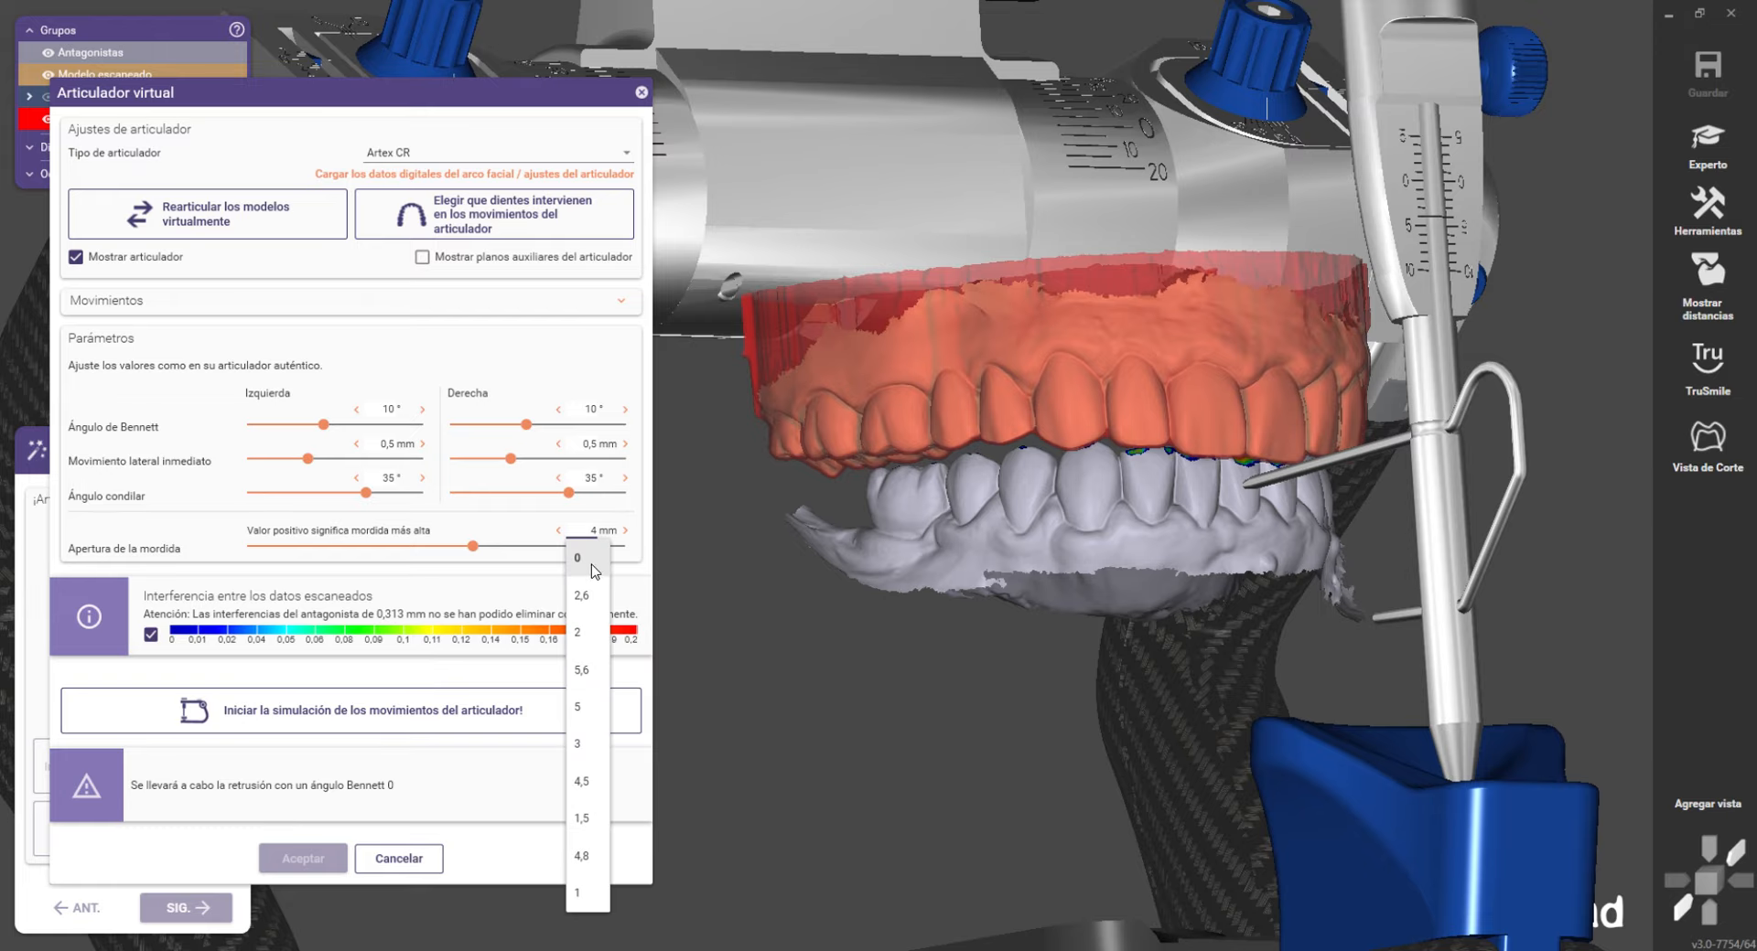
click(590, 769)
right_drag(1144, 480, 1086, 478)
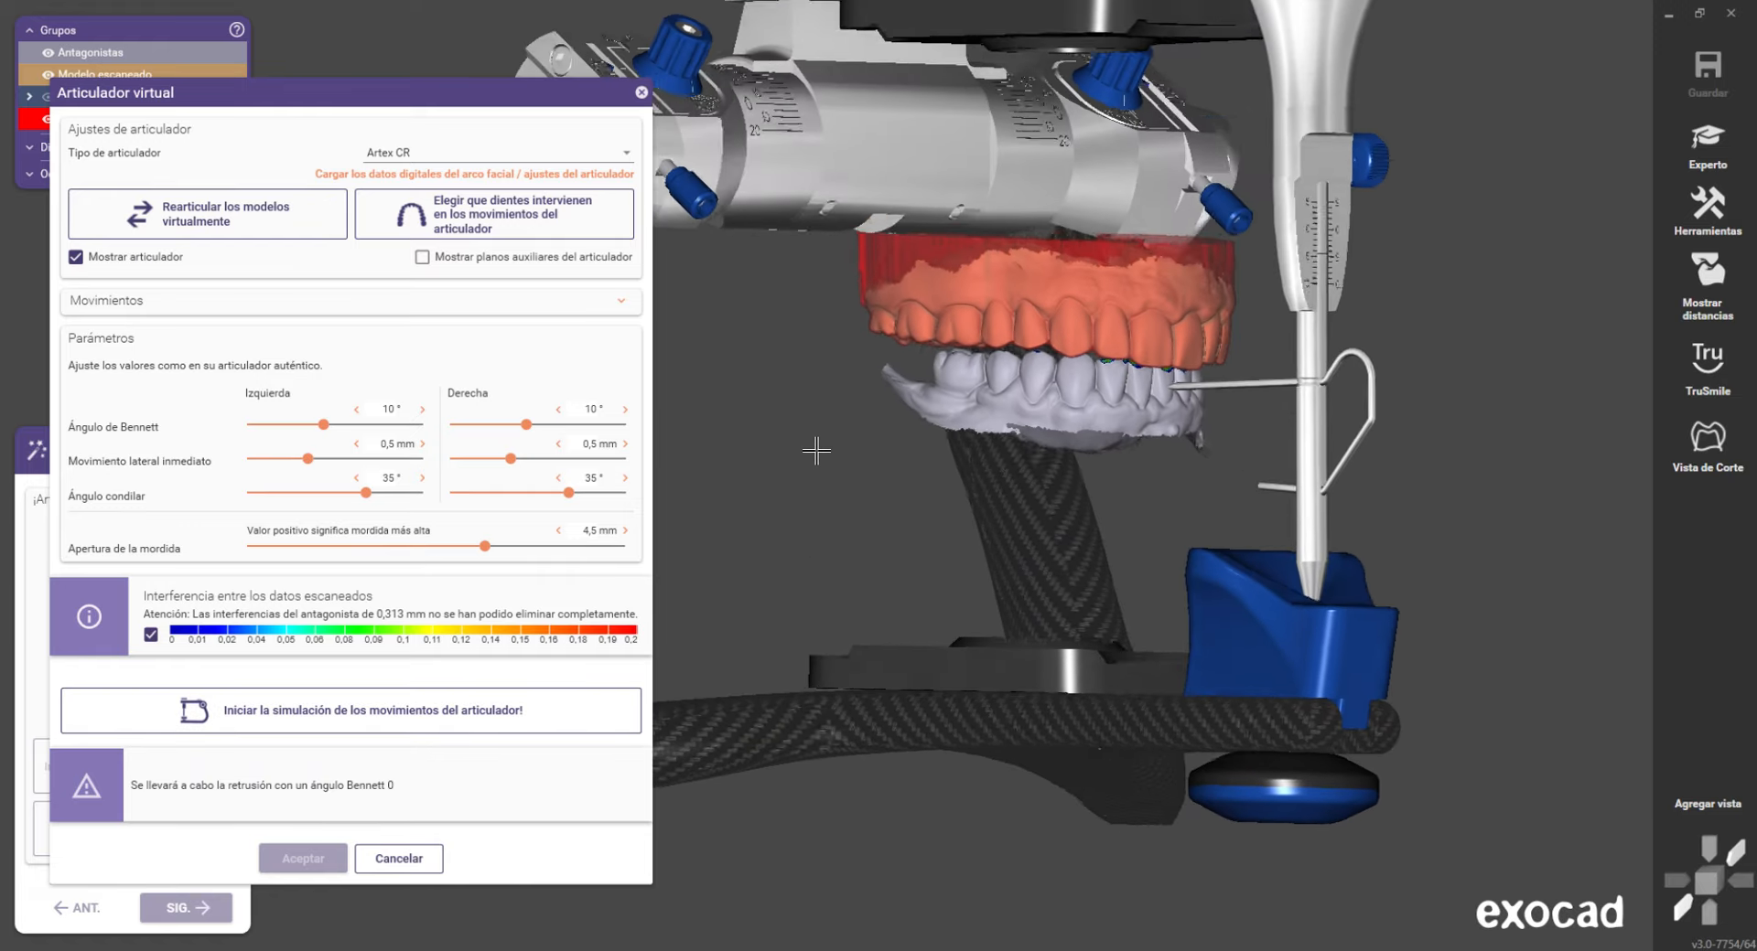
- Run the articulator movement simulation and accept the virtual articulator settings
scroll(1372, 604, up, 4)
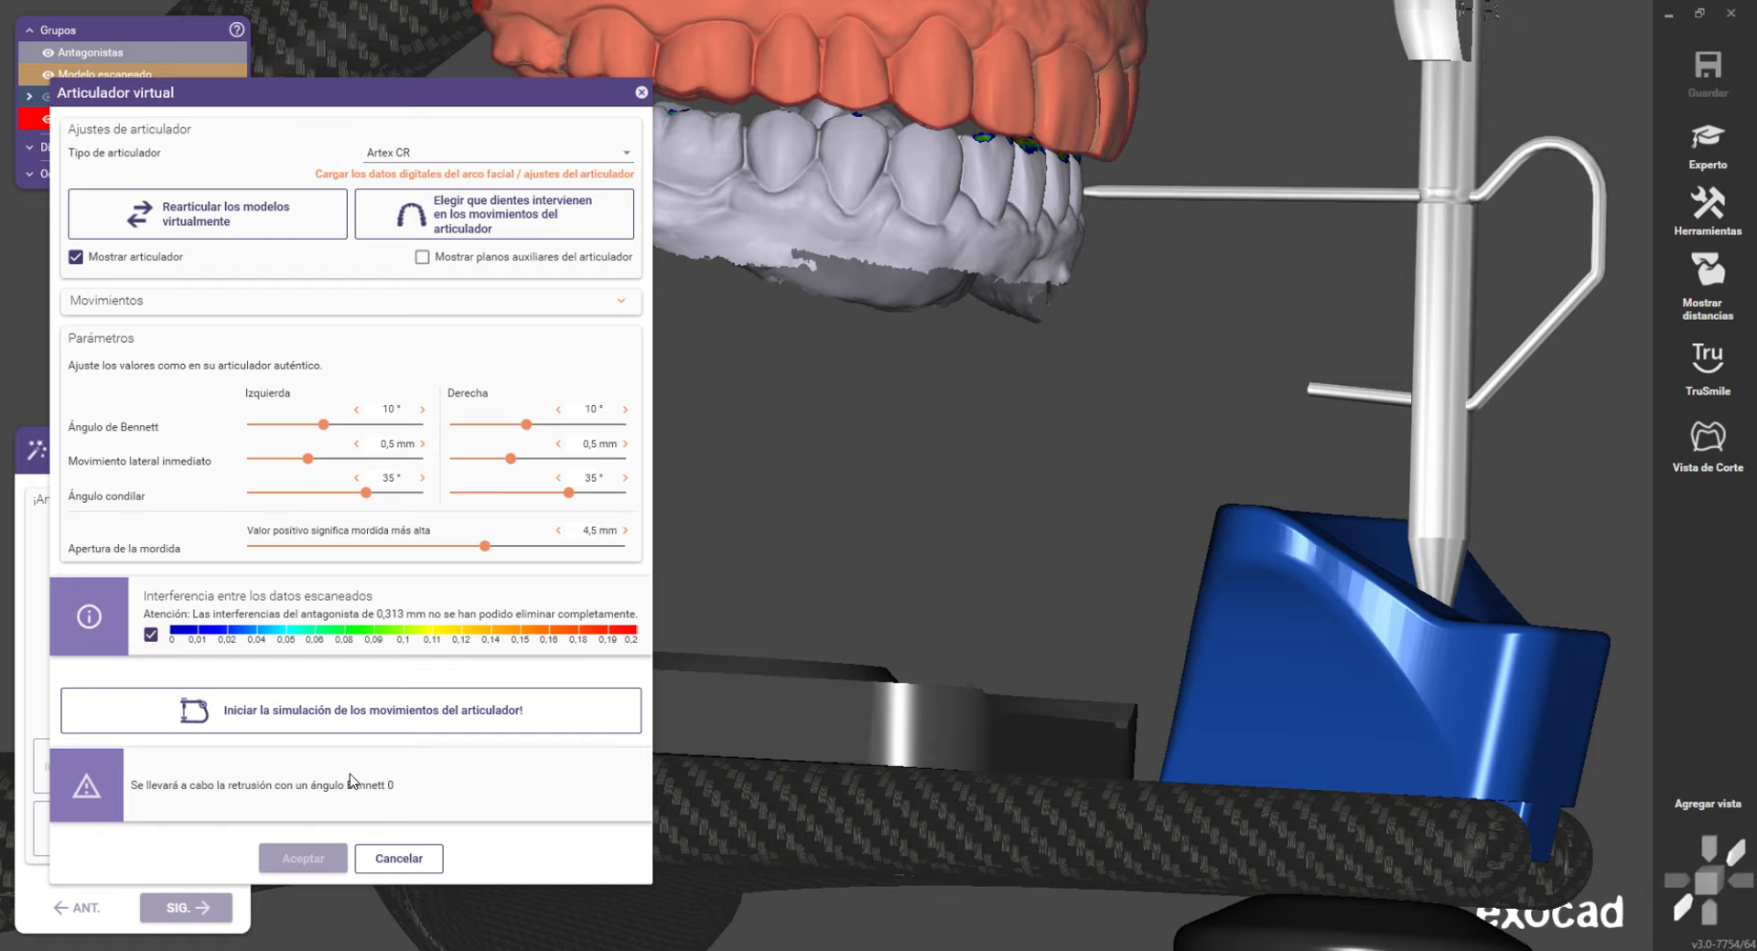
click(368, 723)
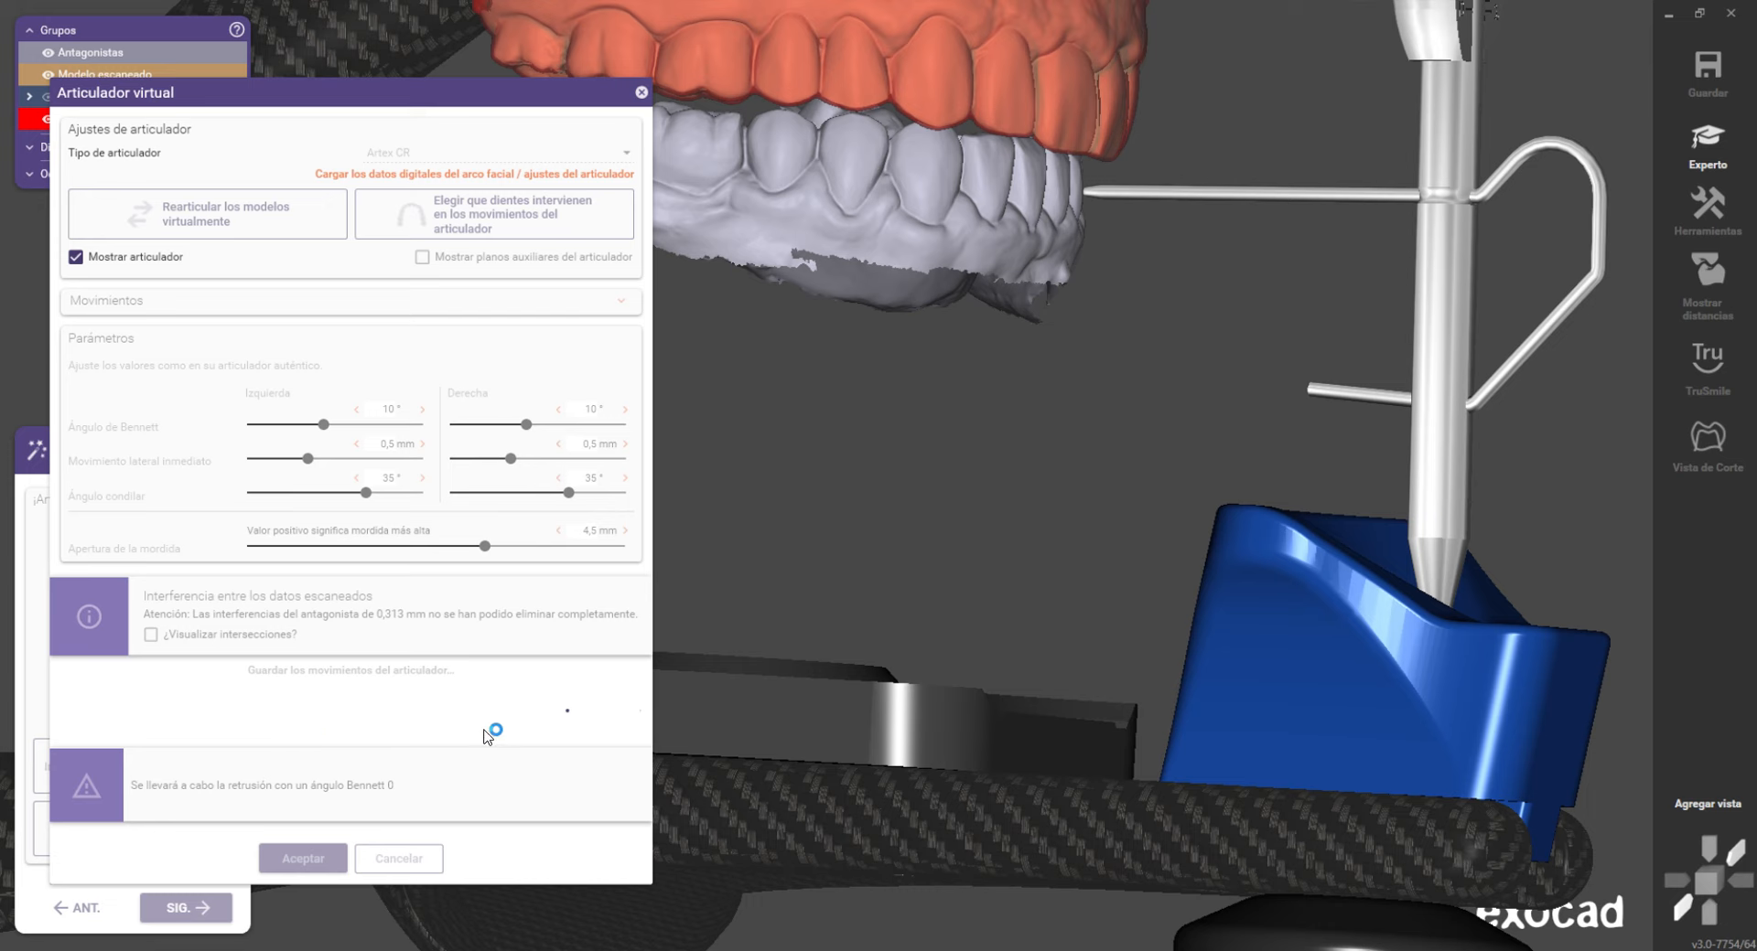
click(316, 856)
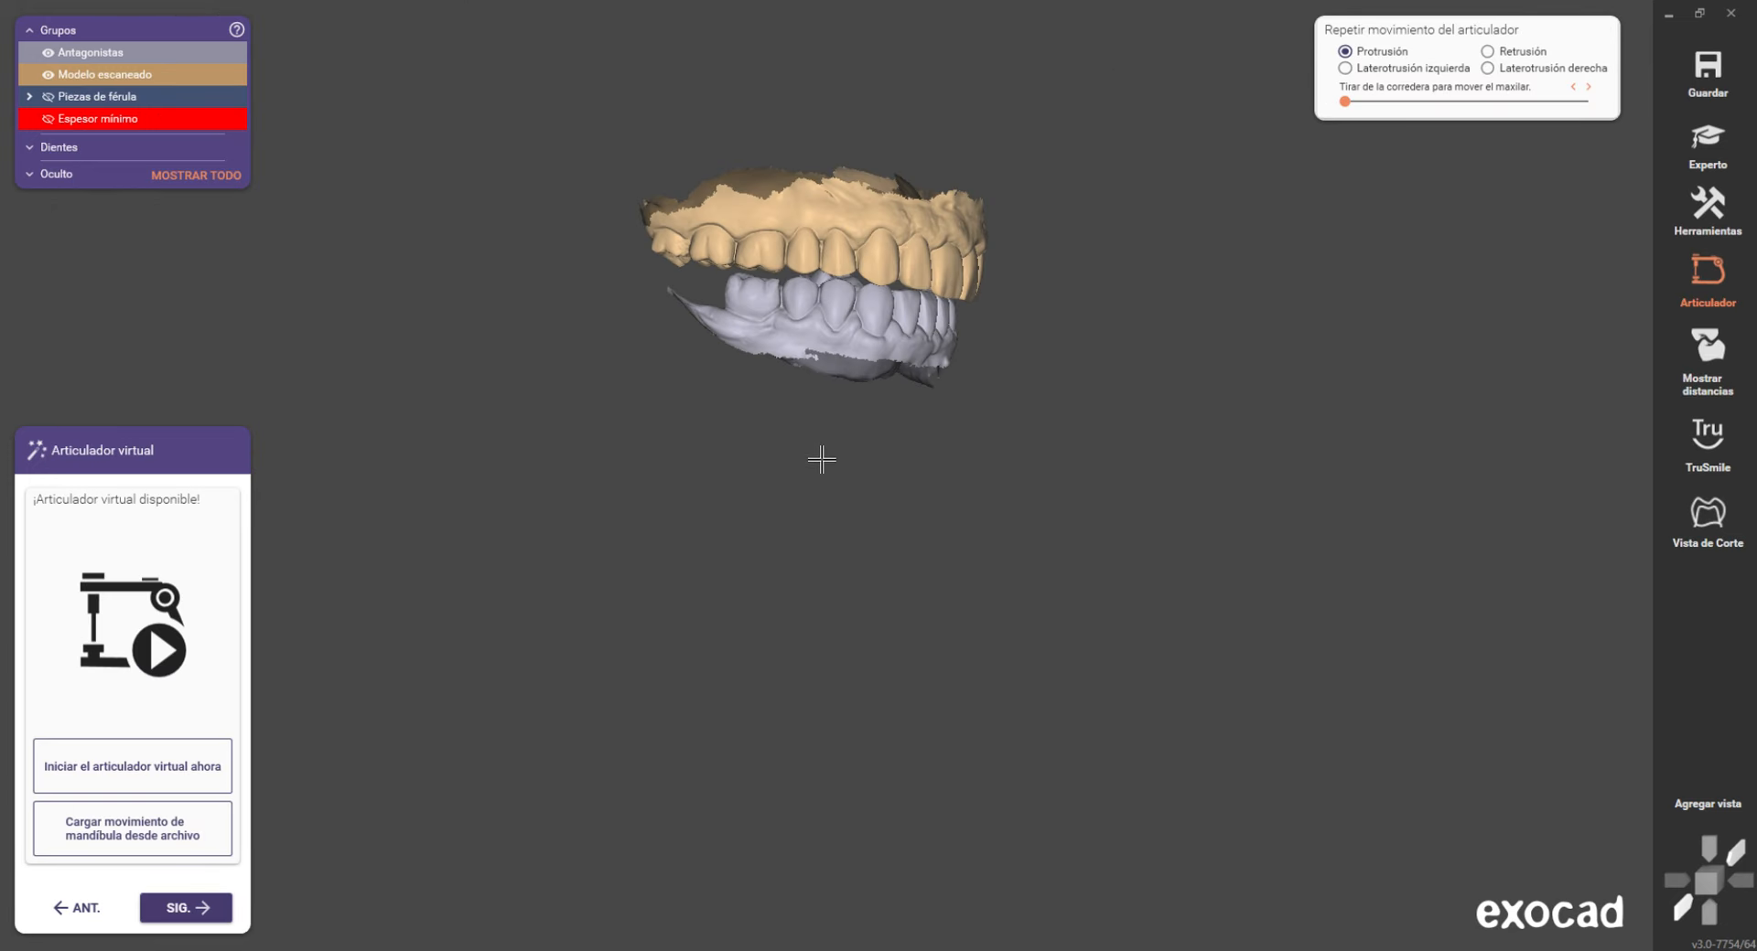
- Replay the left laterotrusion and retrusion movements while viewing the jaws from the front
scroll(821, 461, down, 3)
mouse_move(822, 460)
right_down()
mouse_move(839, 565)
mouse_move(820, 474)
right_up()
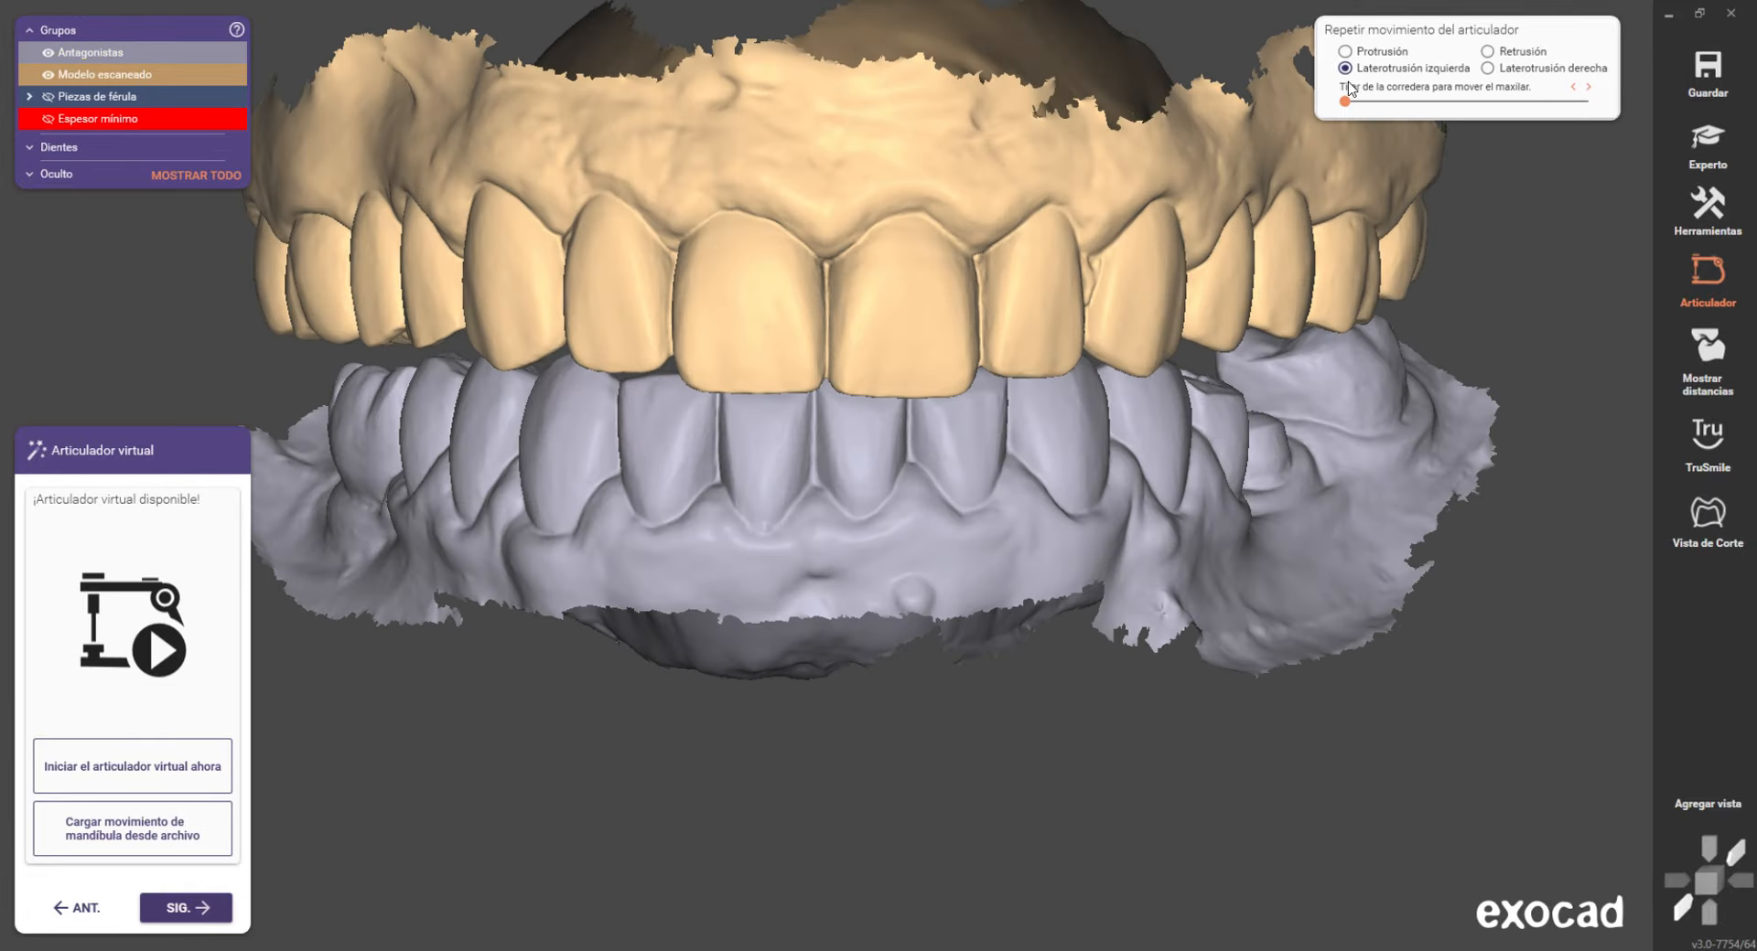
mouse_move(1346, 101)
mouse_down()
mouse_move(1542, 103)
mouse_move(1341, 102)
mouse_up()
click(1511, 57)
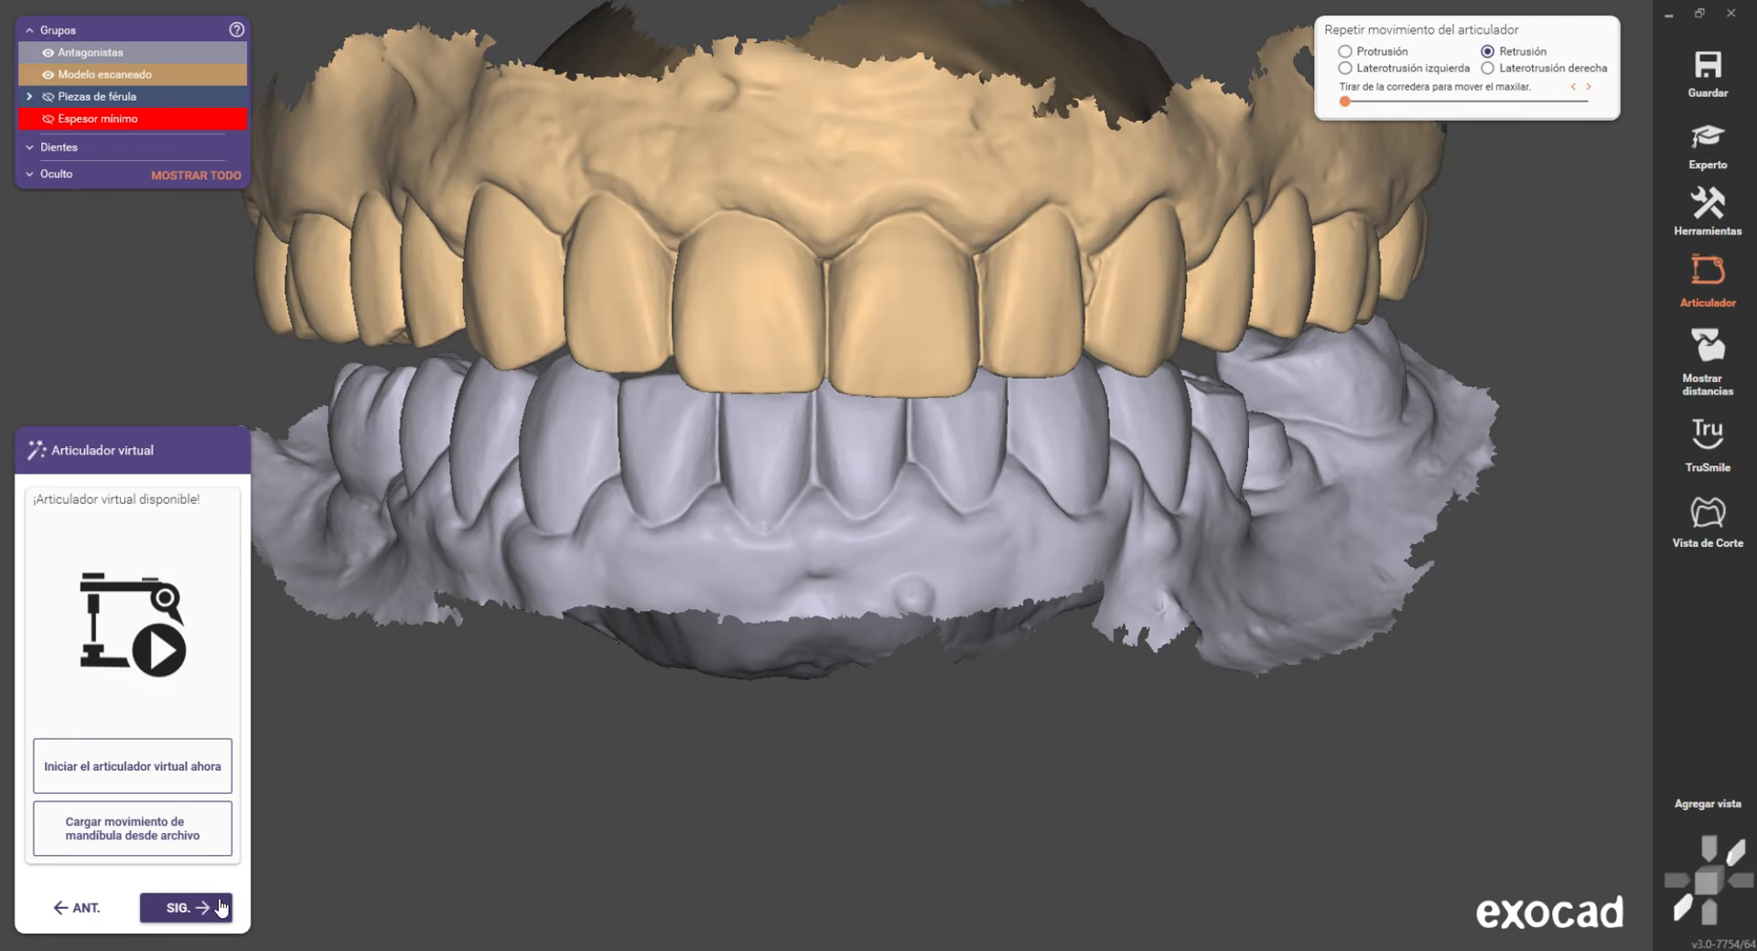
- Advance to the outer splint design and draw the margin along the outer tooth surfaces from one last molar to the other
click(222, 906)
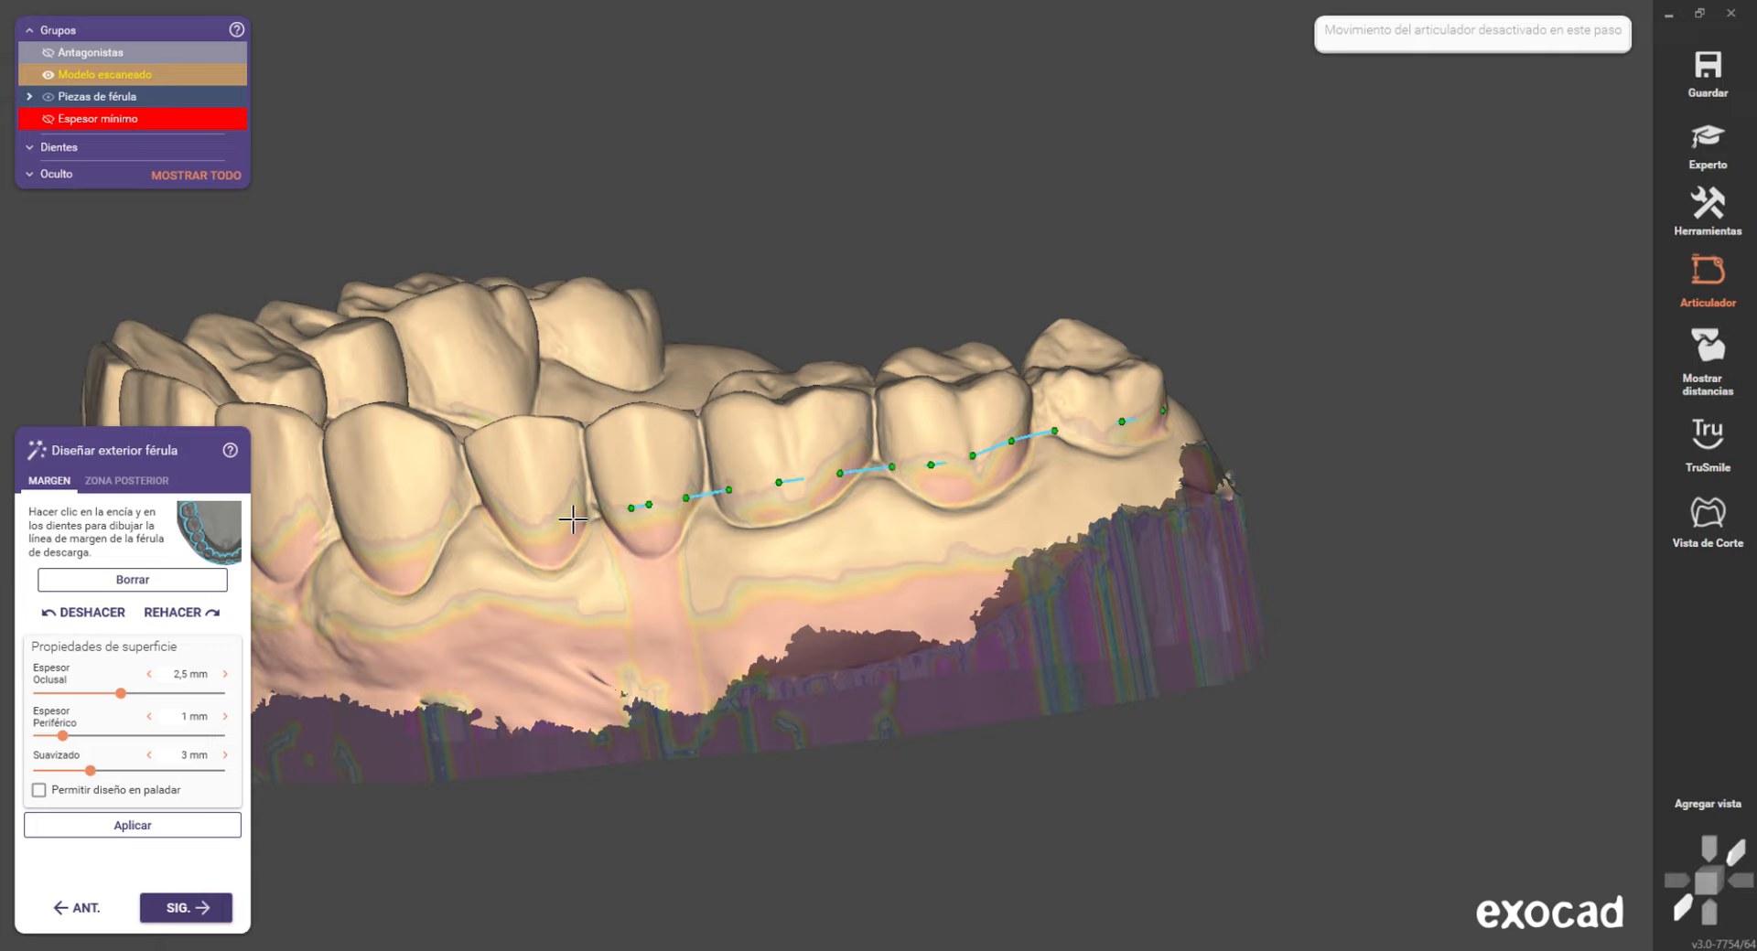
right_drag(431, 529, 564, 521)
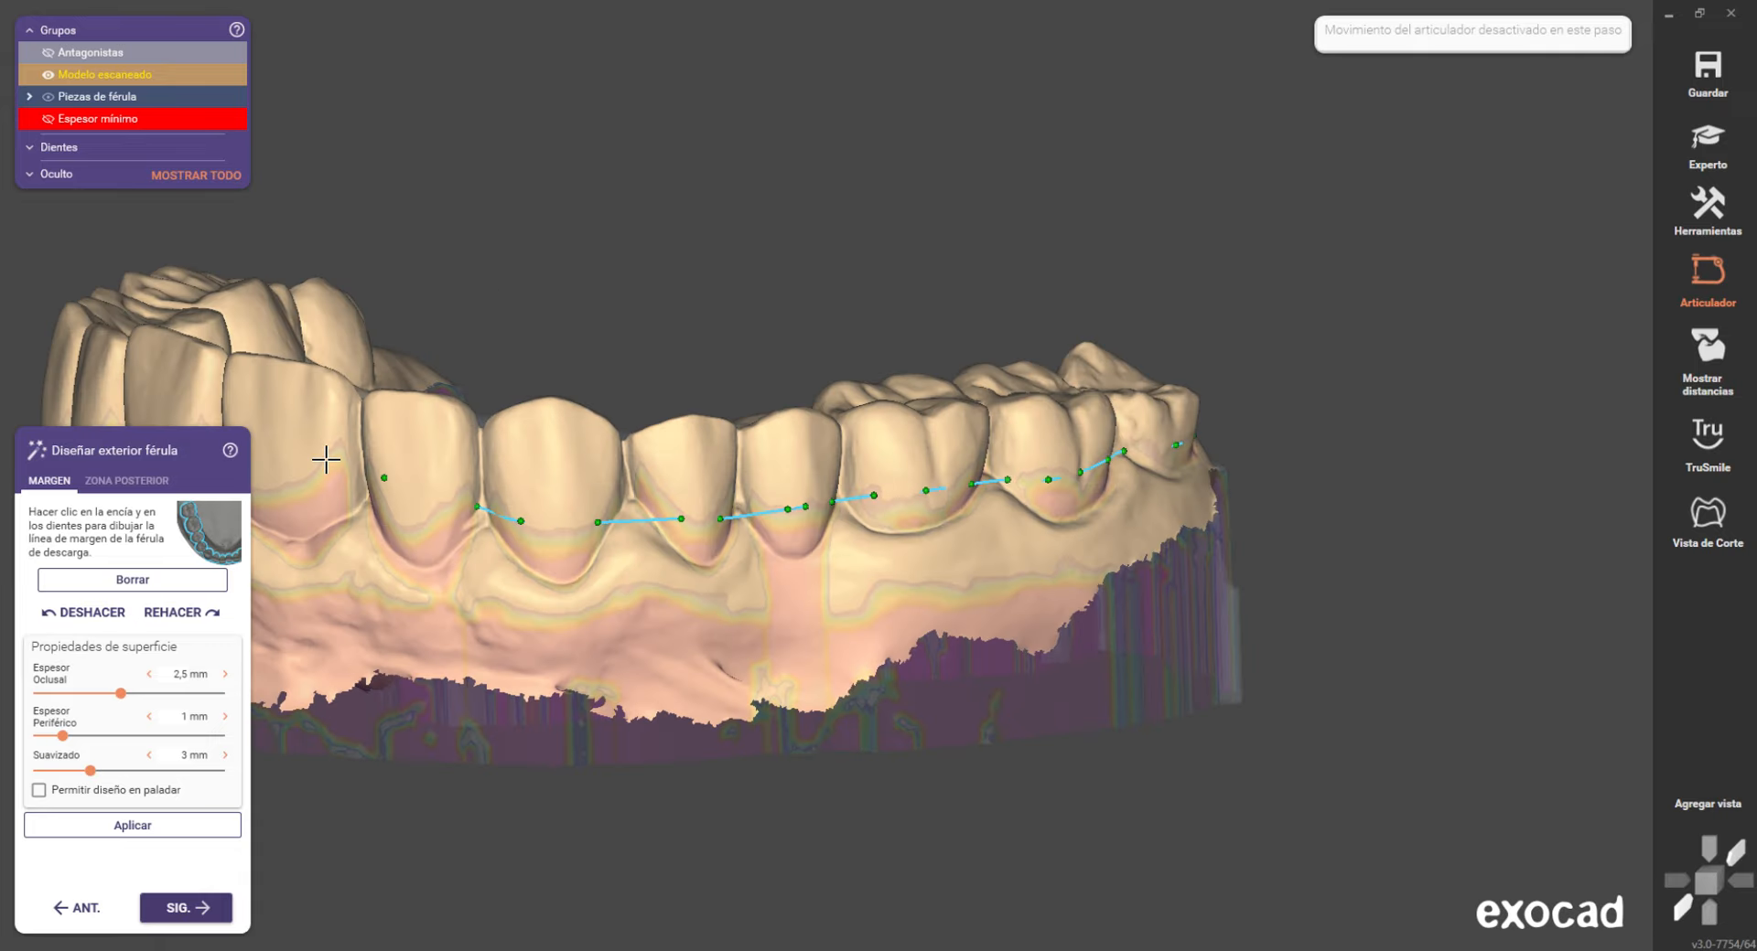
right_drag(233, 451, 1021, 396)
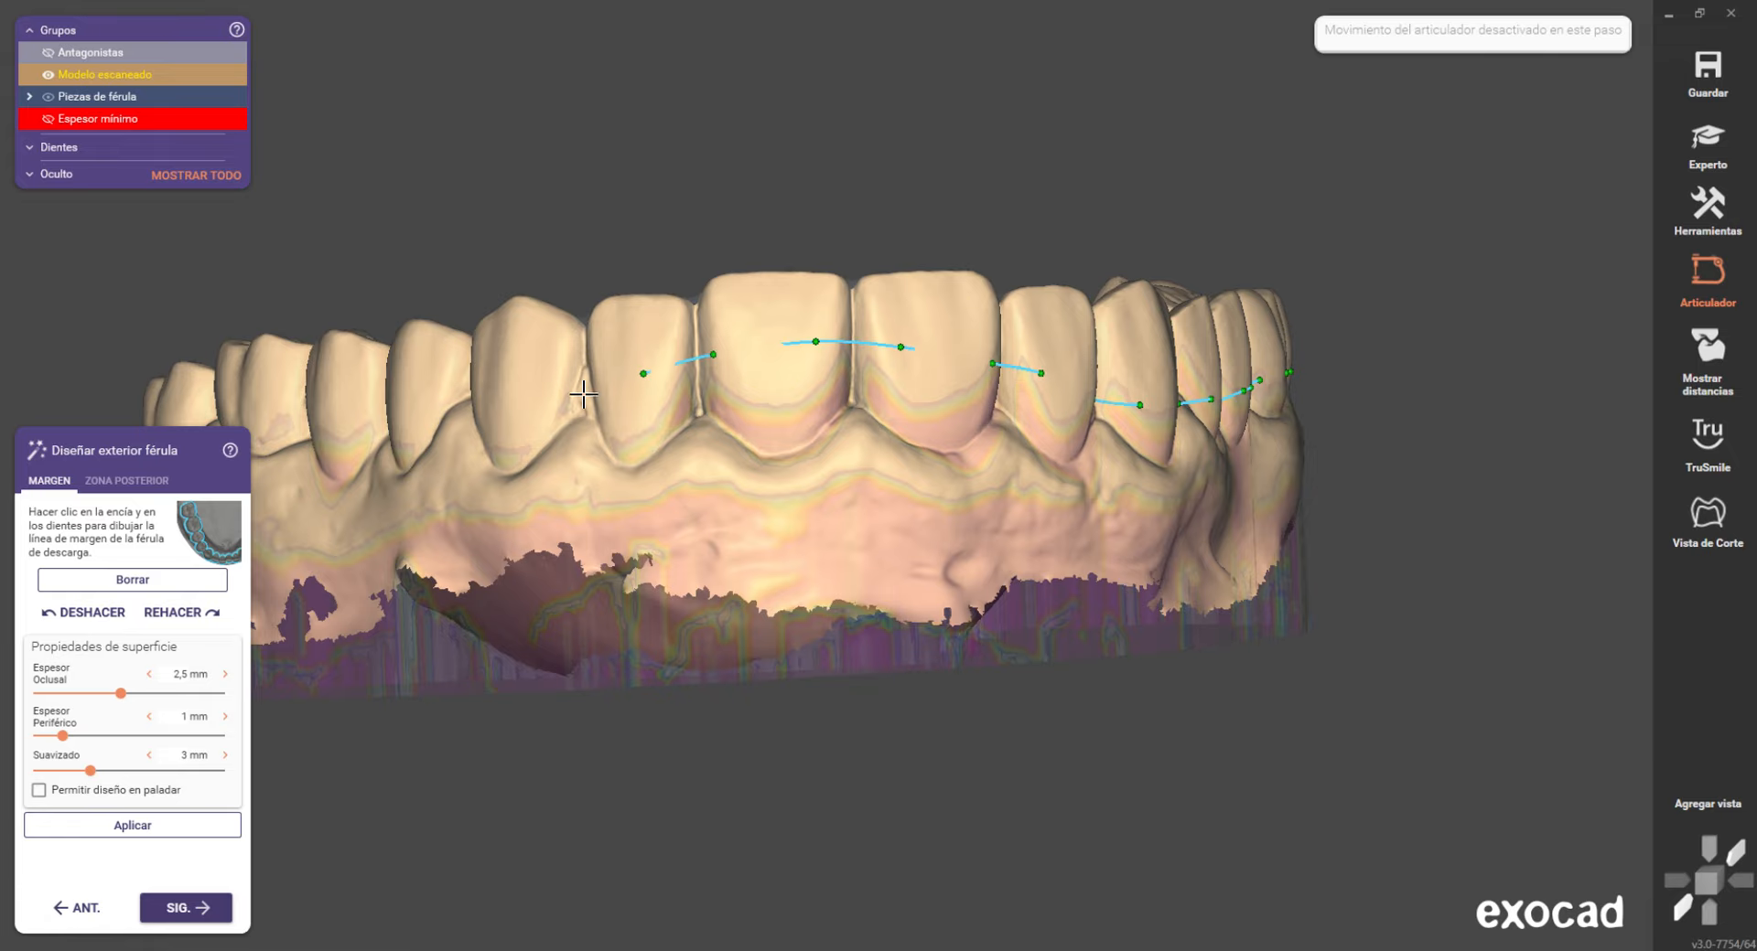
right_drag(522, 422, 824, 452)
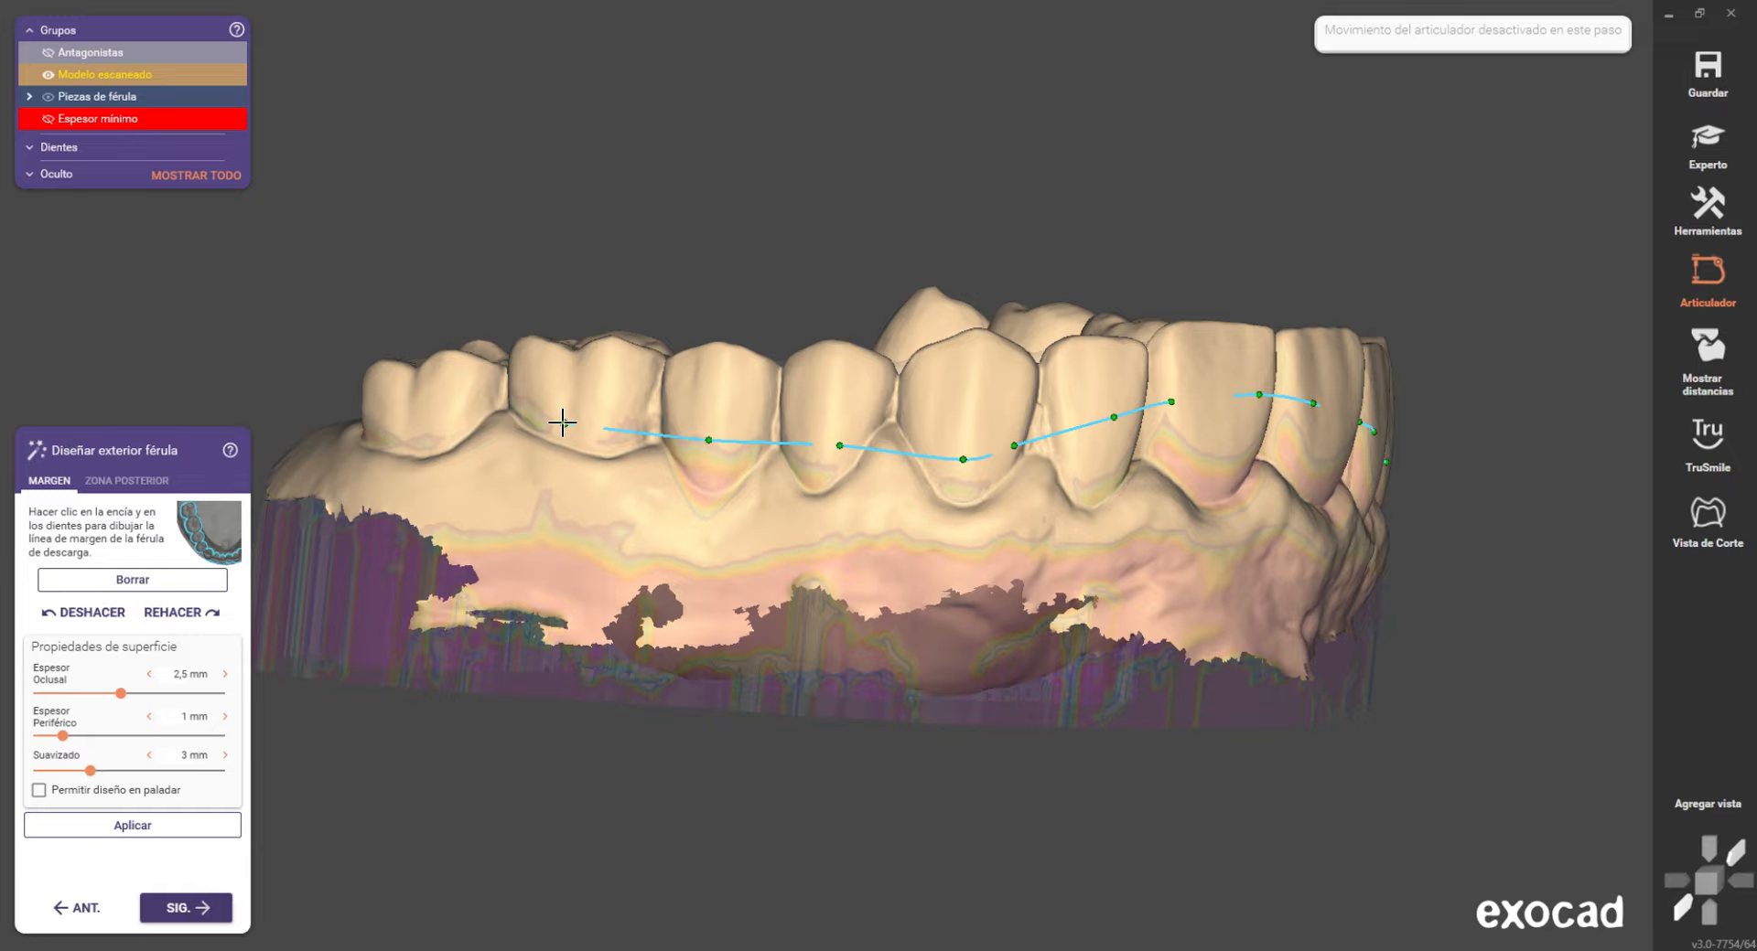
right_drag(365, 424, 894, 371)
- Continue the margin line along the palatal side of the arch and close it behind the last molar
right_drag(678, 354, 1215, 468)
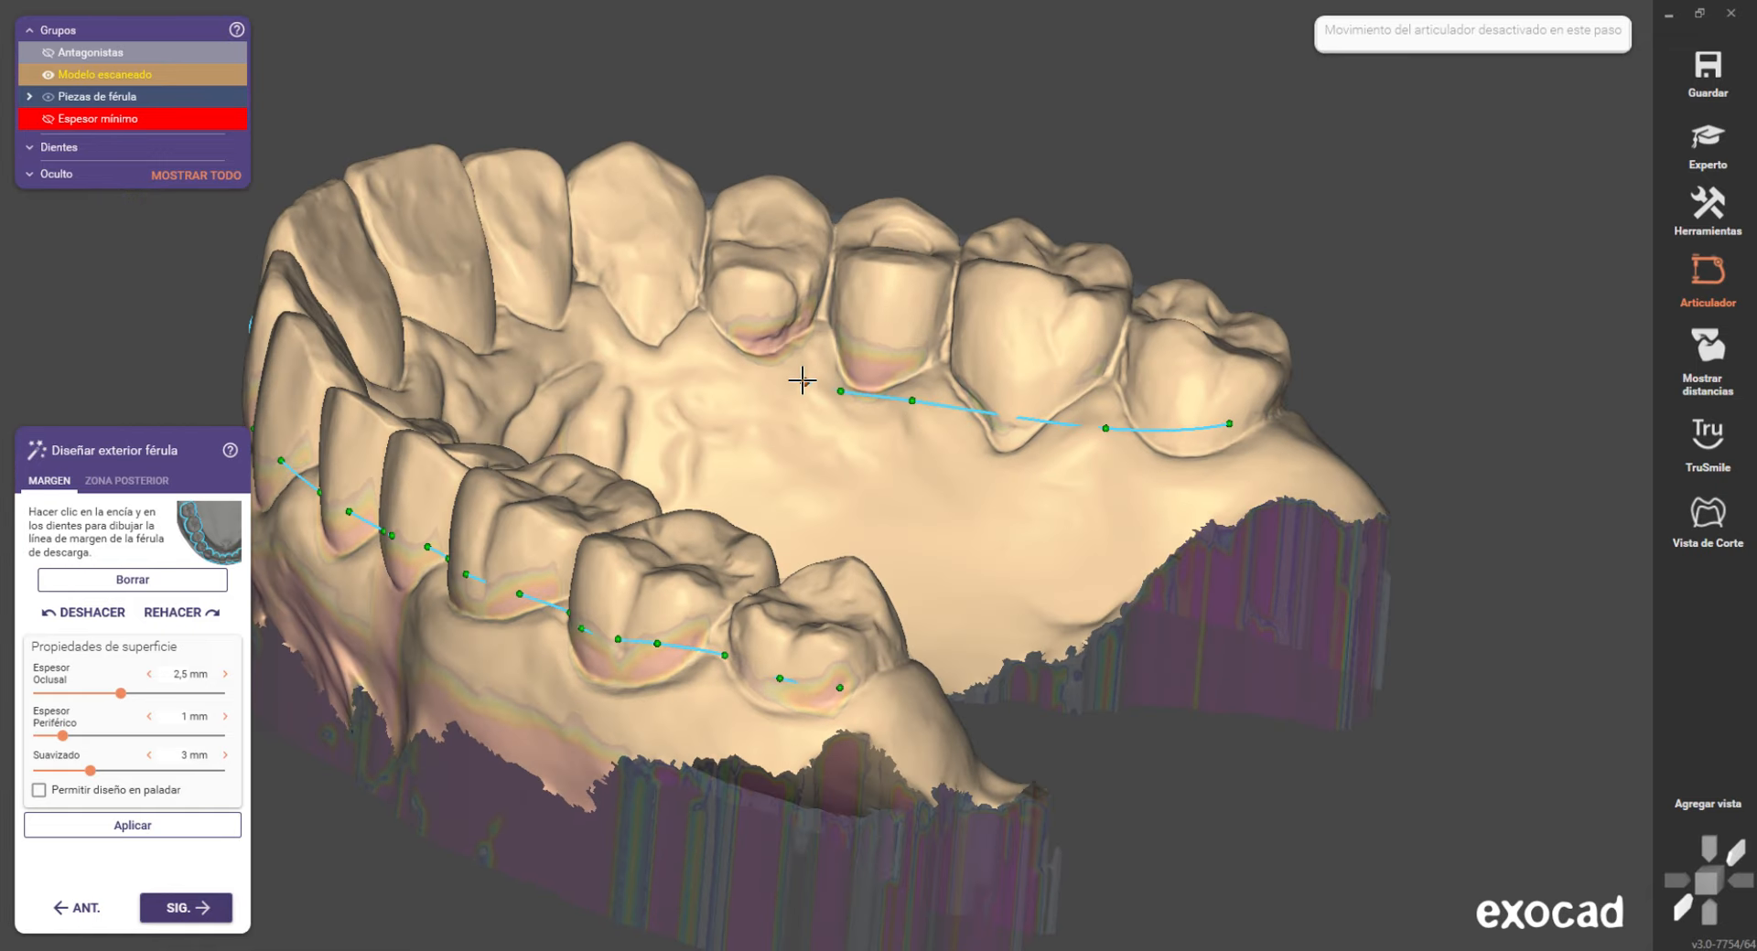
right_drag(522, 351, 639, 248)
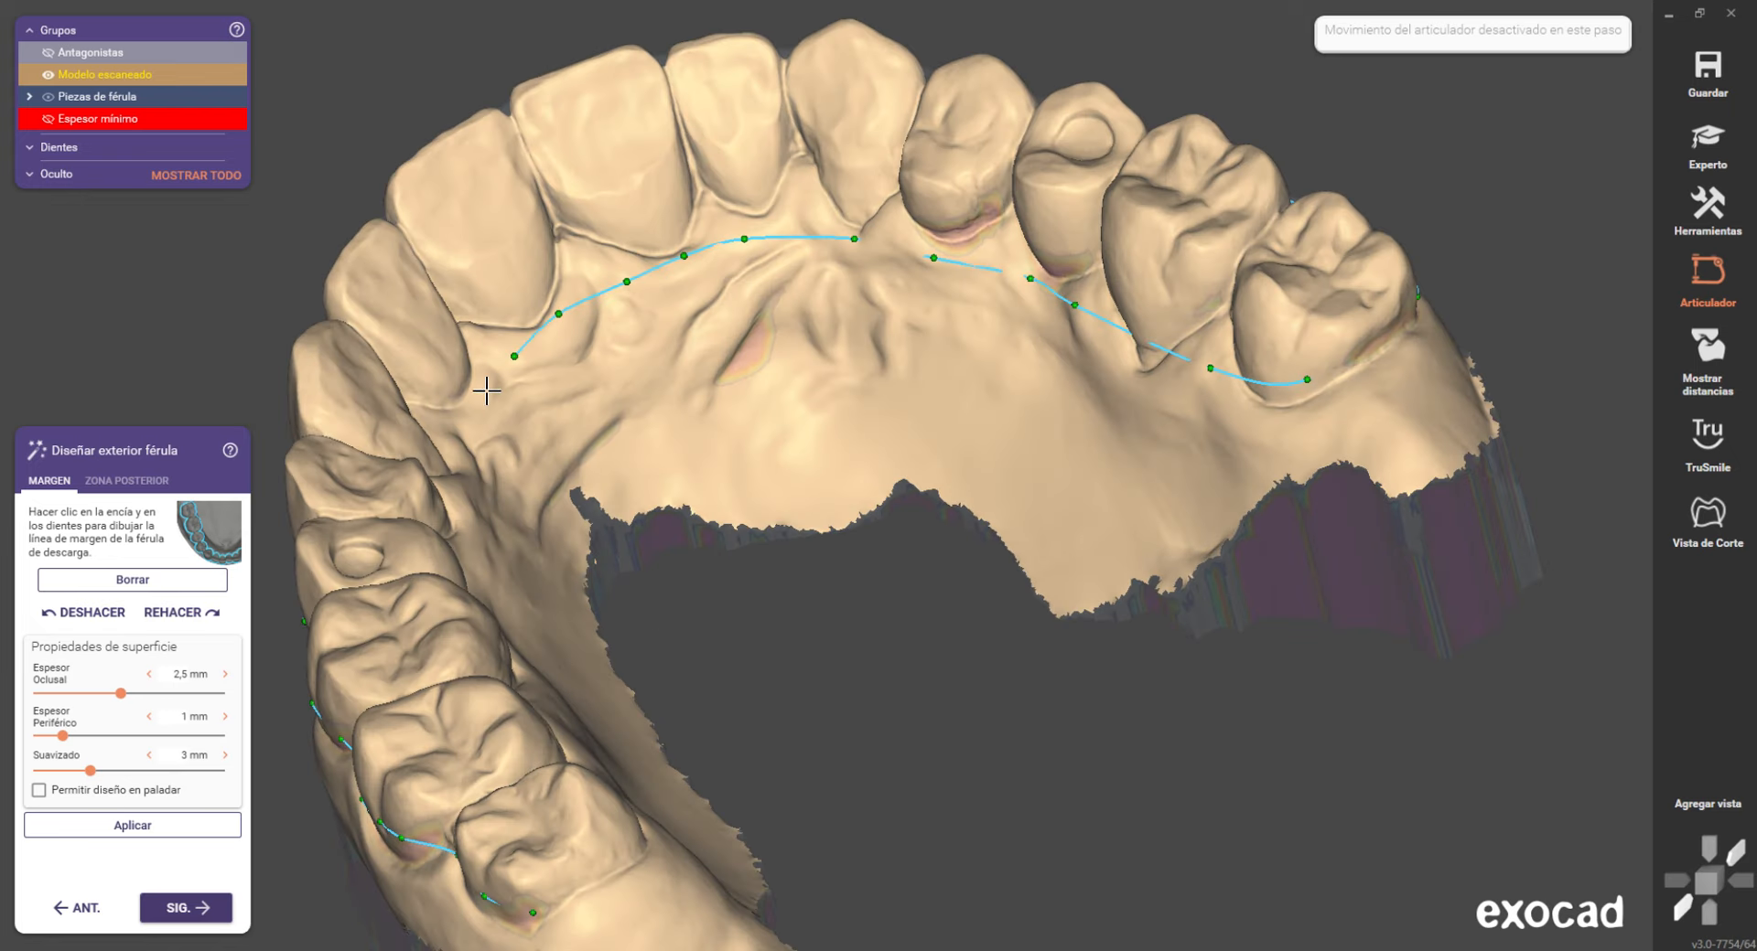
mouse_move(468, 523)
right_down()
mouse_move(459, 554)
mouse_move(499, 540)
right_up()
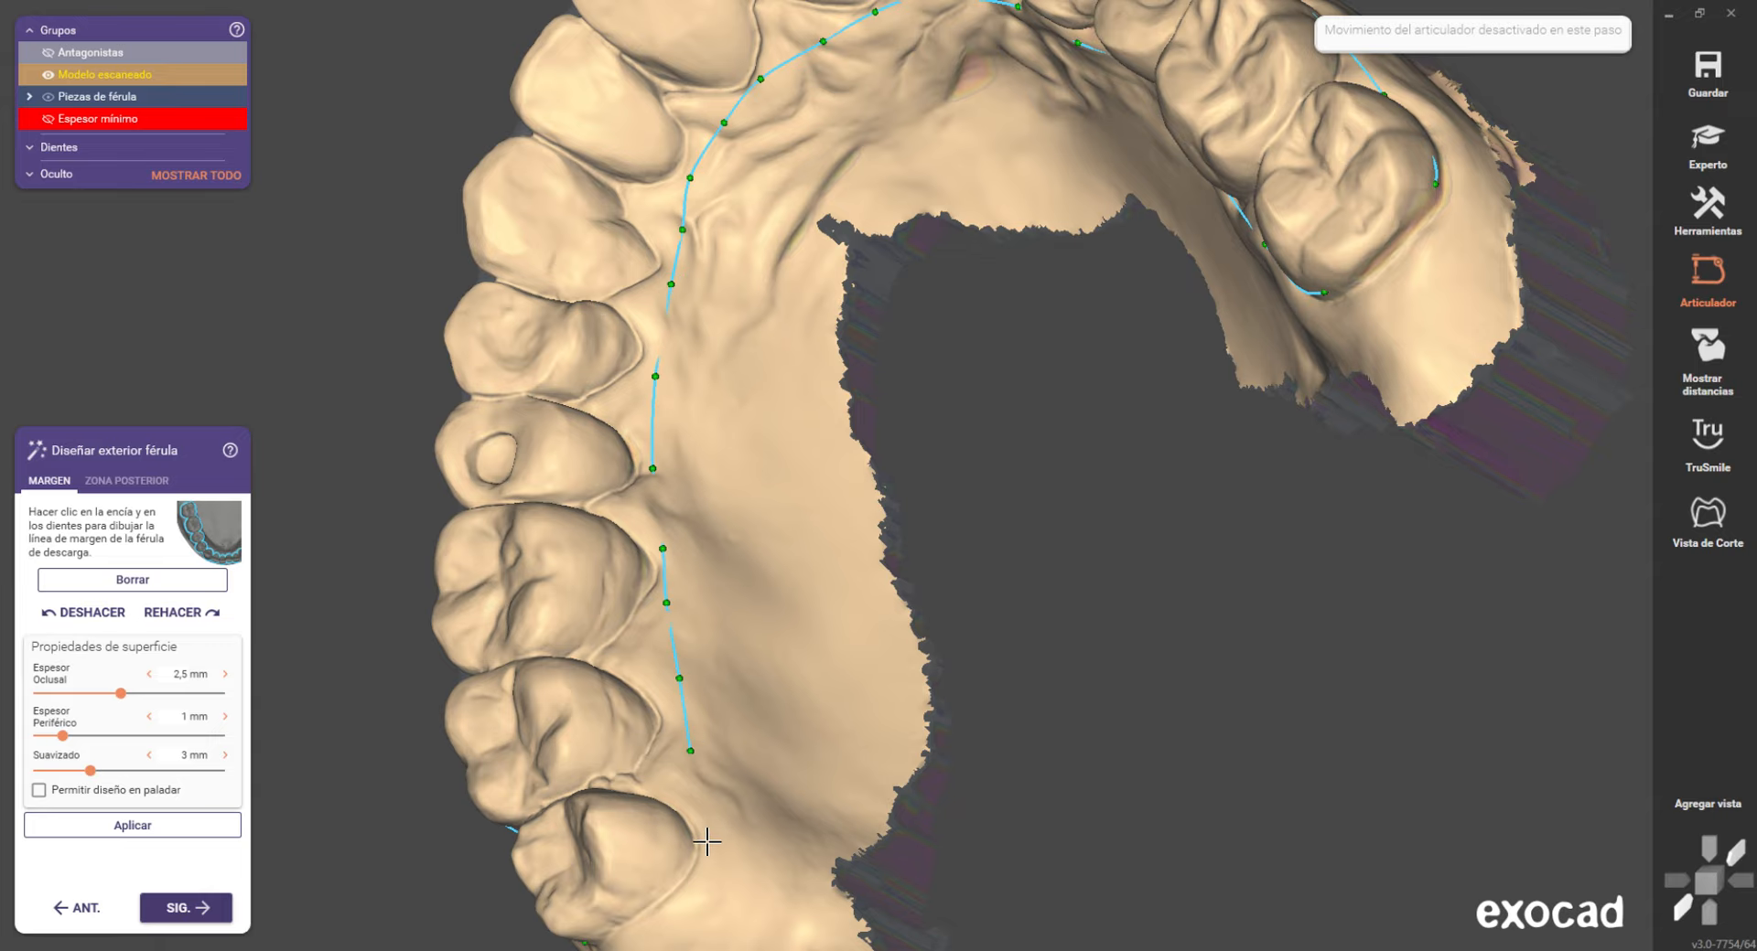
right_drag(713, 809, 1012, 752)
scroll(1012, 752, down, 1)
middle_drag(1012, 752, 1024, 478)
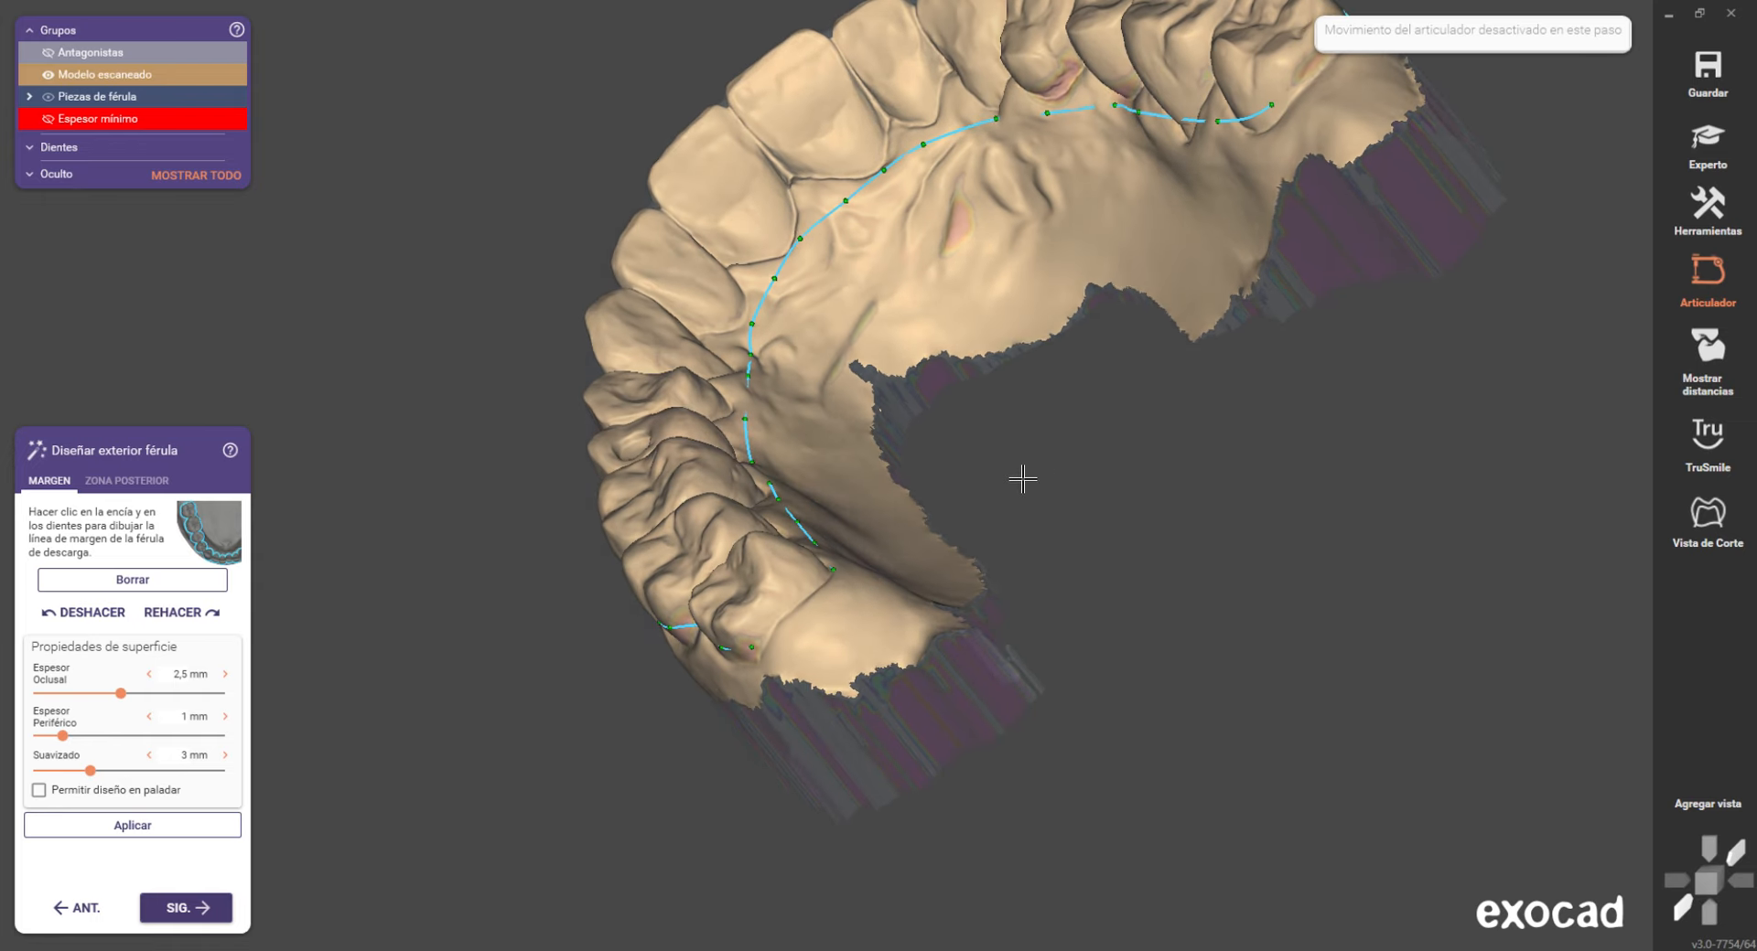
double_click(801, 614)
- Rotate around the generated splint's outer margin and move the margin point on one canine slightly towards the gum
right_drag(800, 615, 961, 561)
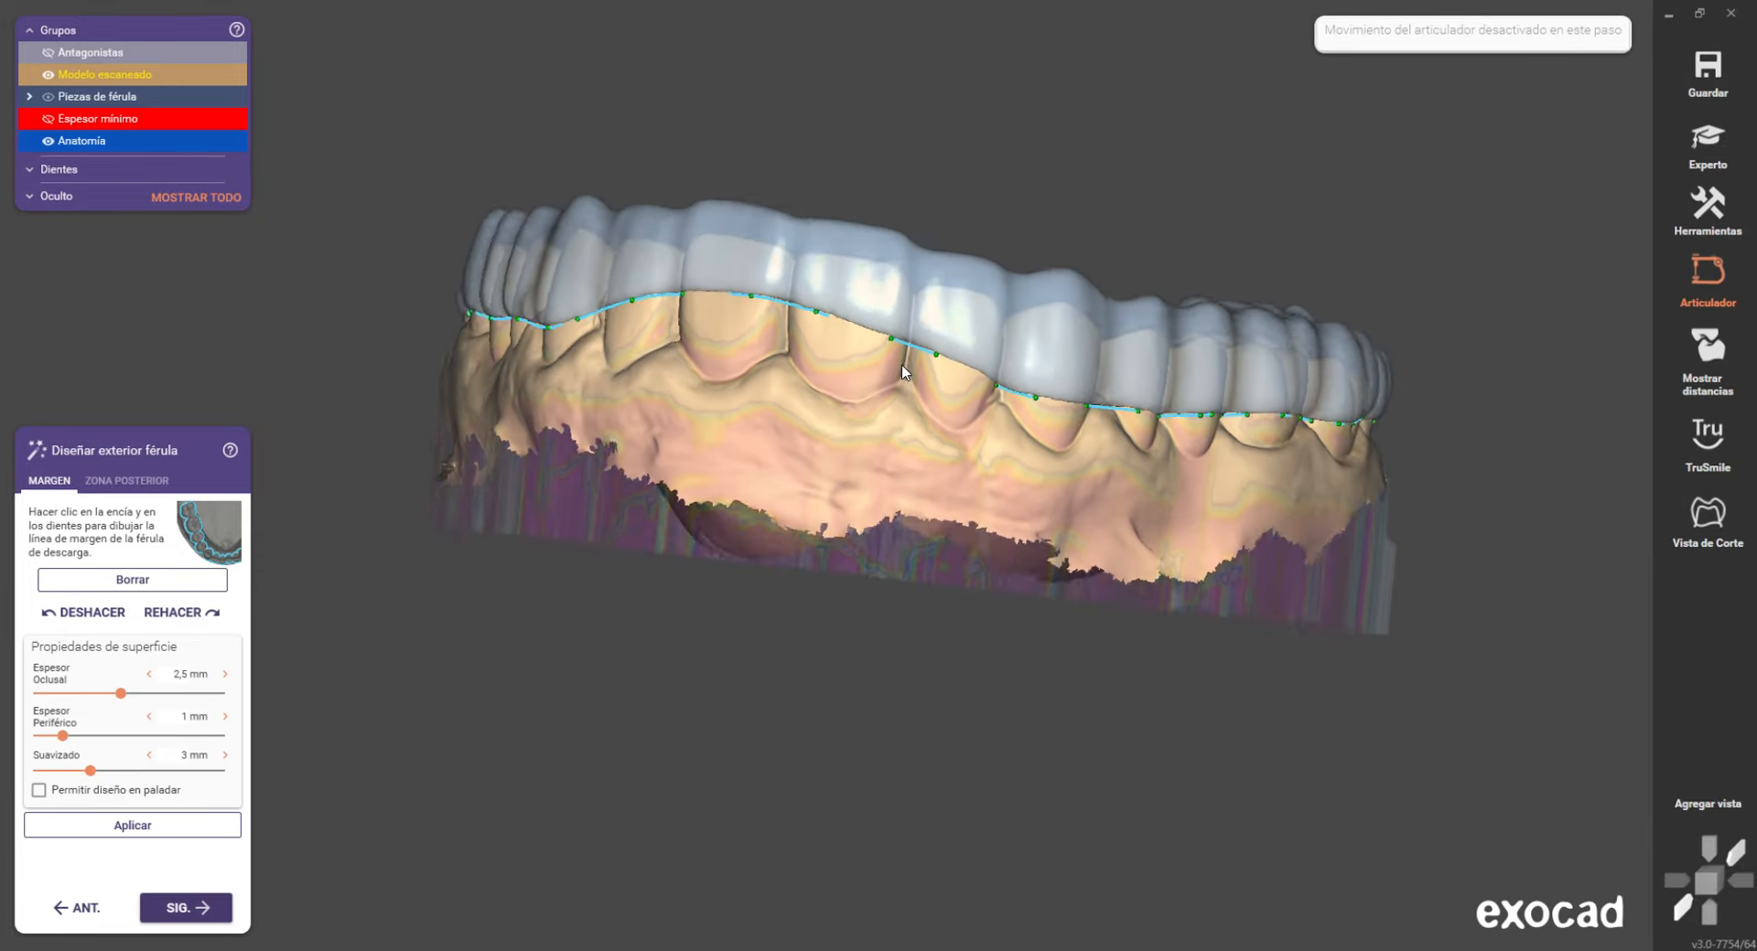
scroll(591, 339, up, 4)
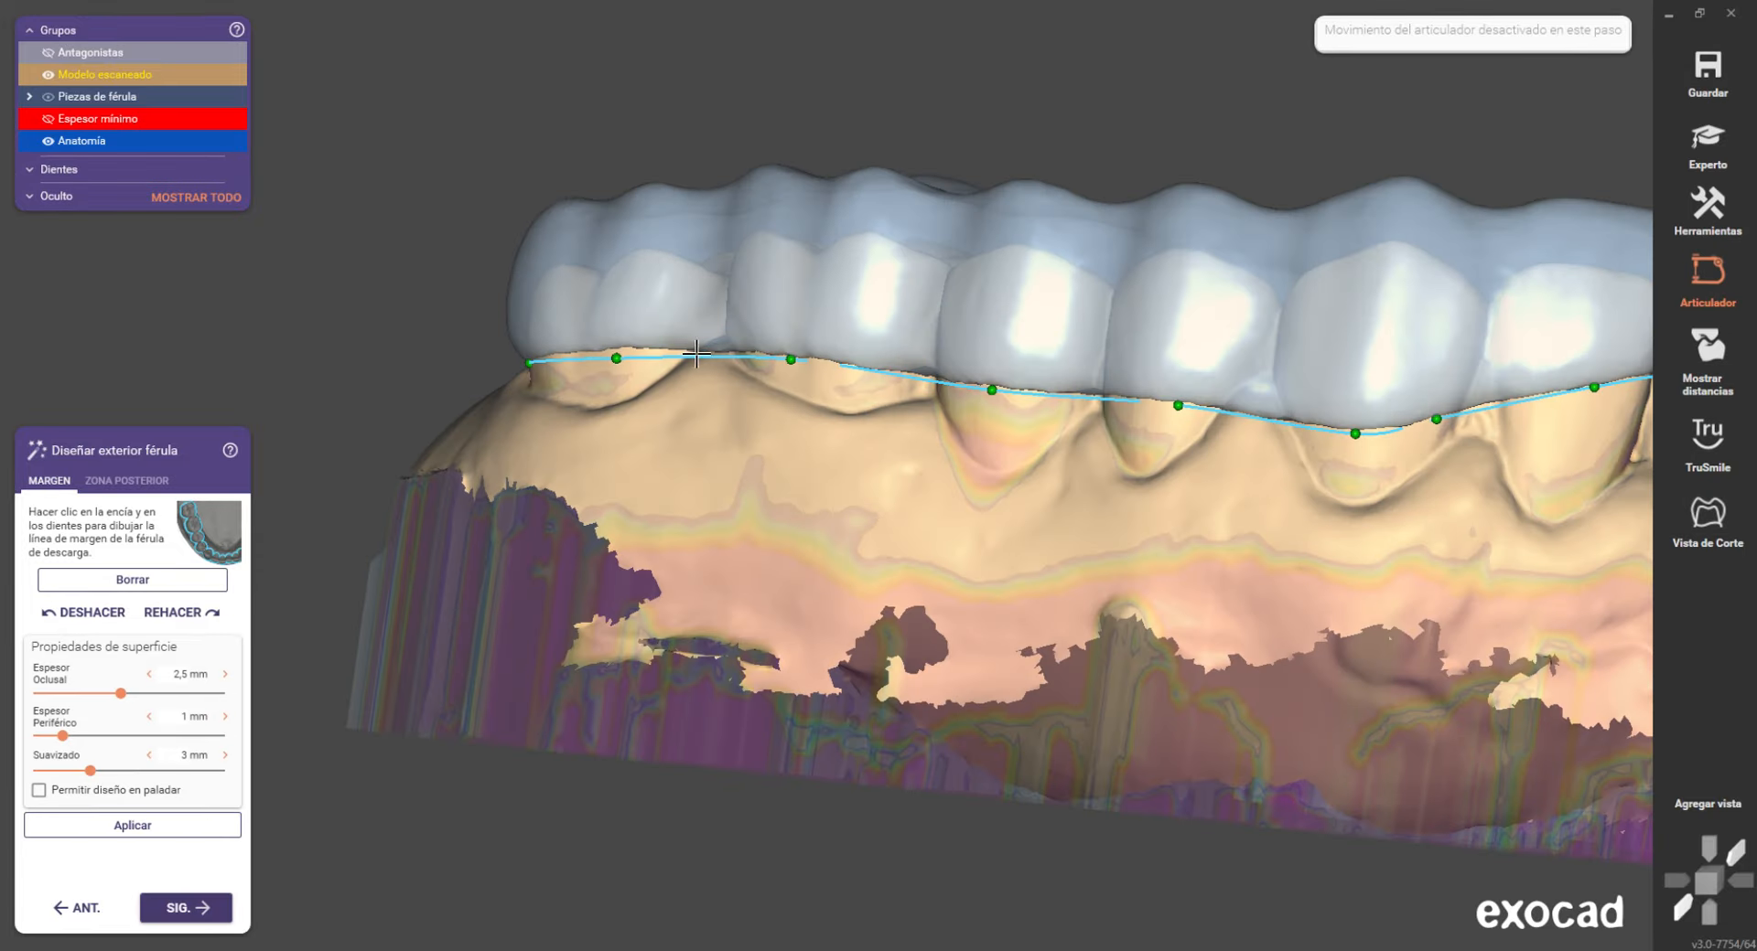
scroll(732, 359, down, 3)
scroll(775, 366, up, 2)
right_drag(963, 392, 706, 383)
scroll(706, 382, up, 3)
drag(605, 432, 603, 440)
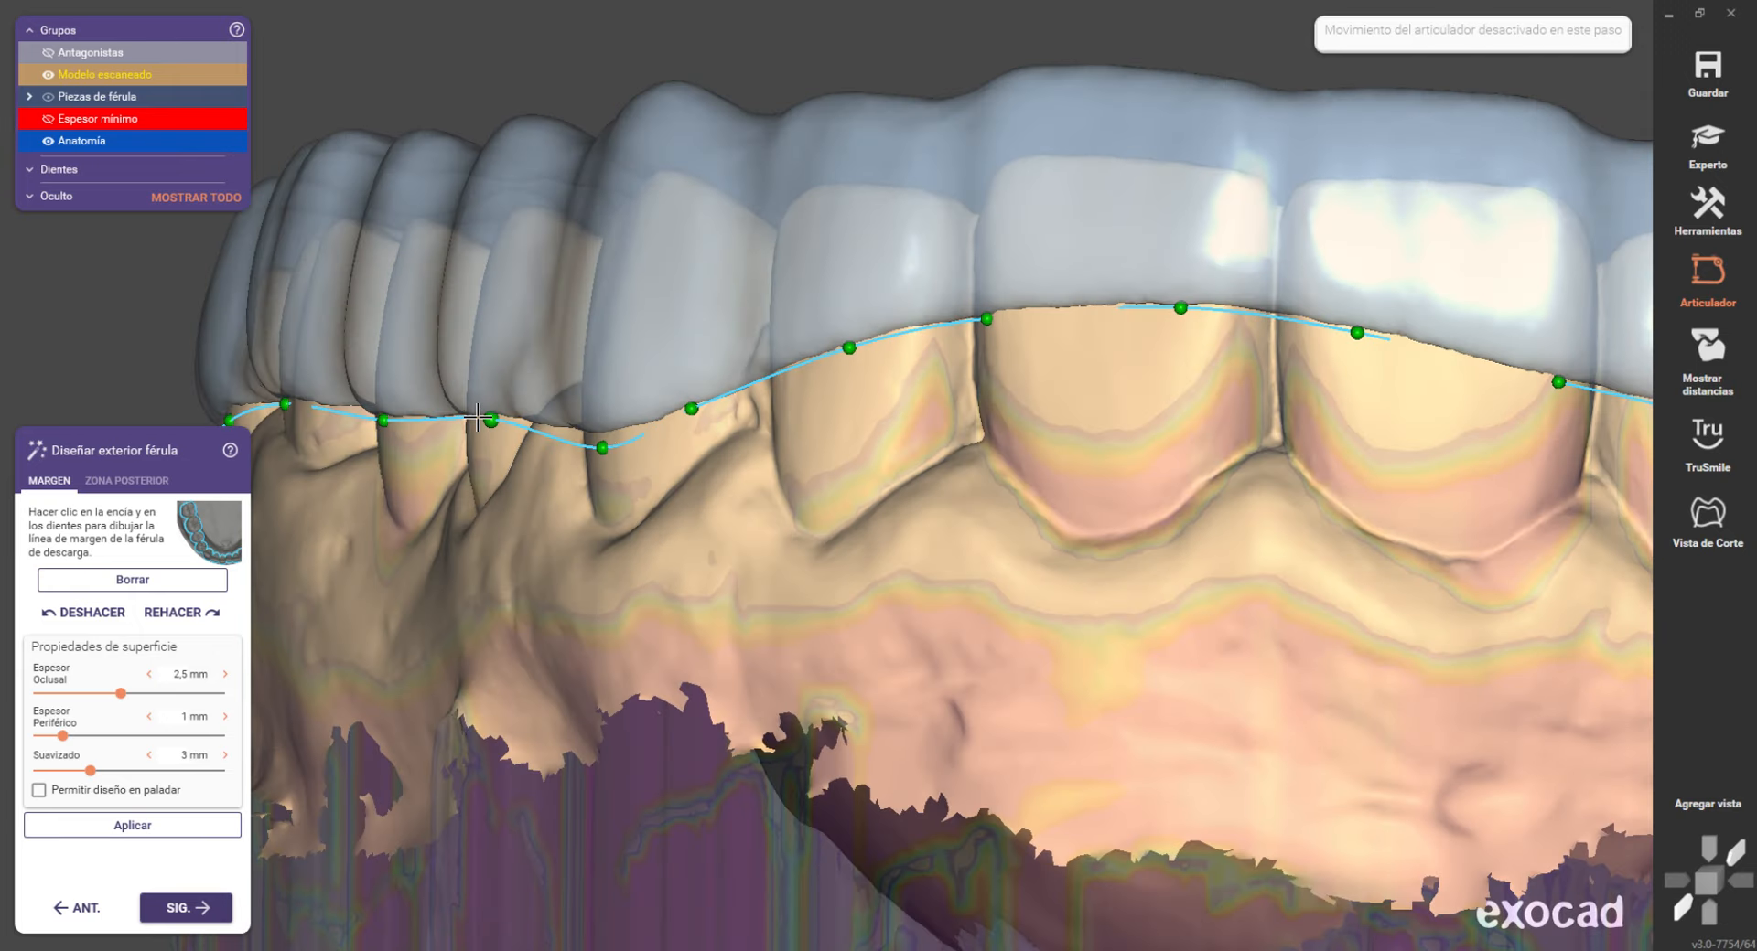
- Reposition the margin points on the premolars and molars of the opposite side to even out the outer margin curve
scroll(549, 434, down, 4)
scroll(1060, 450, up, 3)
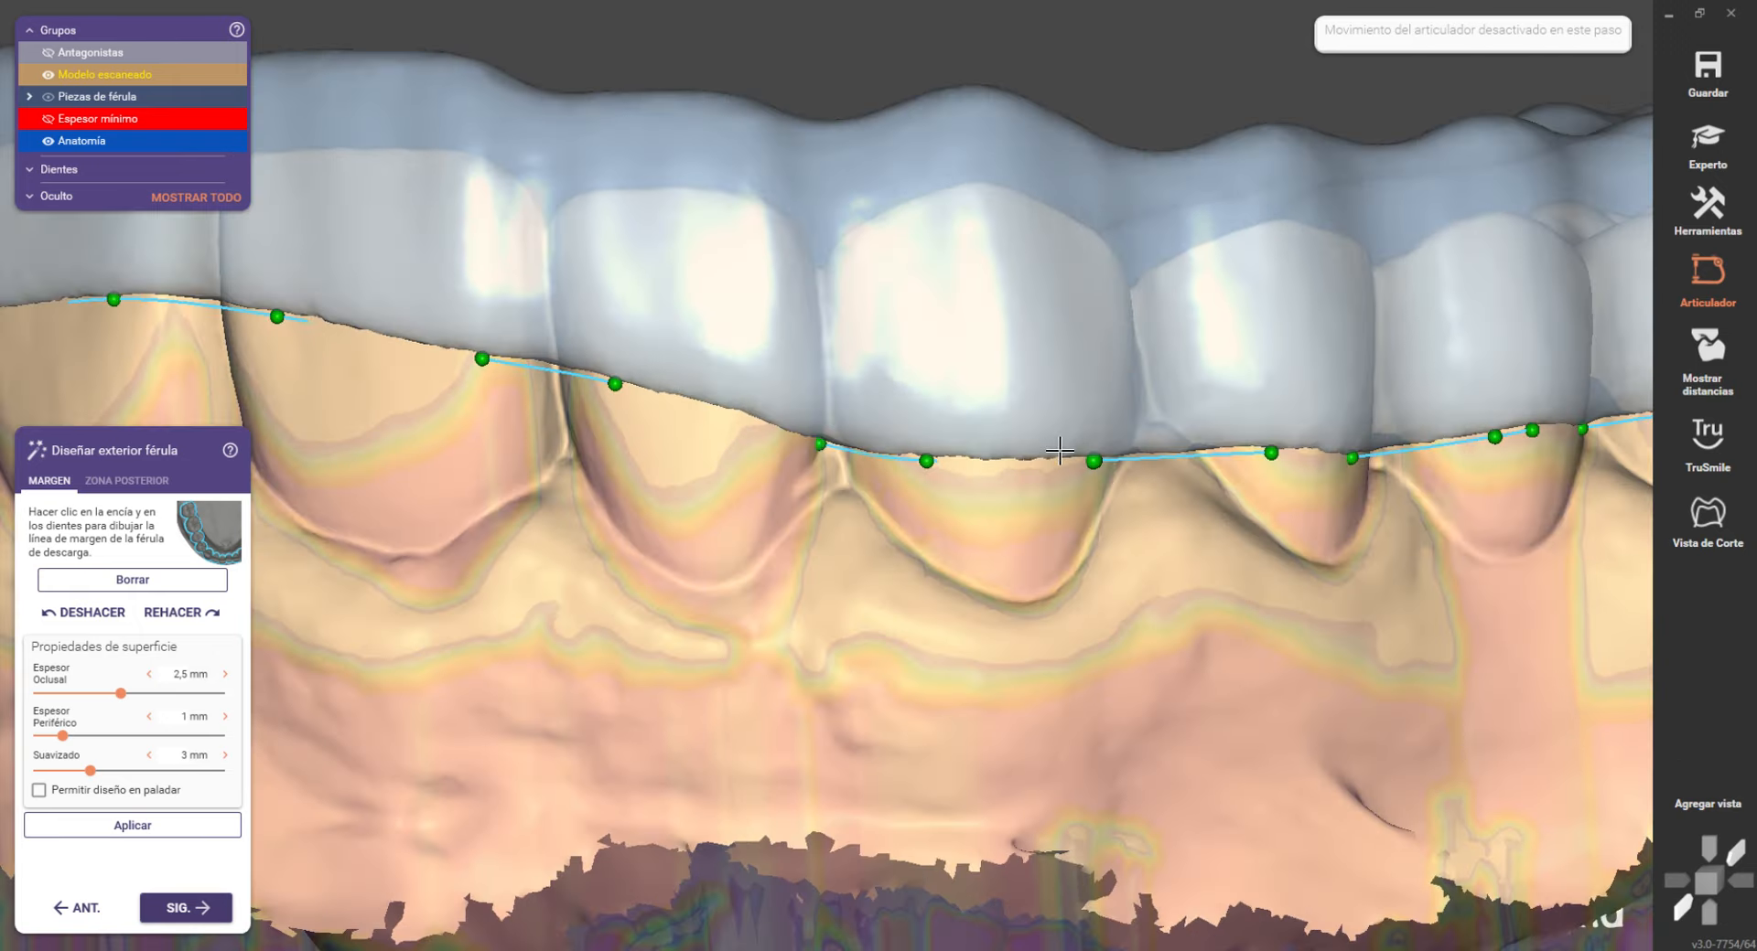
drag(1271, 452, 1287, 465)
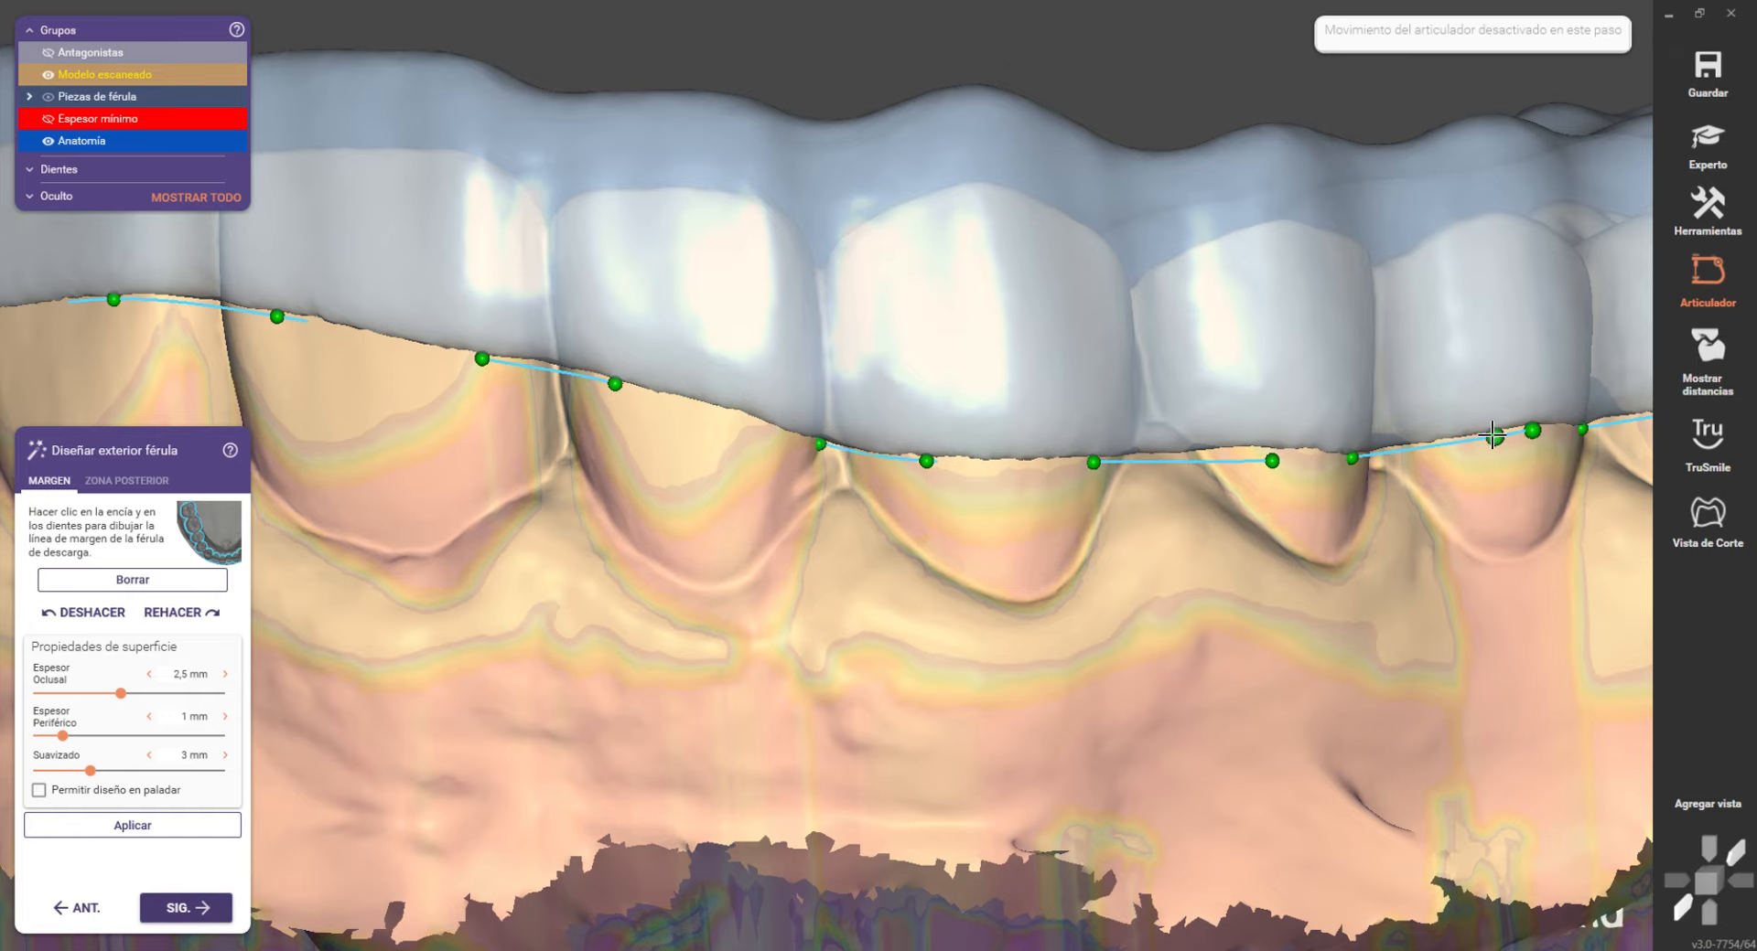
drag(1477, 442, 1433, 454)
scroll(1433, 454, down, 4)
right_drag(1432, 454, 1143, 444)
scroll(1050, 436, up, 3)
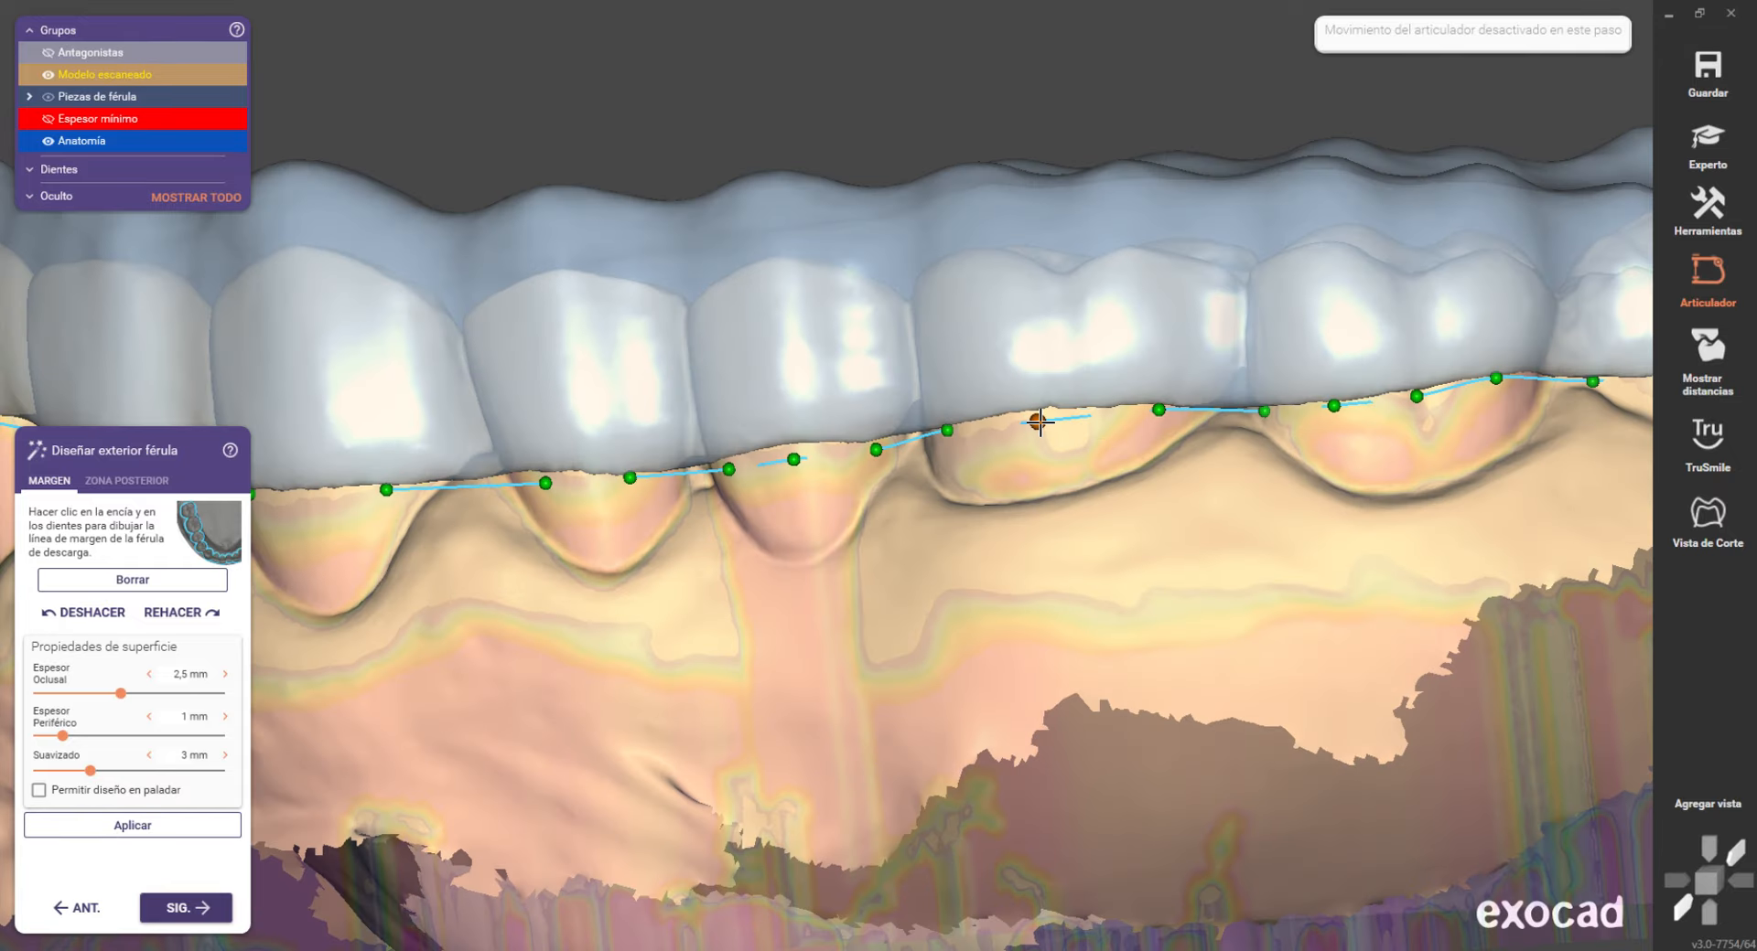
drag(1417, 396, 1494, 395)
- Adjust the margin point near the lateral incisor to smooth the line between the canine and the front teeth
scroll(1595, 374, down, 5)
scroll(1446, 398, up, 3)
scroll(1333, 430, down, 3)
right_drag(1226, 435, 1333, 440)
scroll(1264, 422, up, 4)
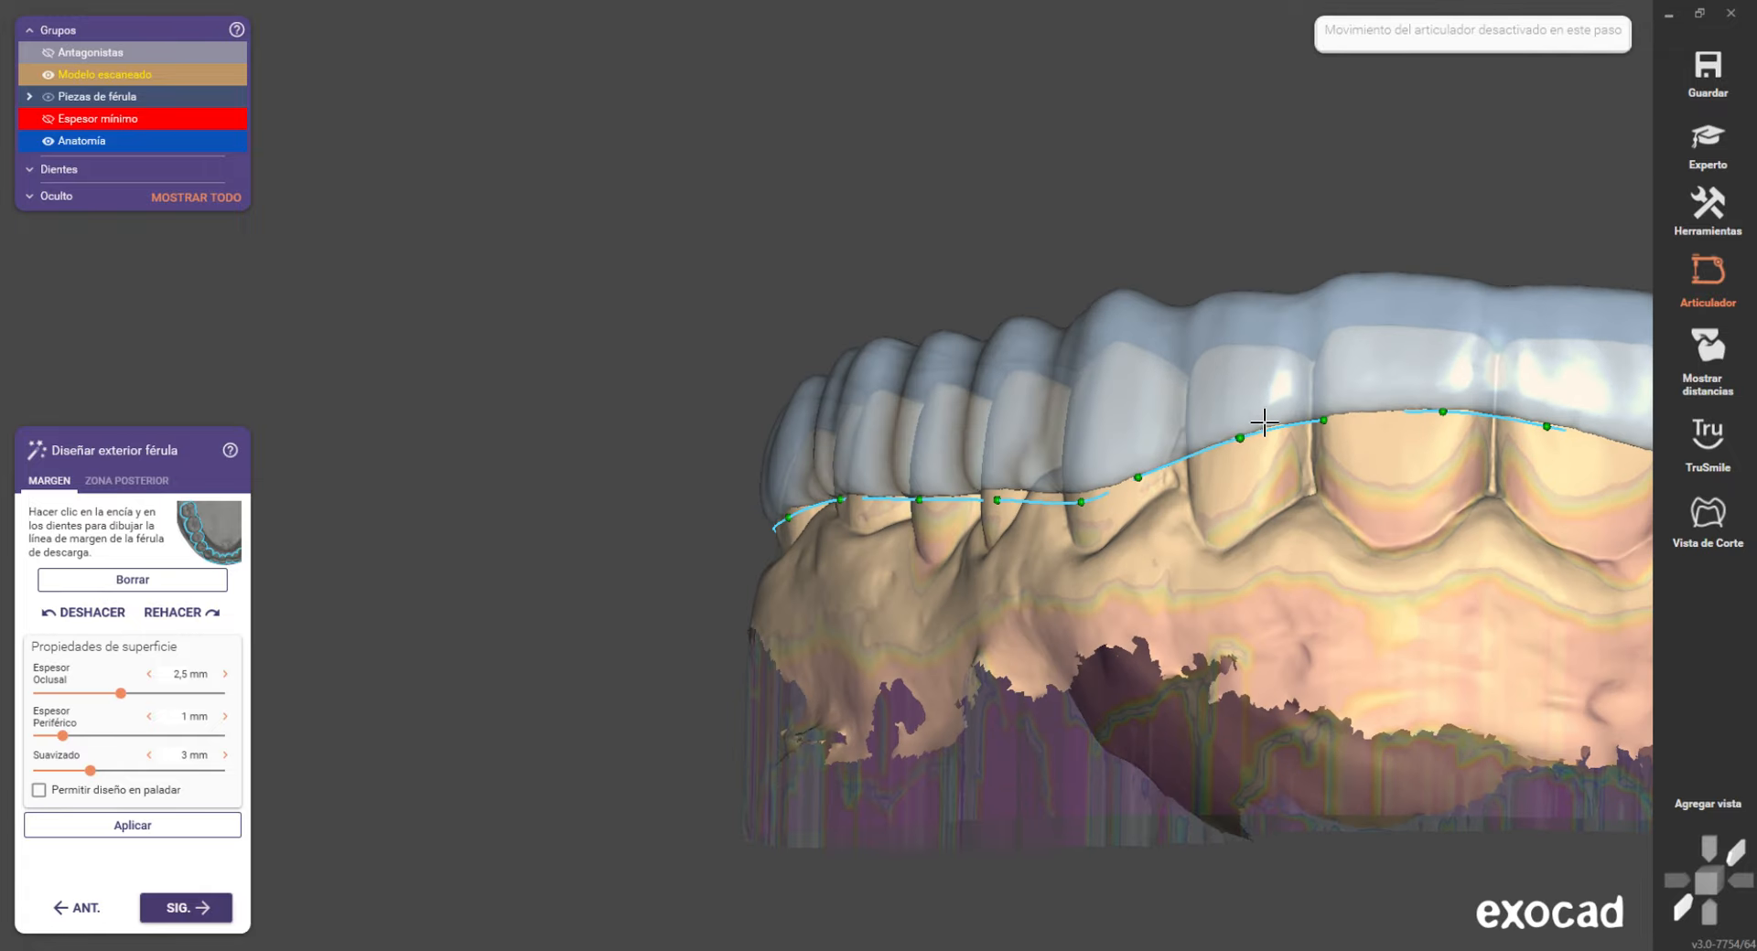
drag(1229, 438, 1173, 441)
scroll(1095, 475, down, 3)
right_drag(1162, 480, 1400, 513)
scroll(1400, 512, up, 3)
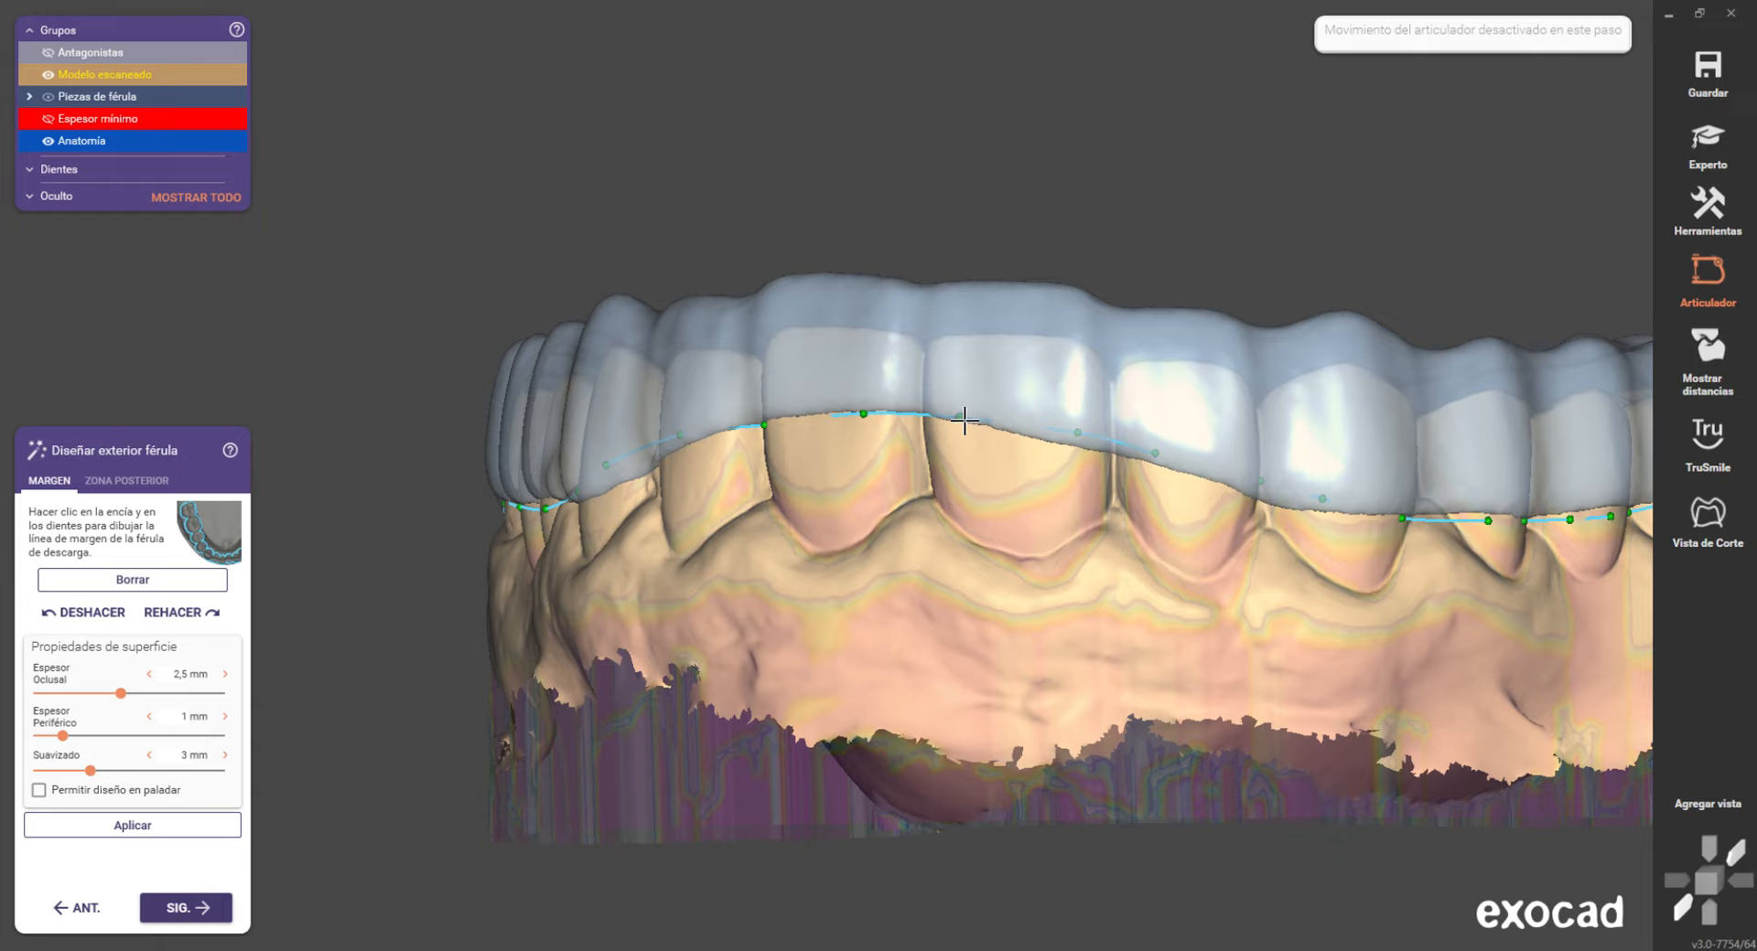
scroll(965, 420, down, 3)
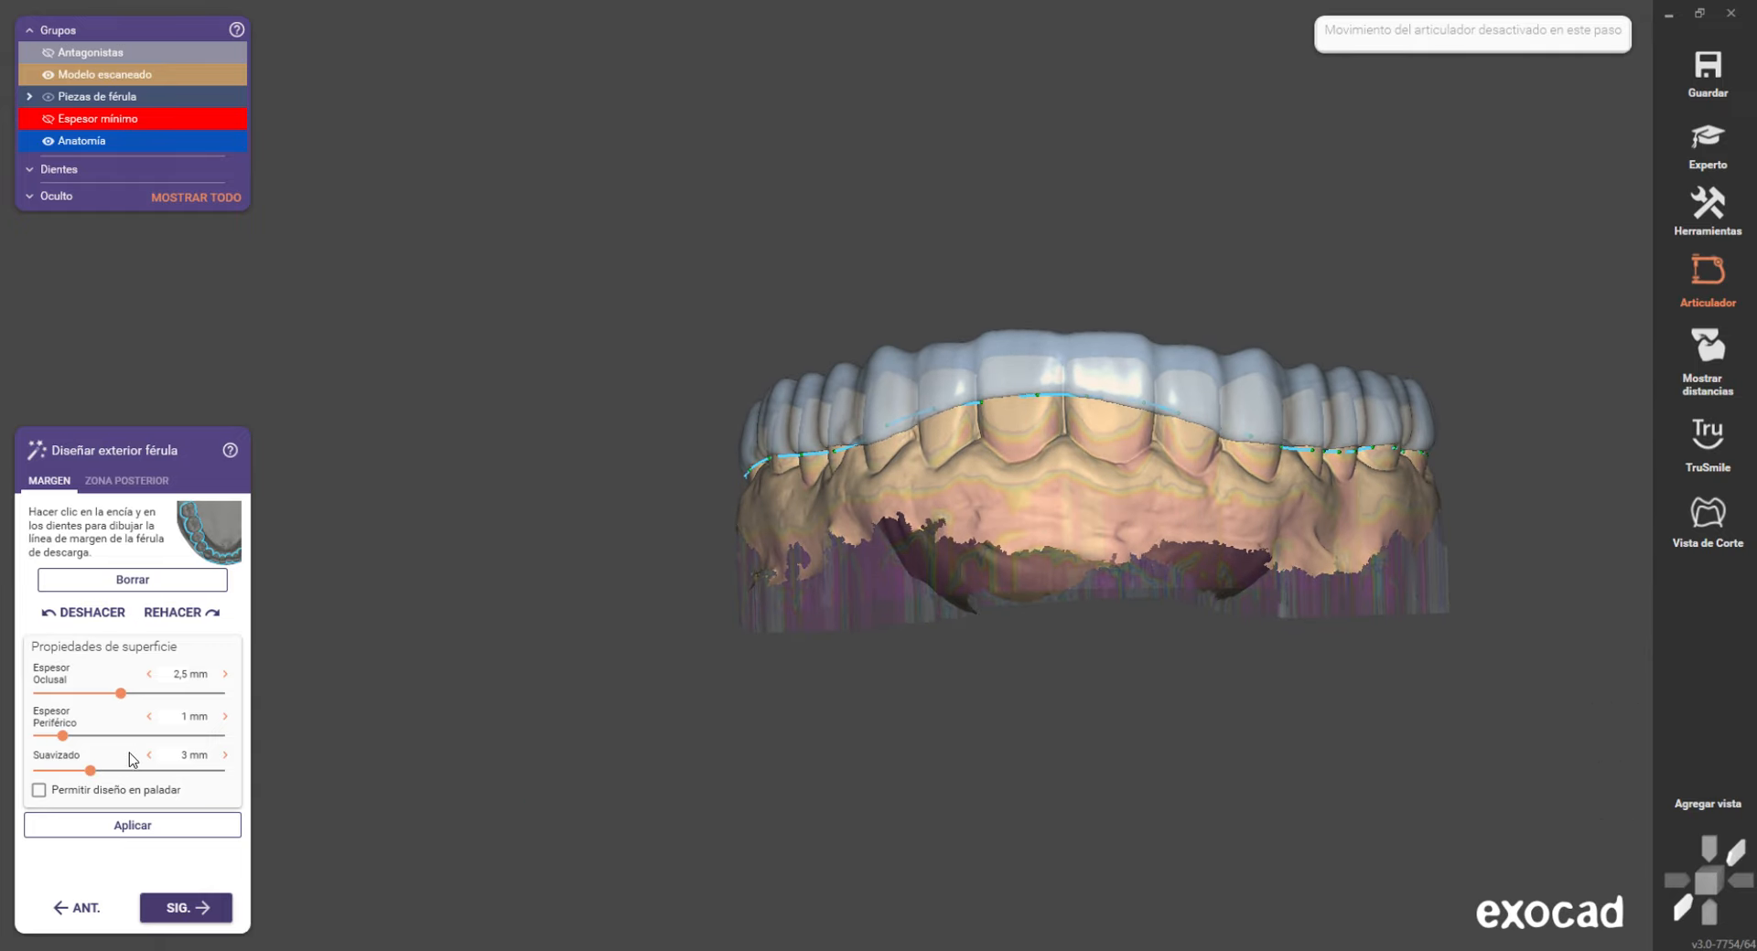
- Set the splint's peripheral thickness to 2 mm and view the arch from the occlusal side
right_drag(1043, 455, 965, 617)
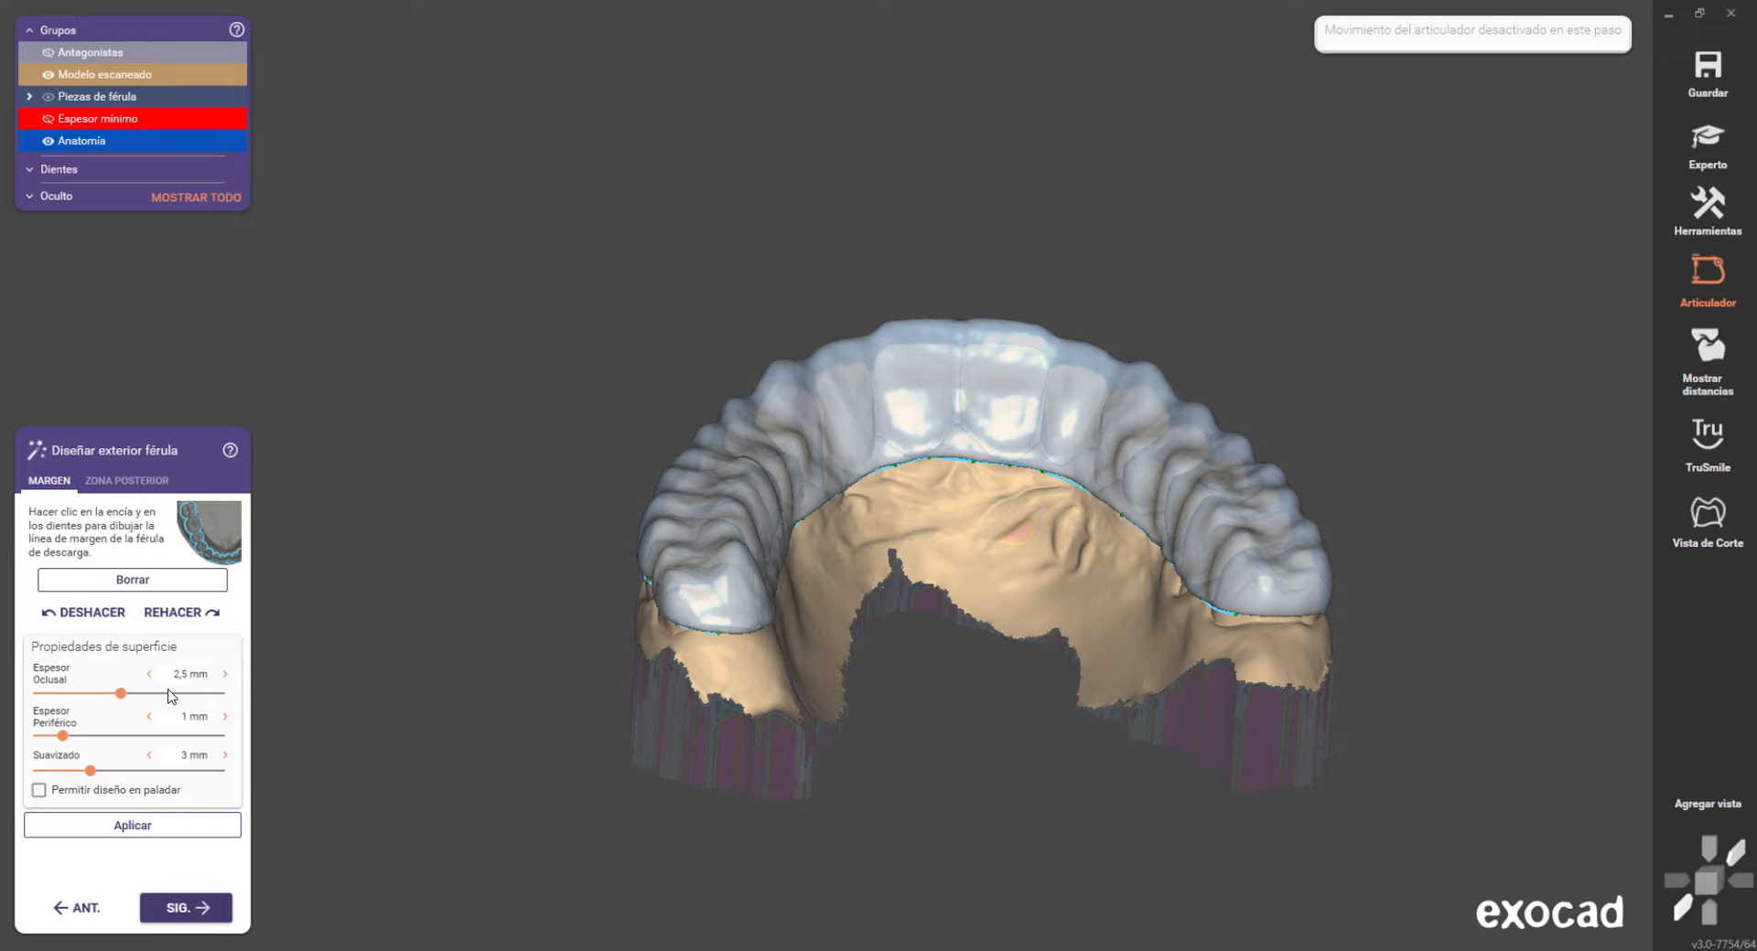
click(174, 717)
click(174, 390)
right_drag(174, 390, 687, 551)
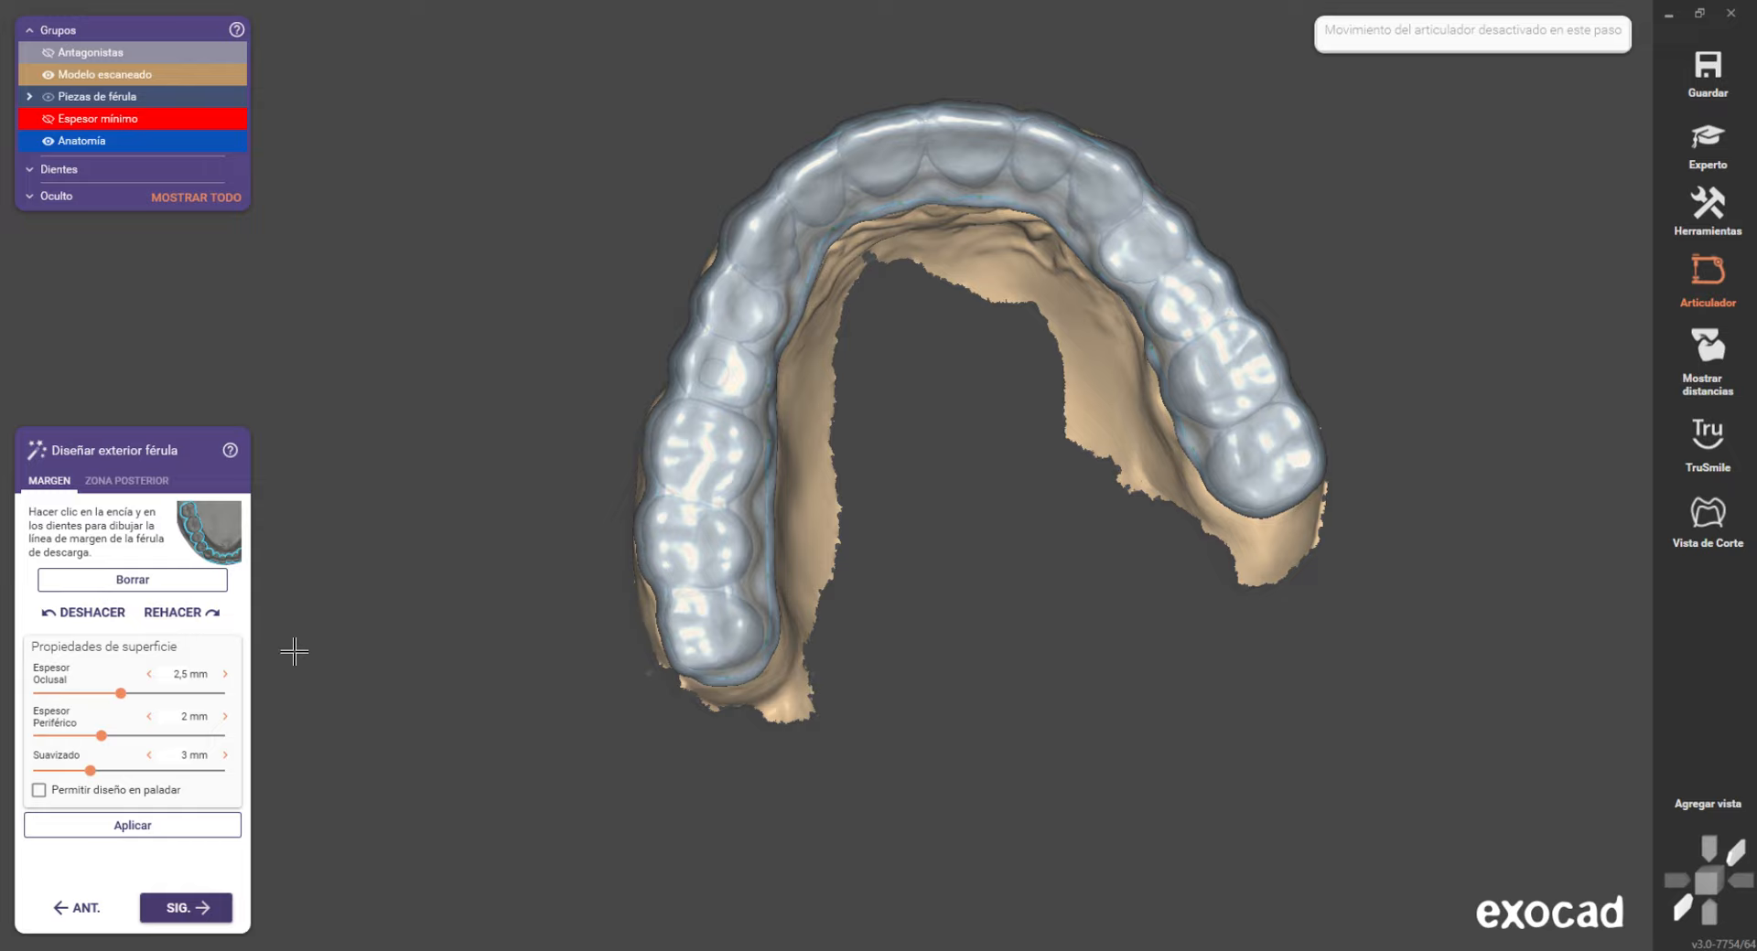
- Set the surface smoothing to 4.5 mm and apply the splint's surface properties to regenerate it
click(187, 755)
drag(90, 772, 124, 771)
right_drag(639, 426, 738, 349)
scroll(810, 431, up, 5)
scroll(388, 647, down, 4)
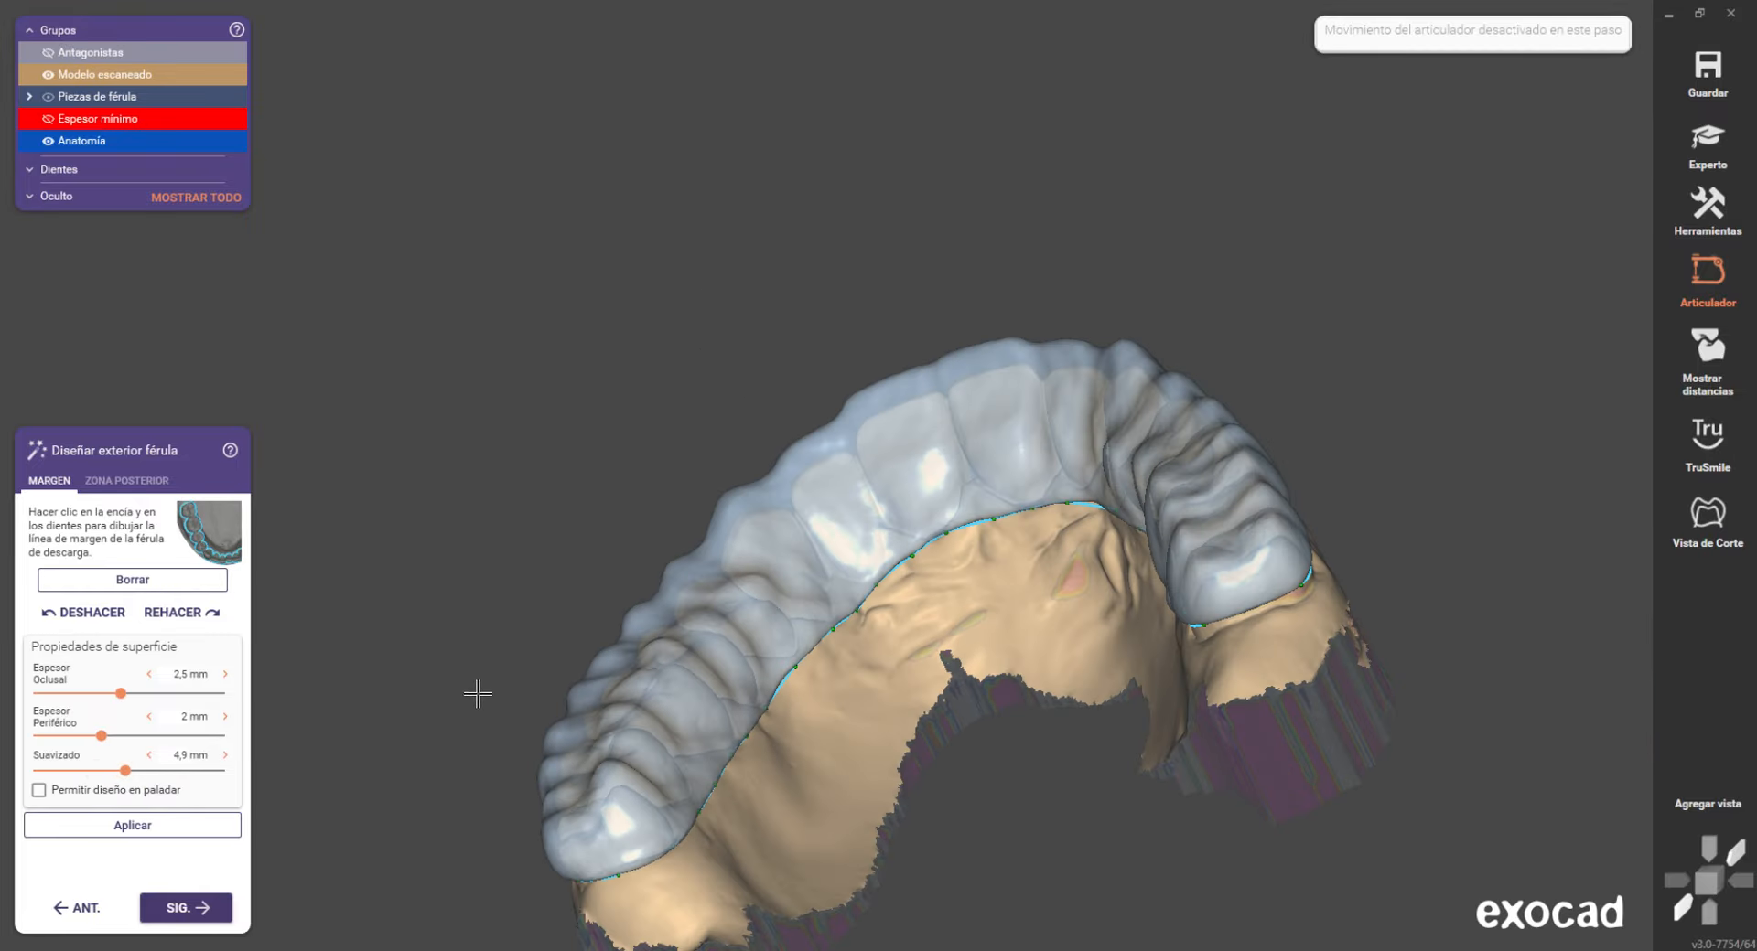
right_drag(474, 693, 428, 735)
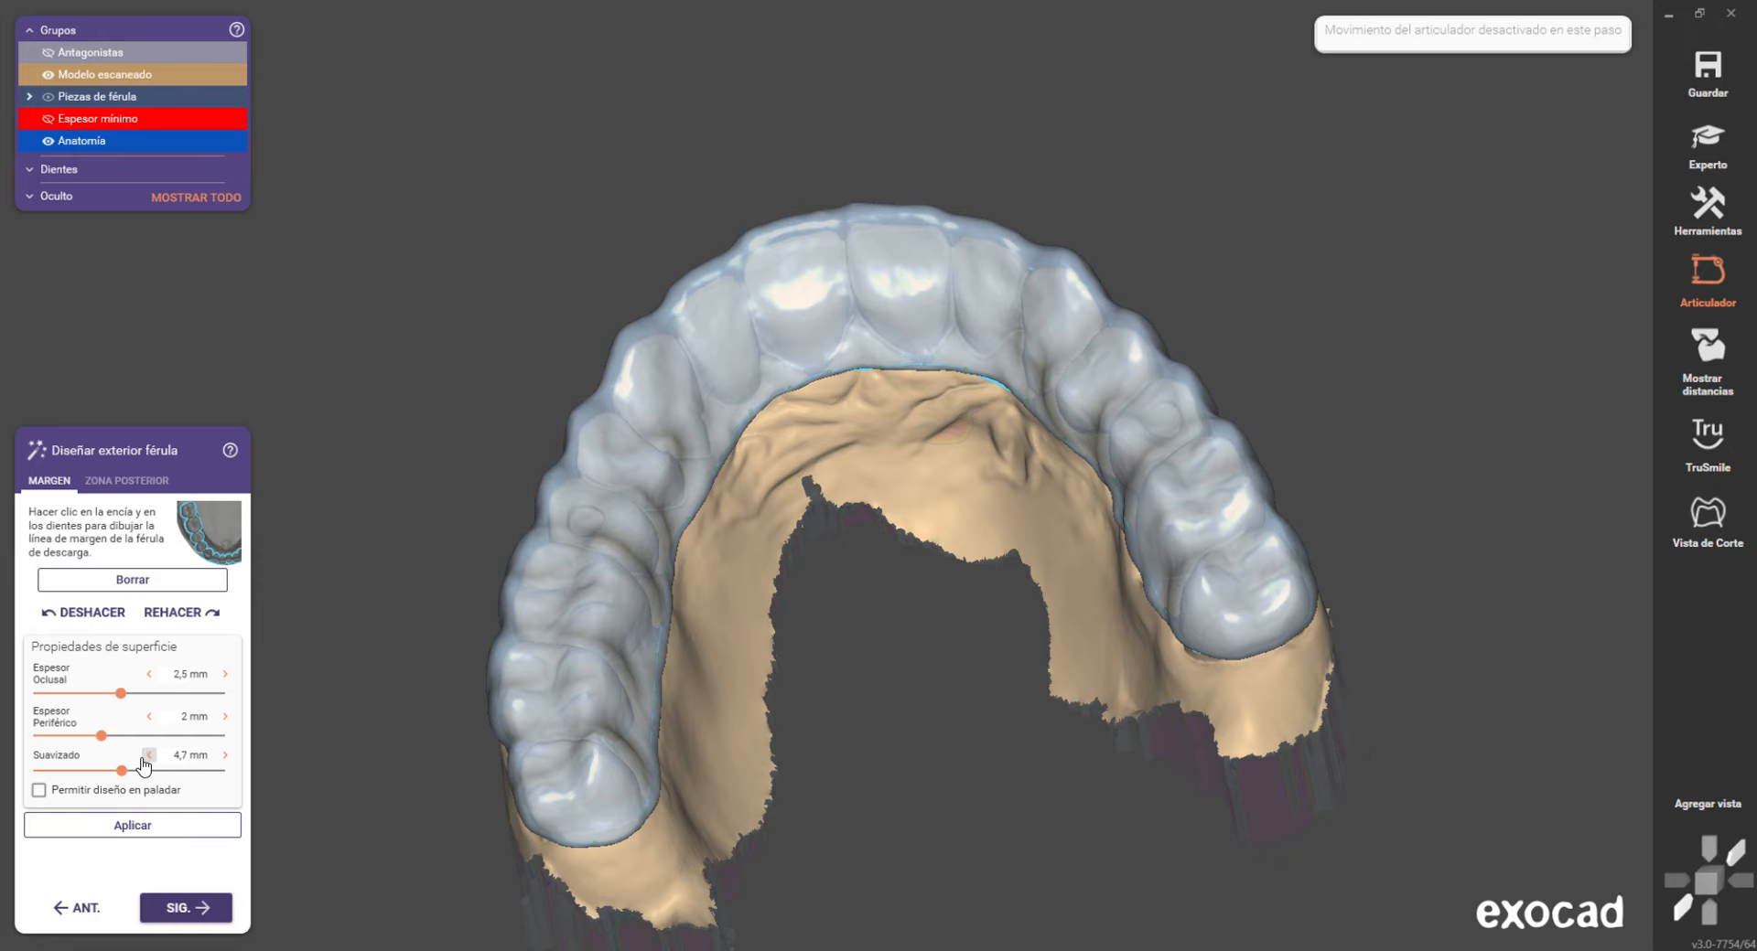
right_drag(485, 737, 471, 712)
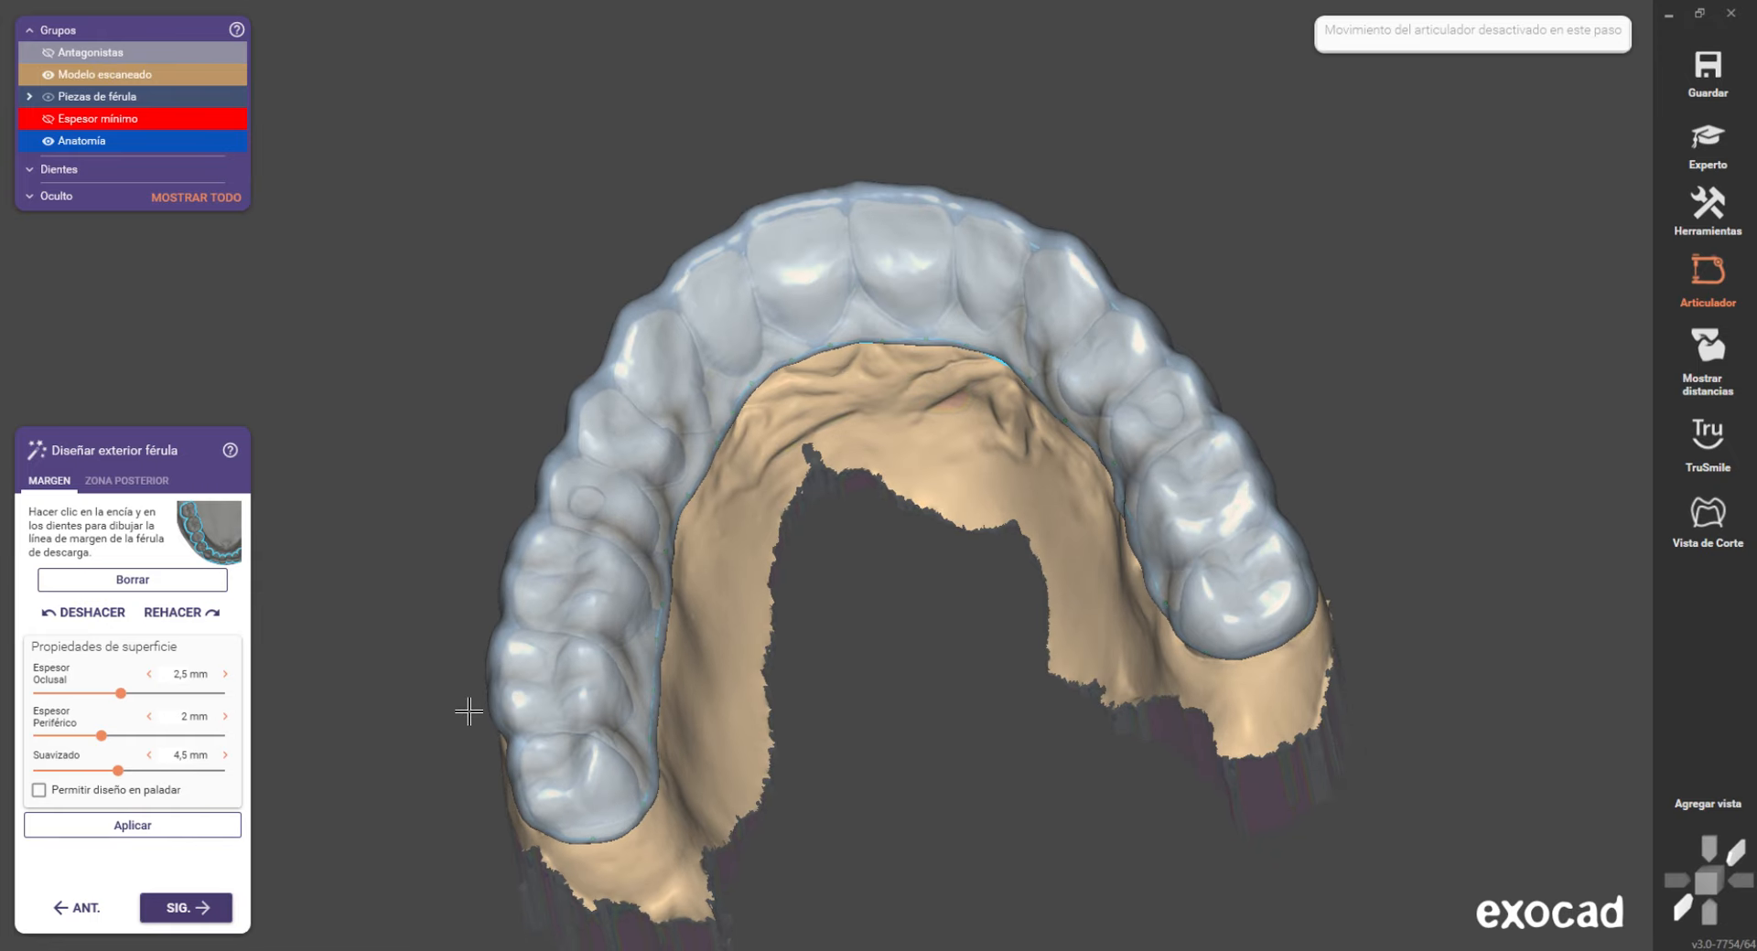
click(192, 827)
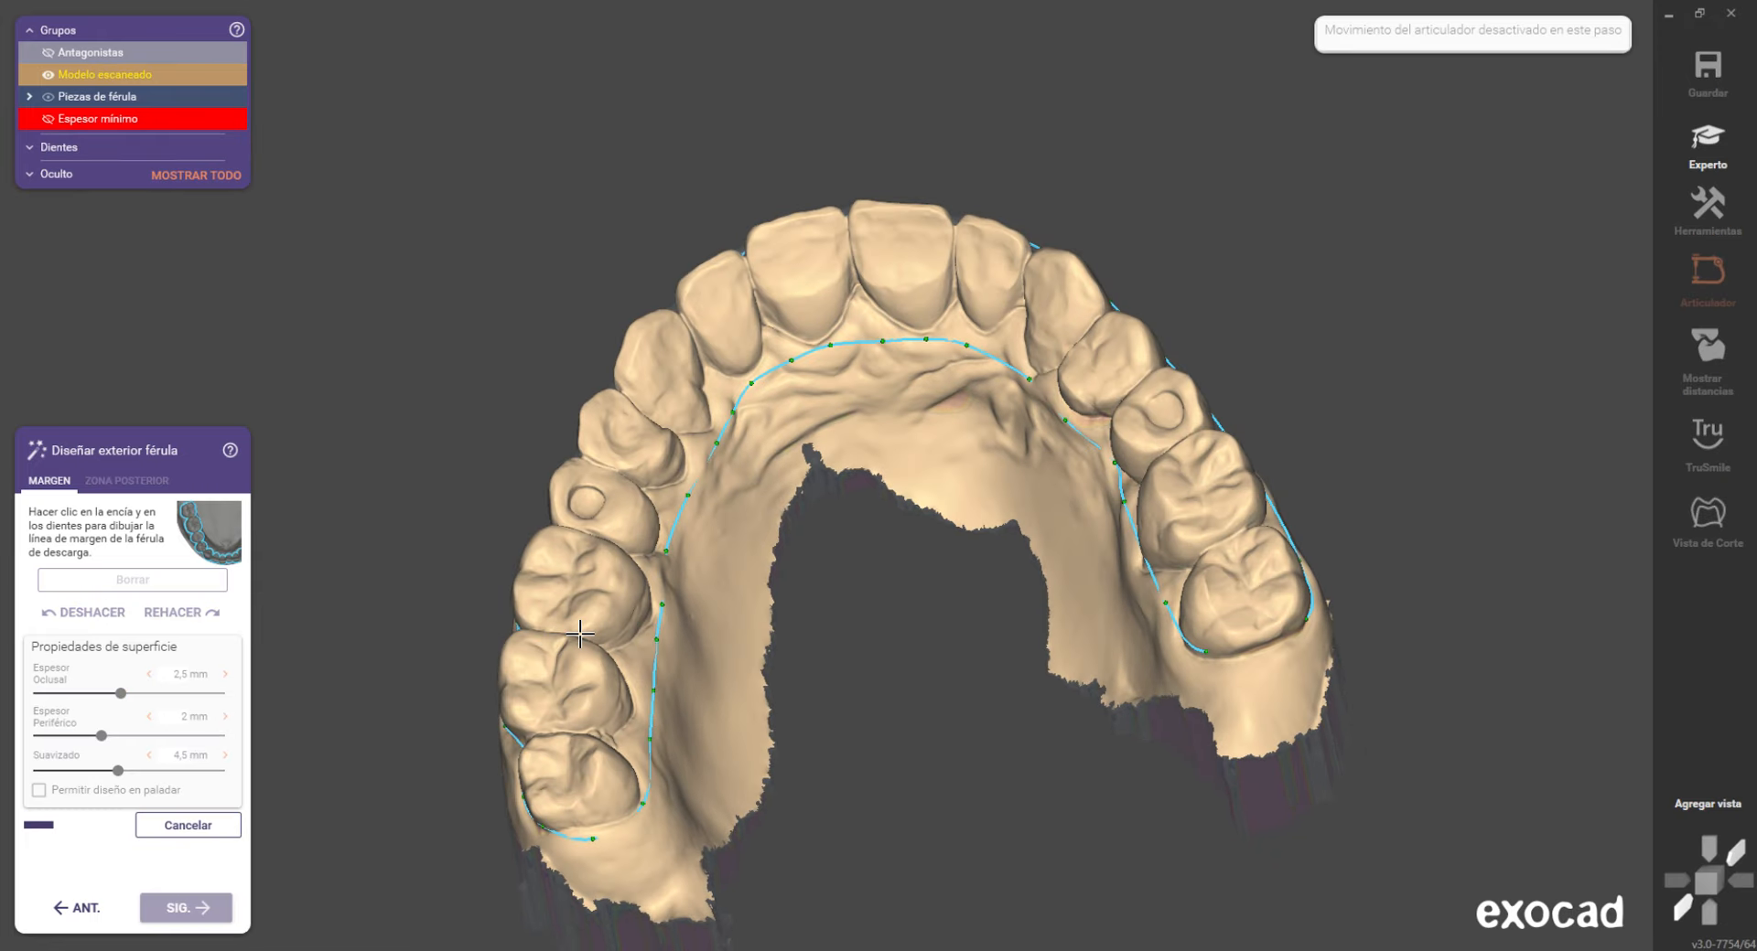
right_drag(582, 633, 794, 543)
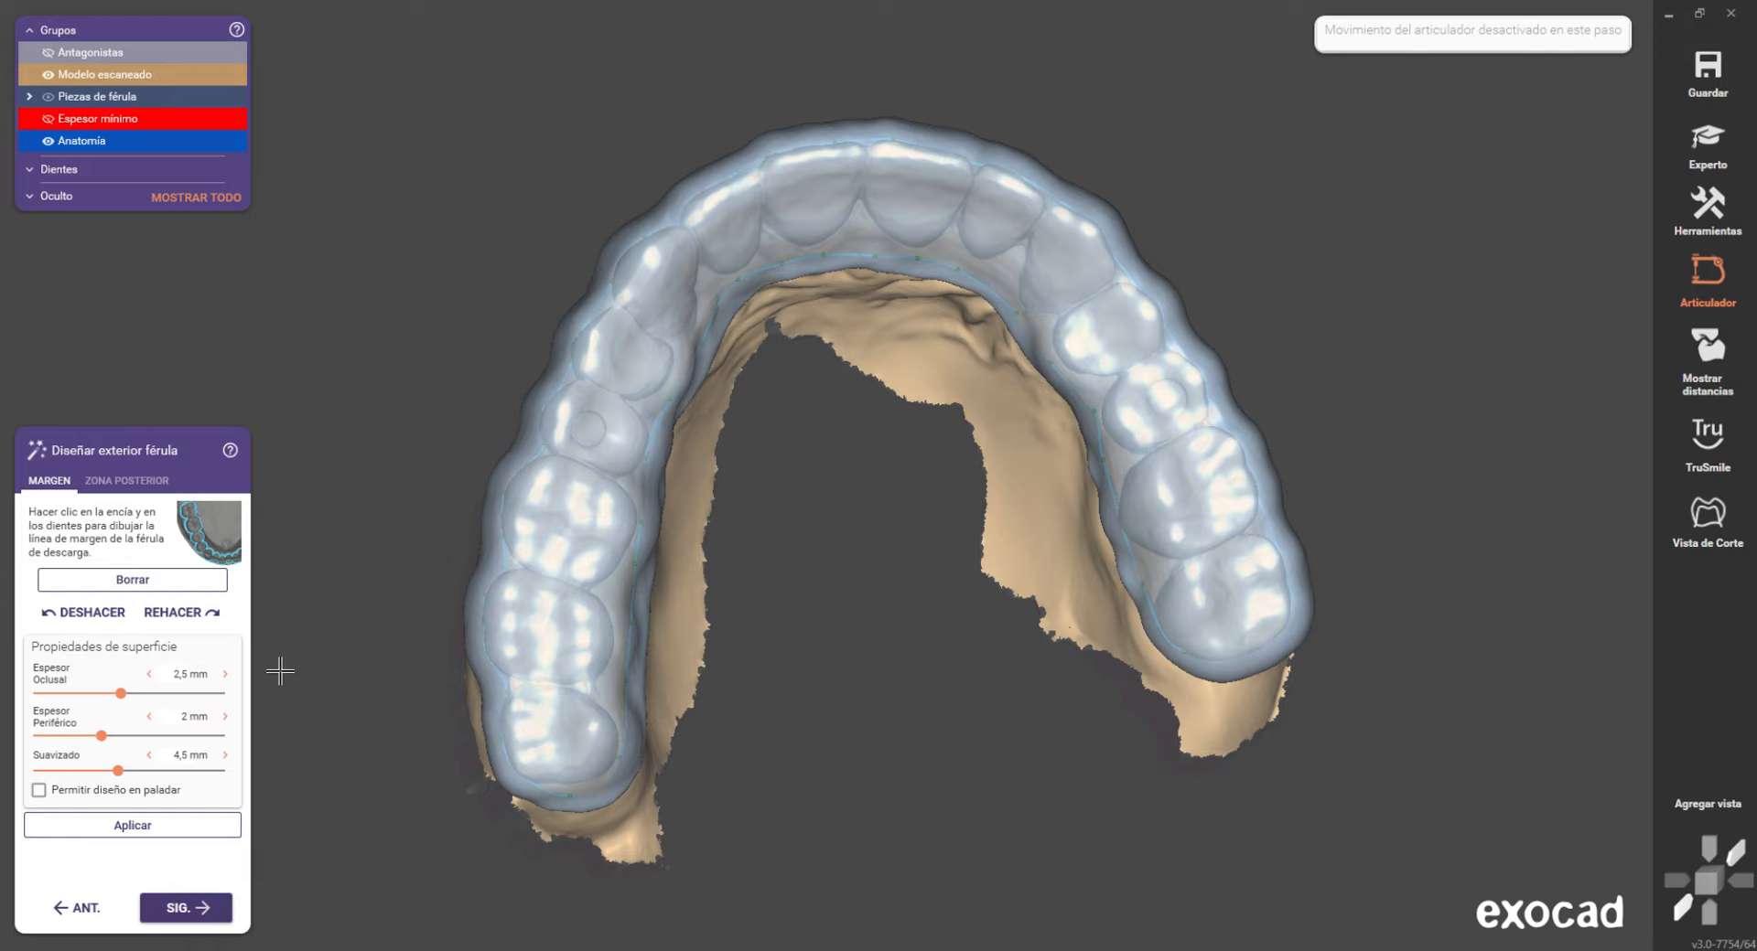
- Mark where the posterior teeth start just behind both canines and flatten the posterior zone with 0.4 mm impression depth
click(174, 487)
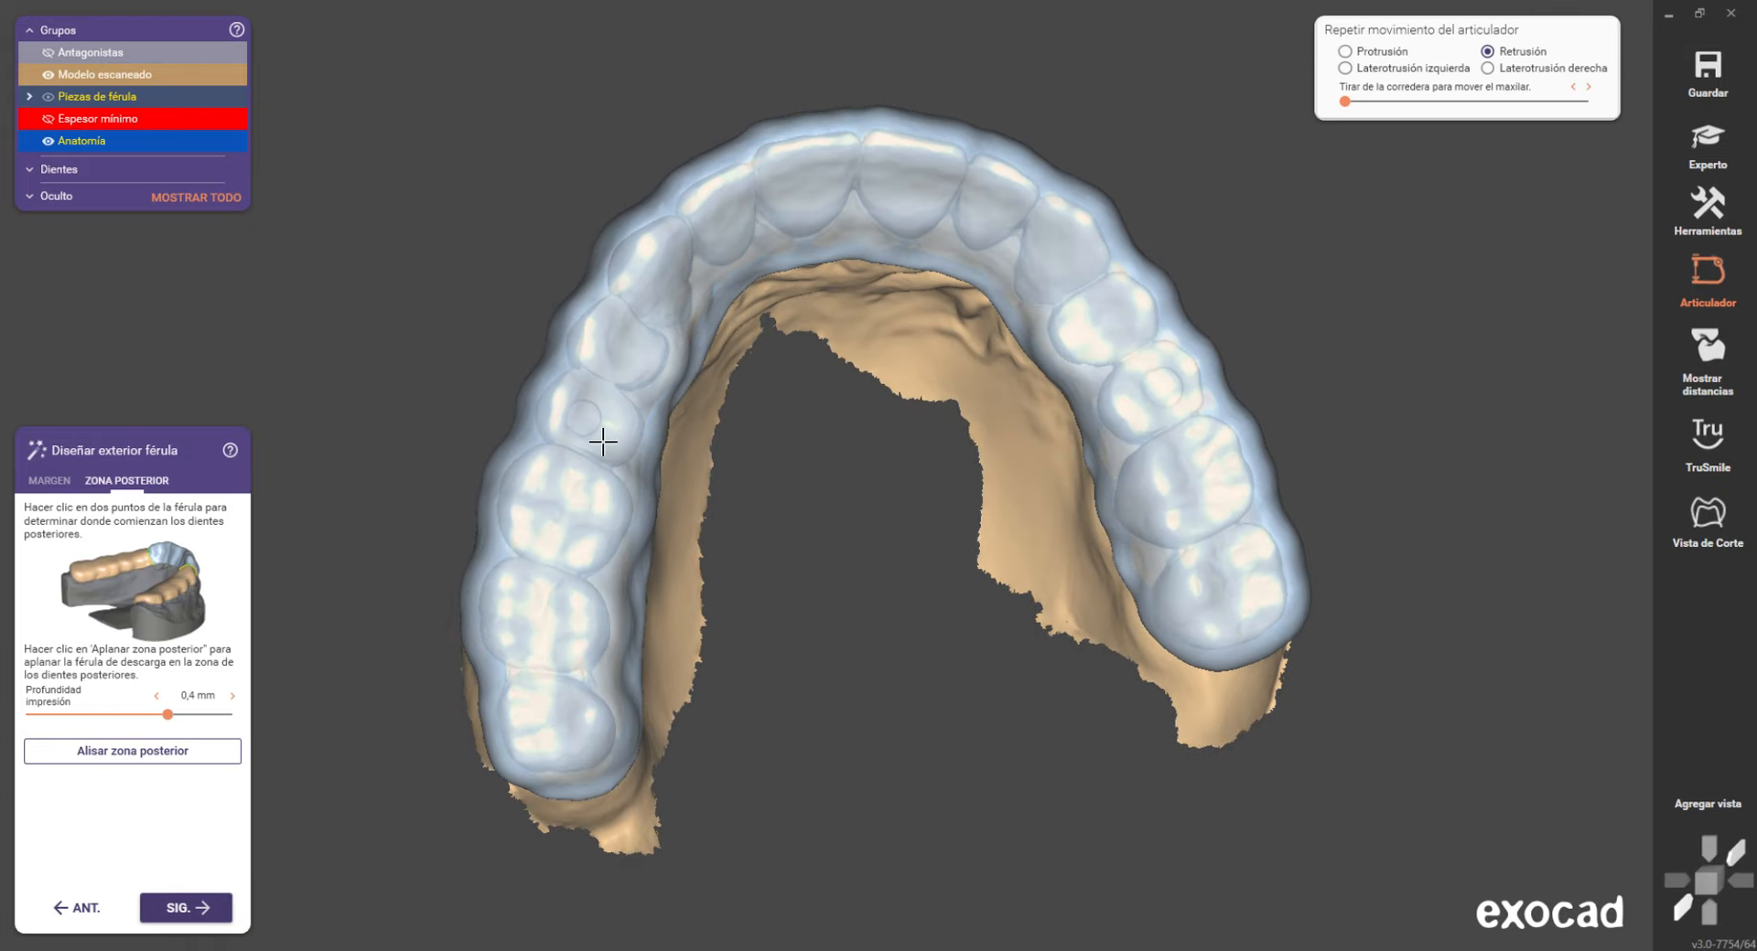
click(623, 311)
click(1096, 286)
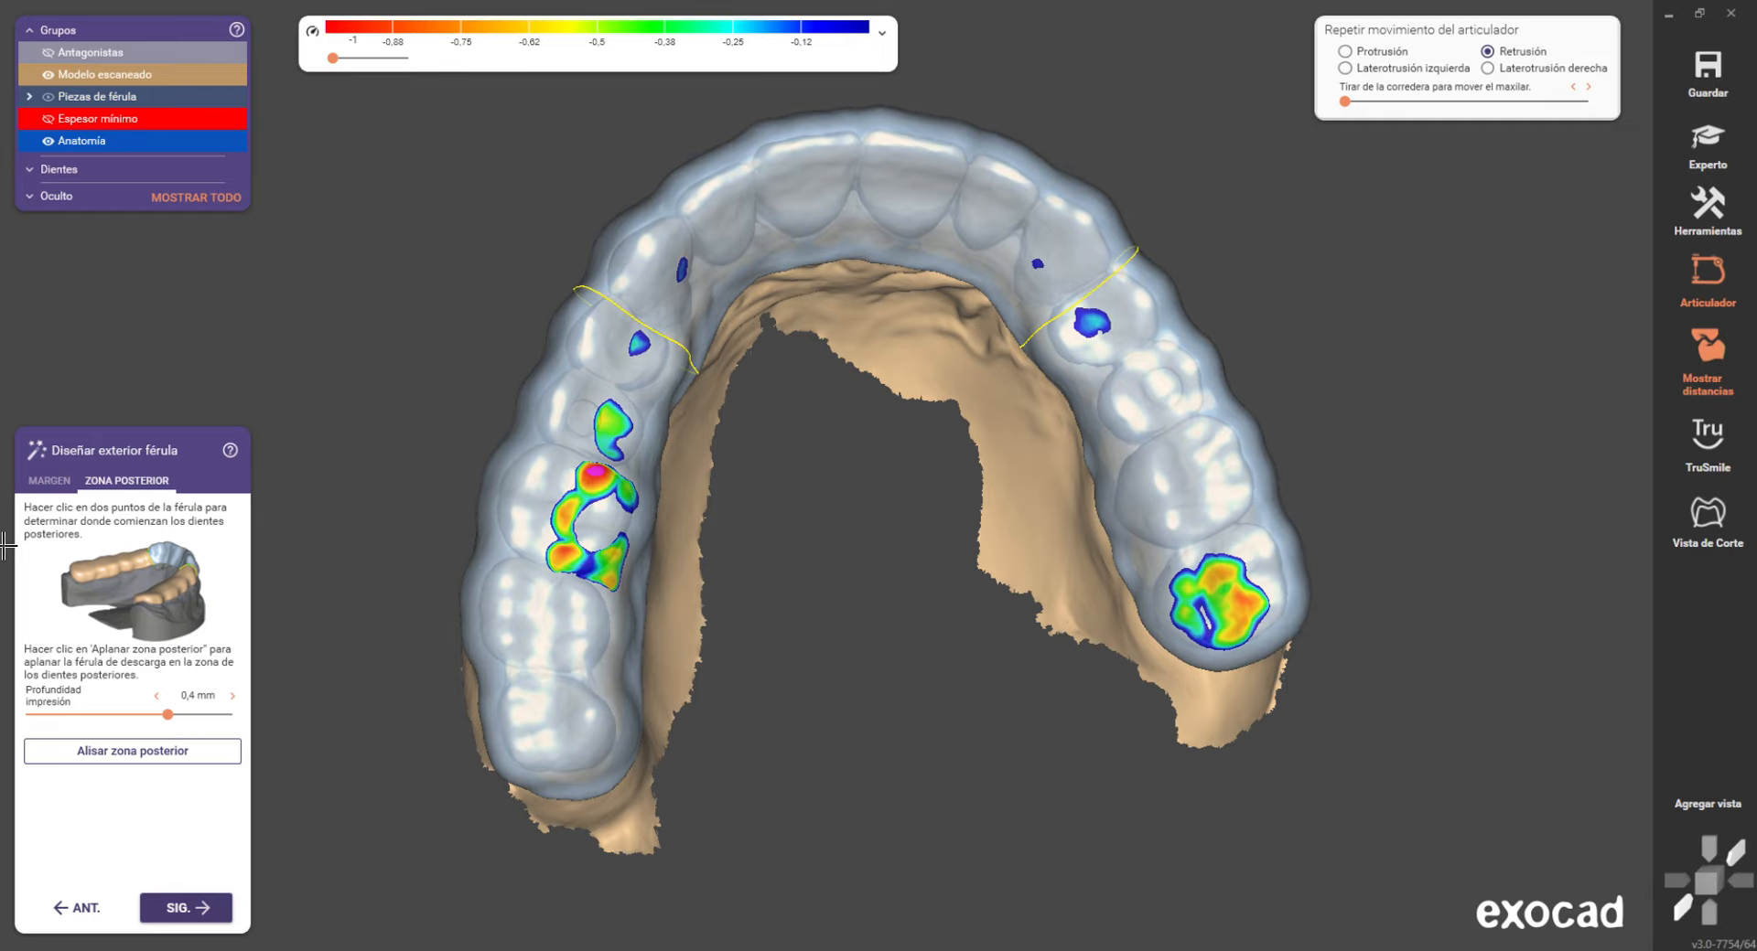
click(139, 745)
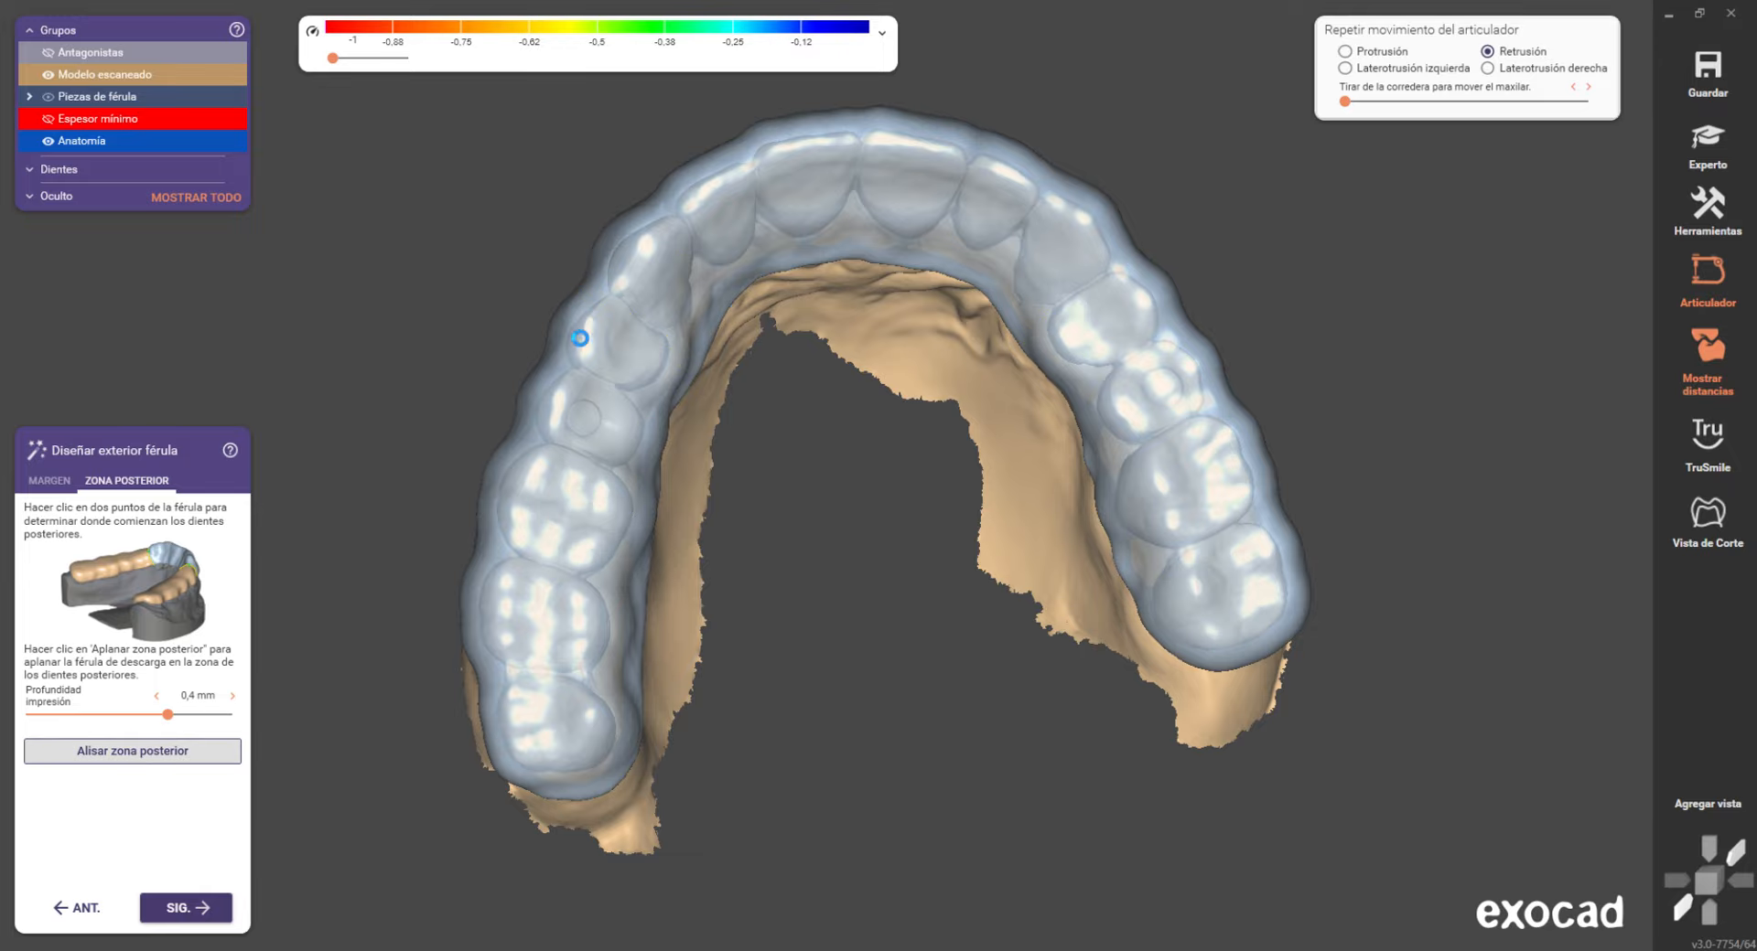
- Examine the posterior contact spots on the splint and its fit against the antagonist from several angles
right_drag(1049, 240, 741, 580)
scroll(741, 580, up, 6)
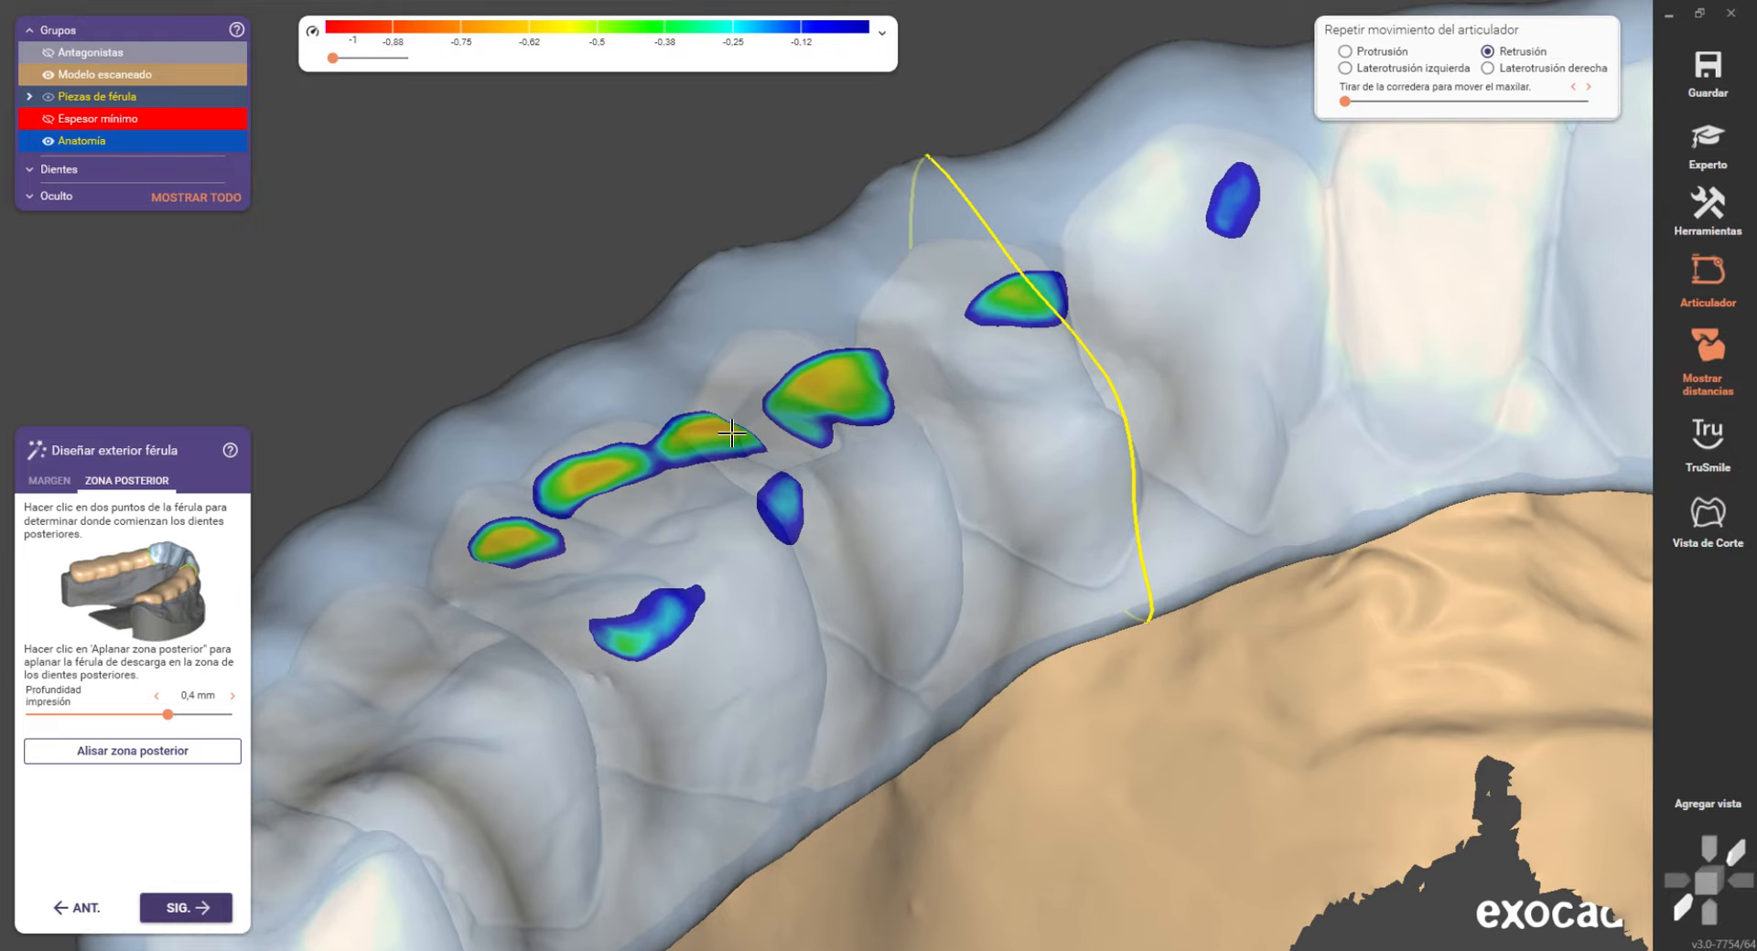
scroll(640, 513, down, 8)
right_drag(639, 513, 772, 494)
right_drag(1071, 634, 845, 516)
key(ctrl+a)
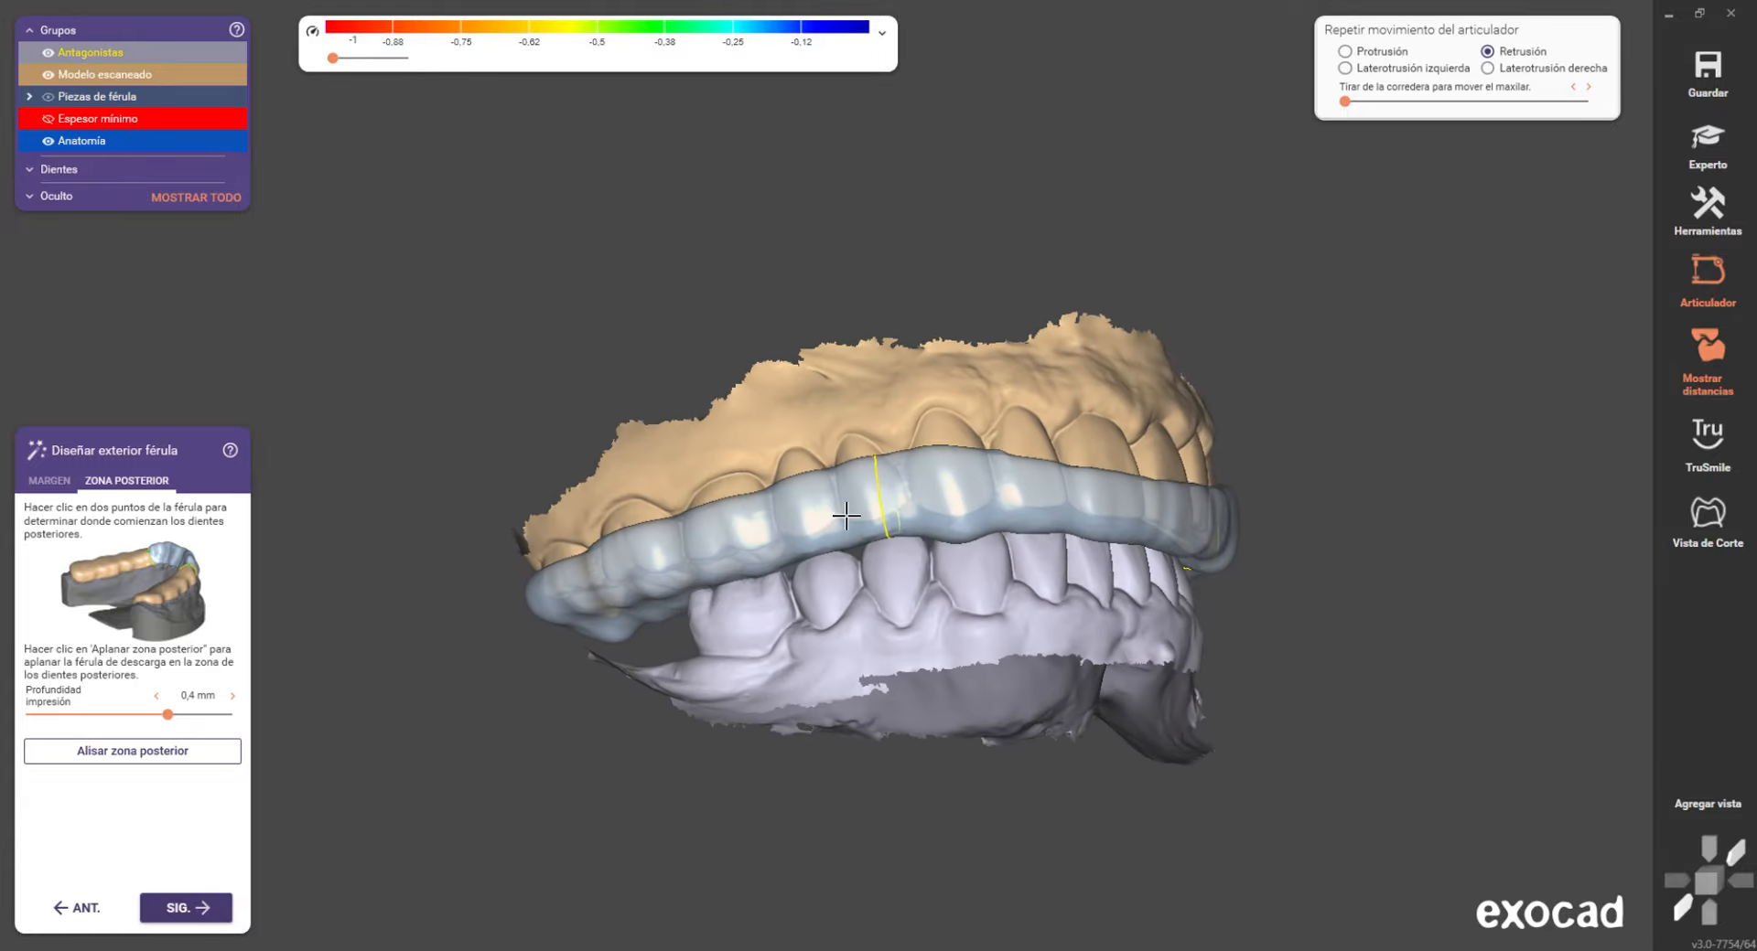
scroll(591, 674, up, 5)
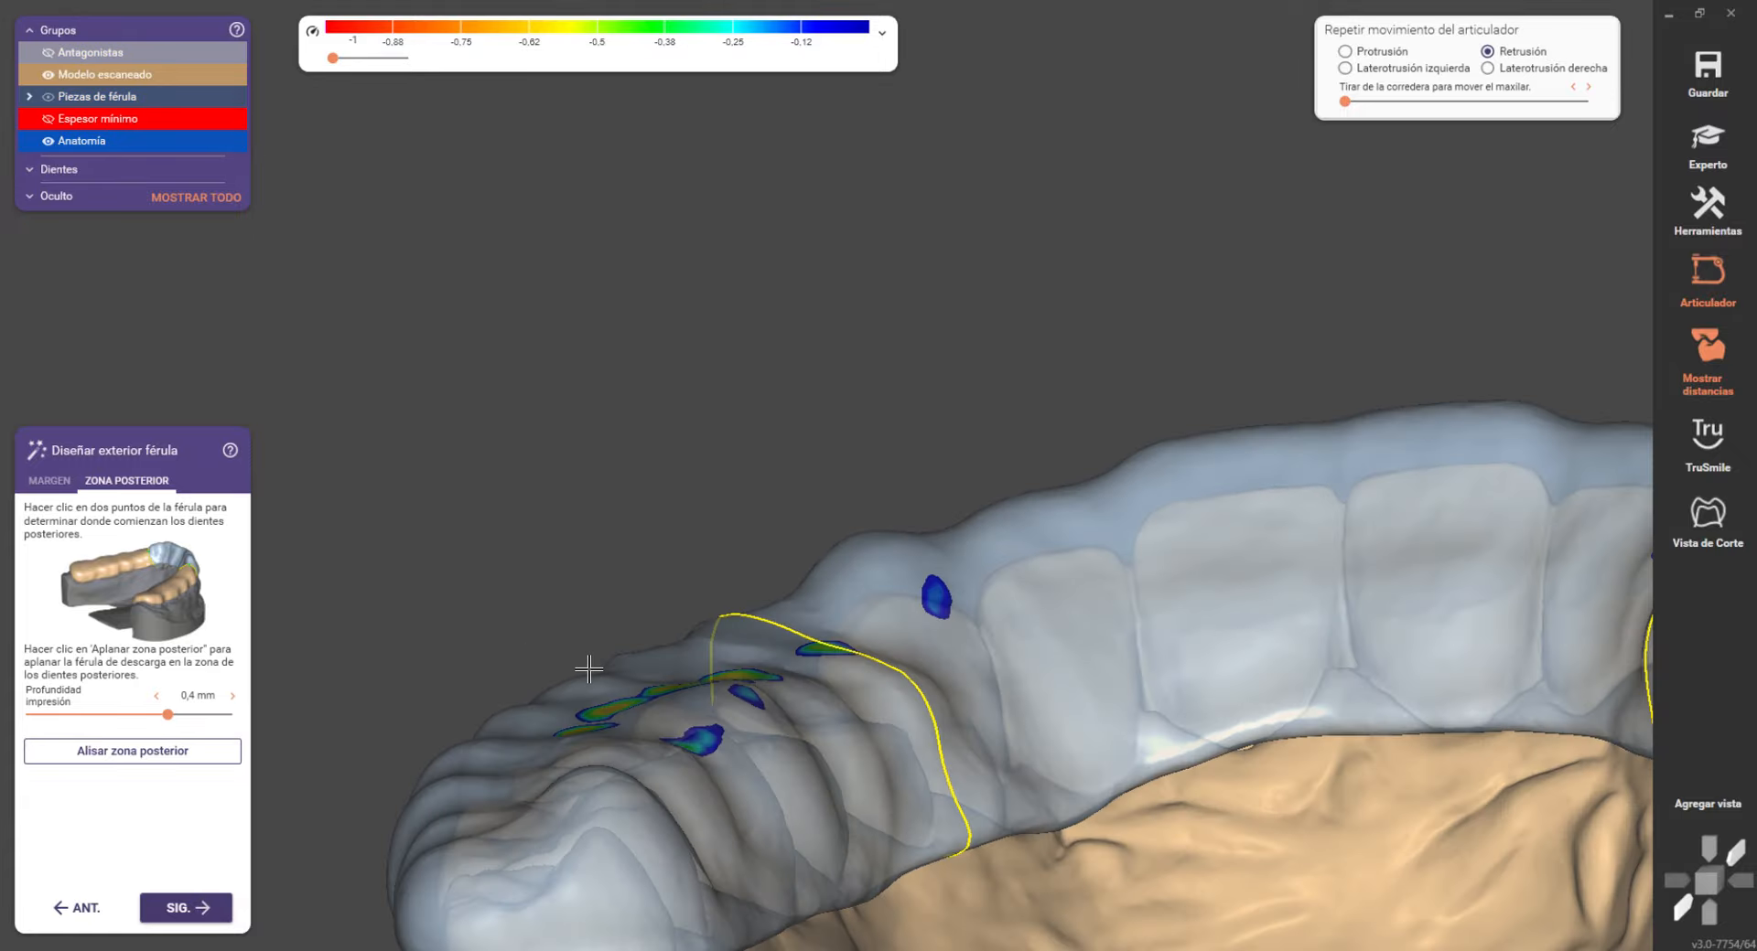
scroll(704, 631, down, 5)
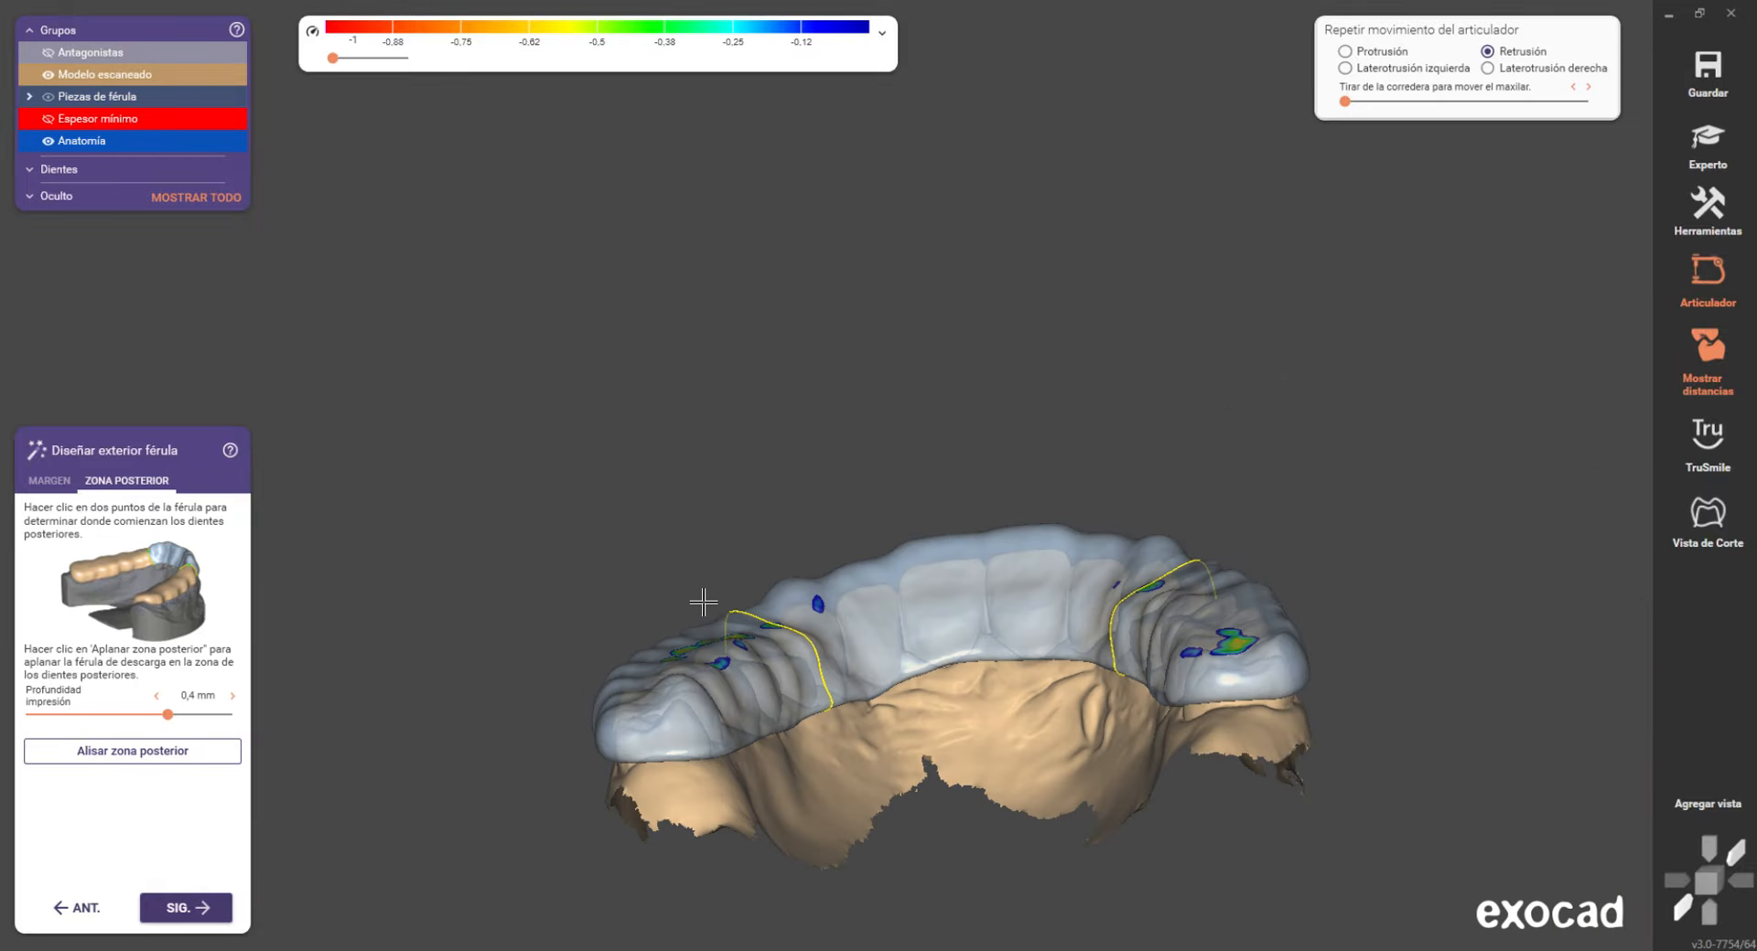
- Advance to exterior modelling and reshape the splint's front edge near the canine with the small-zone anatomy preset
click(220, 915)
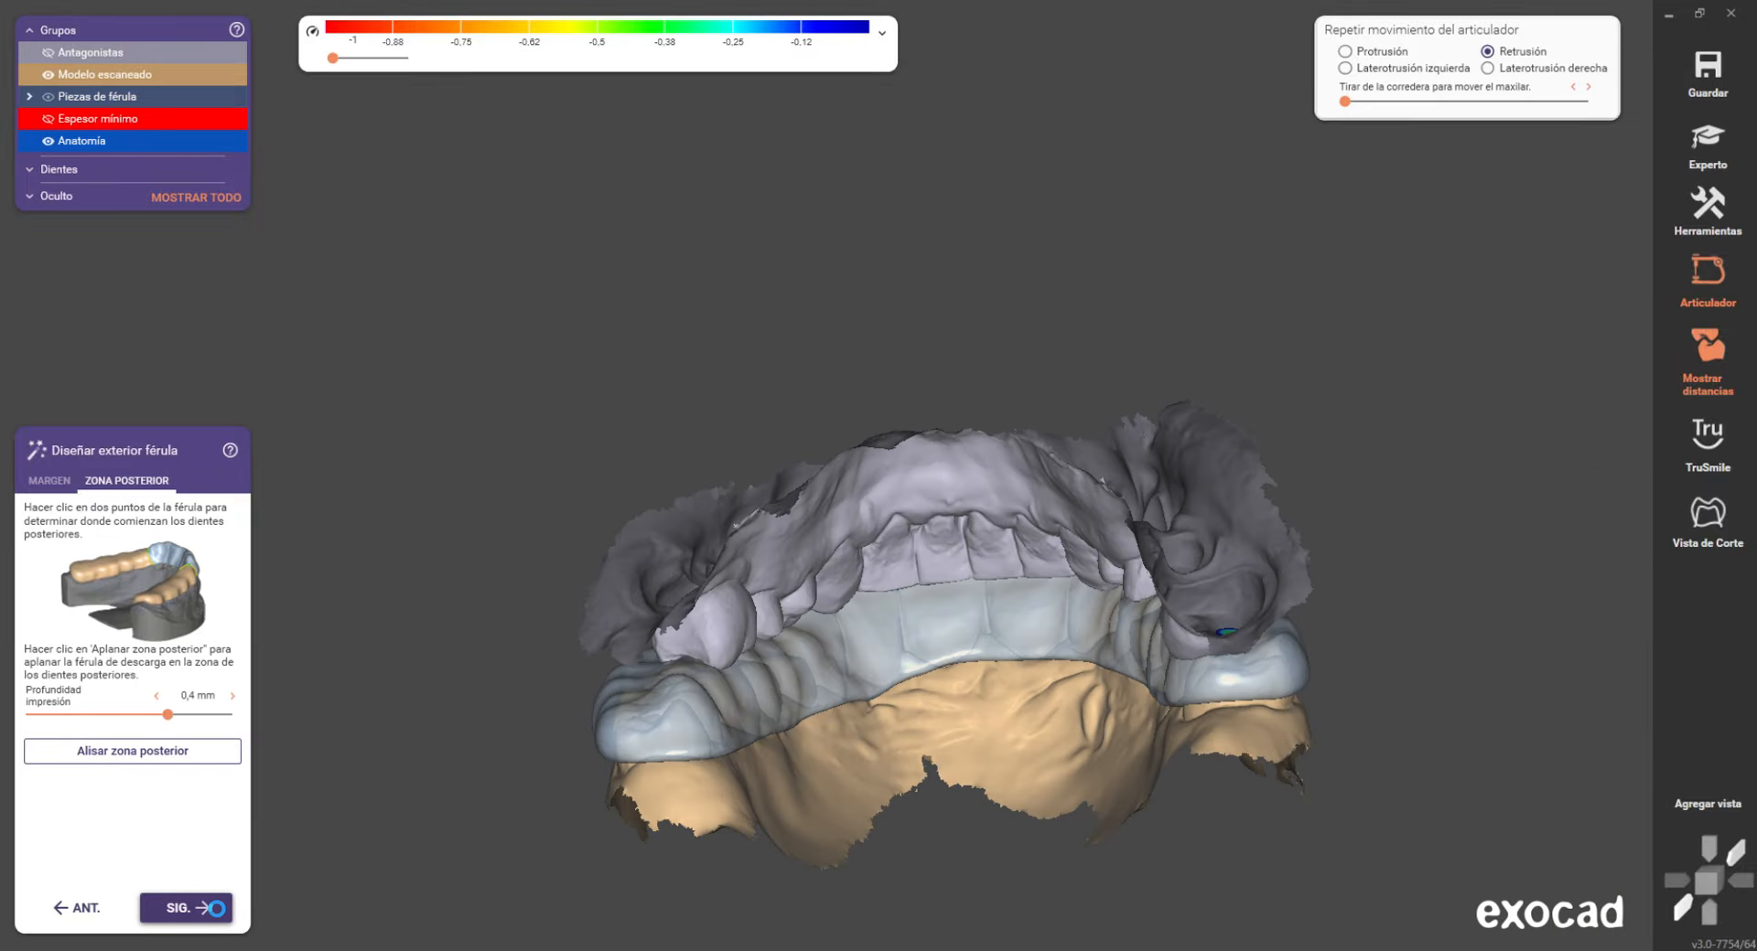
right_drag(884, 471, 894, 564)
scroll(860, 572, up, 6)
click(73, 488)
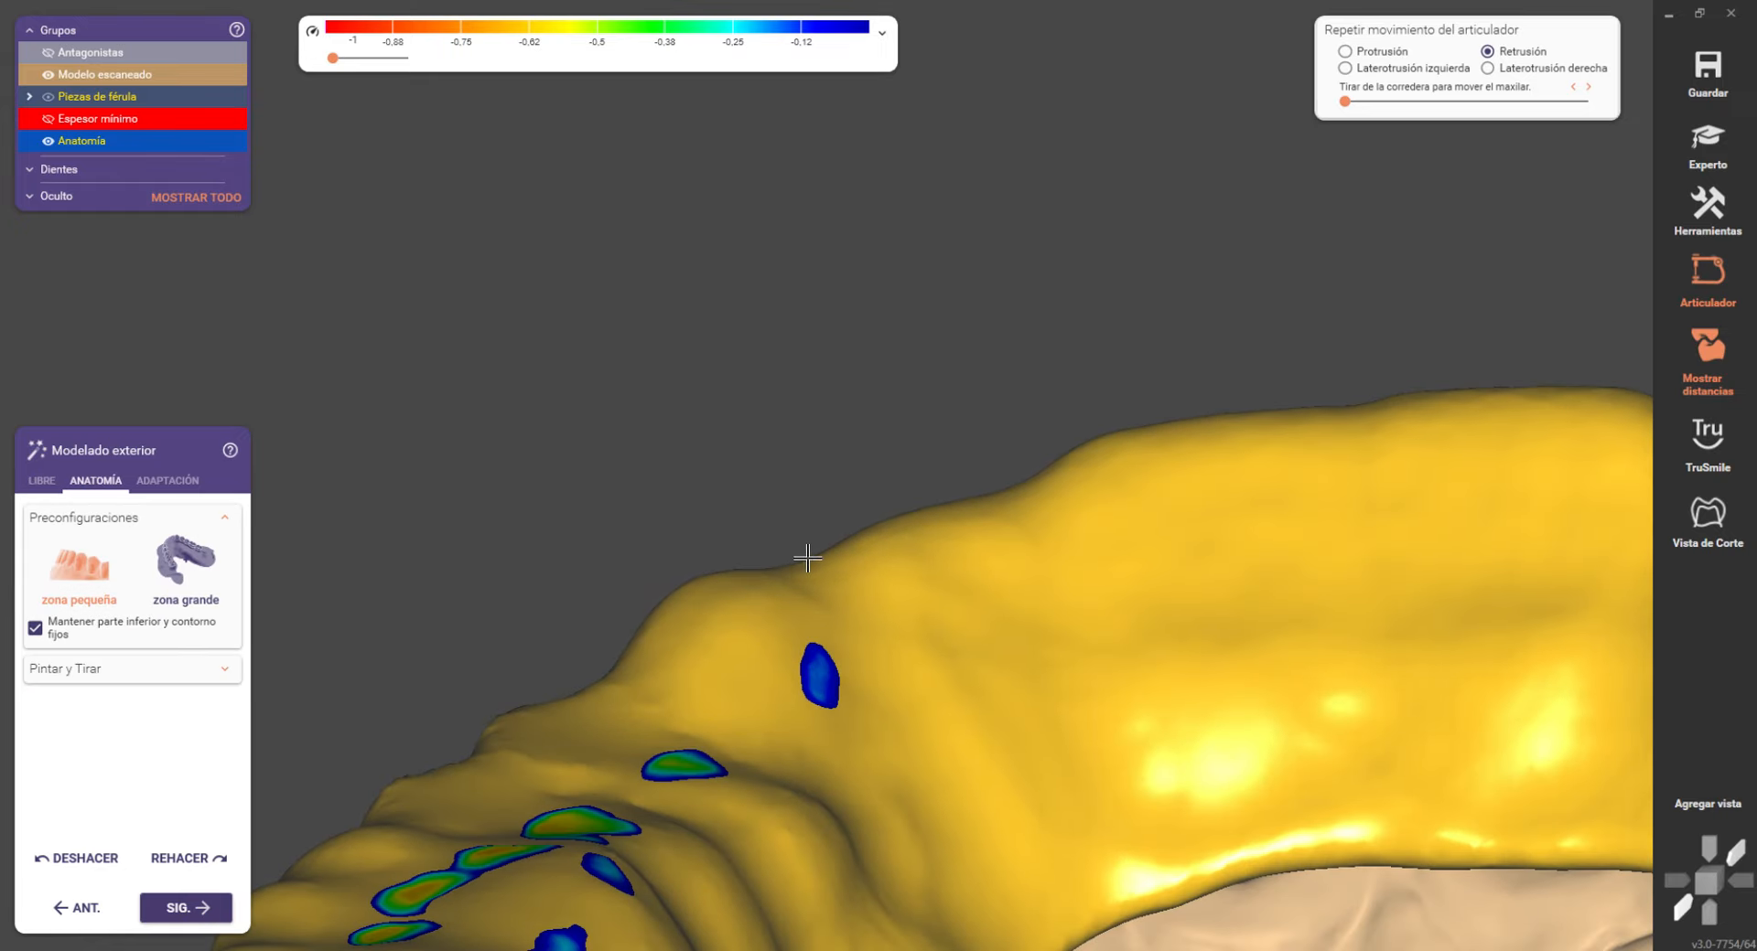
drag(942, 520, 927, 516)
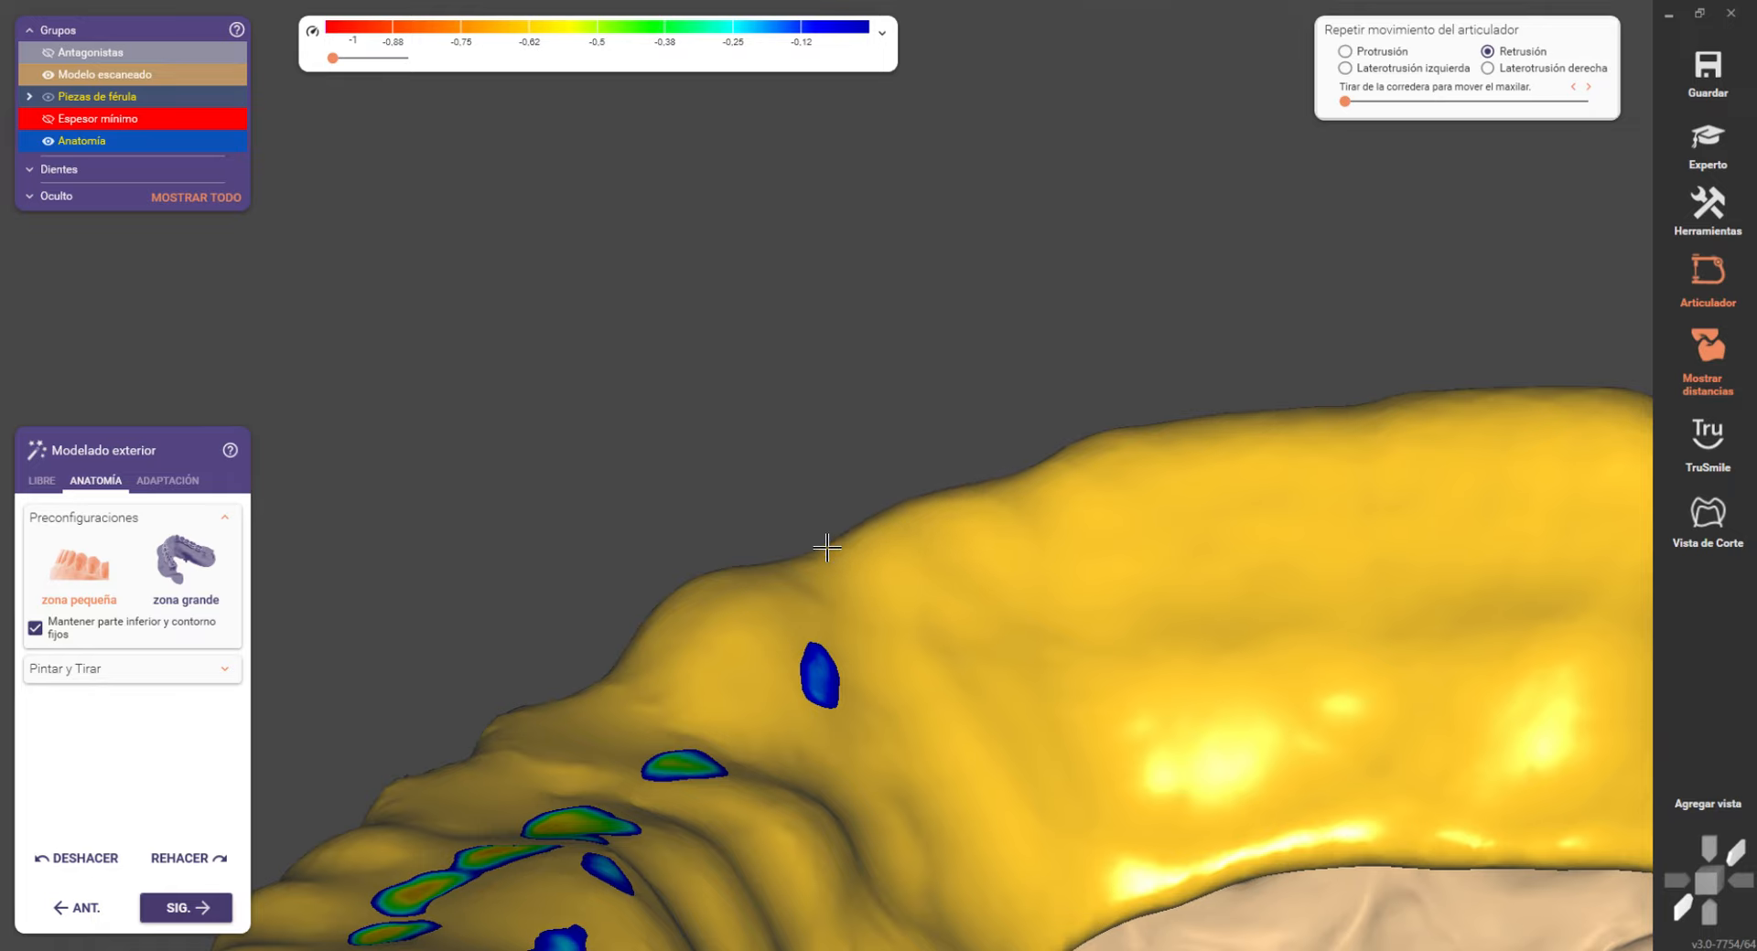
drag(824, 547, 789, 538)
drag(1049, 492, 1019, 476)
right_drag(1059, 455, 1161, 439)
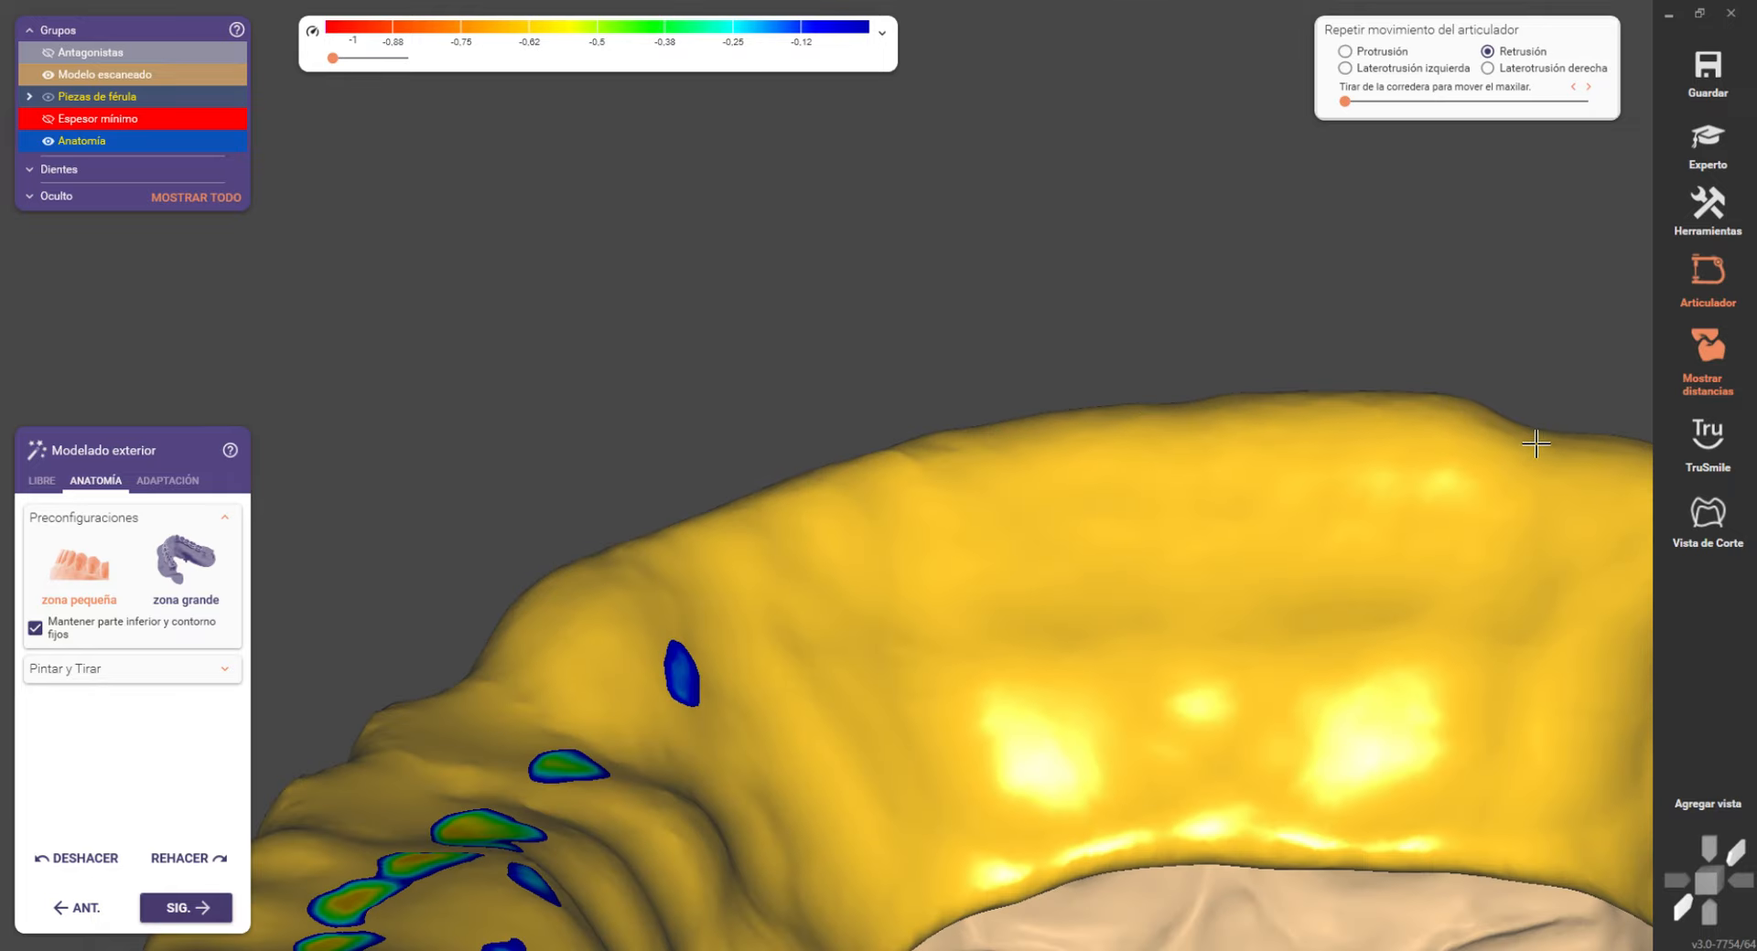
right_drag(1483, 431, 1102, 393)
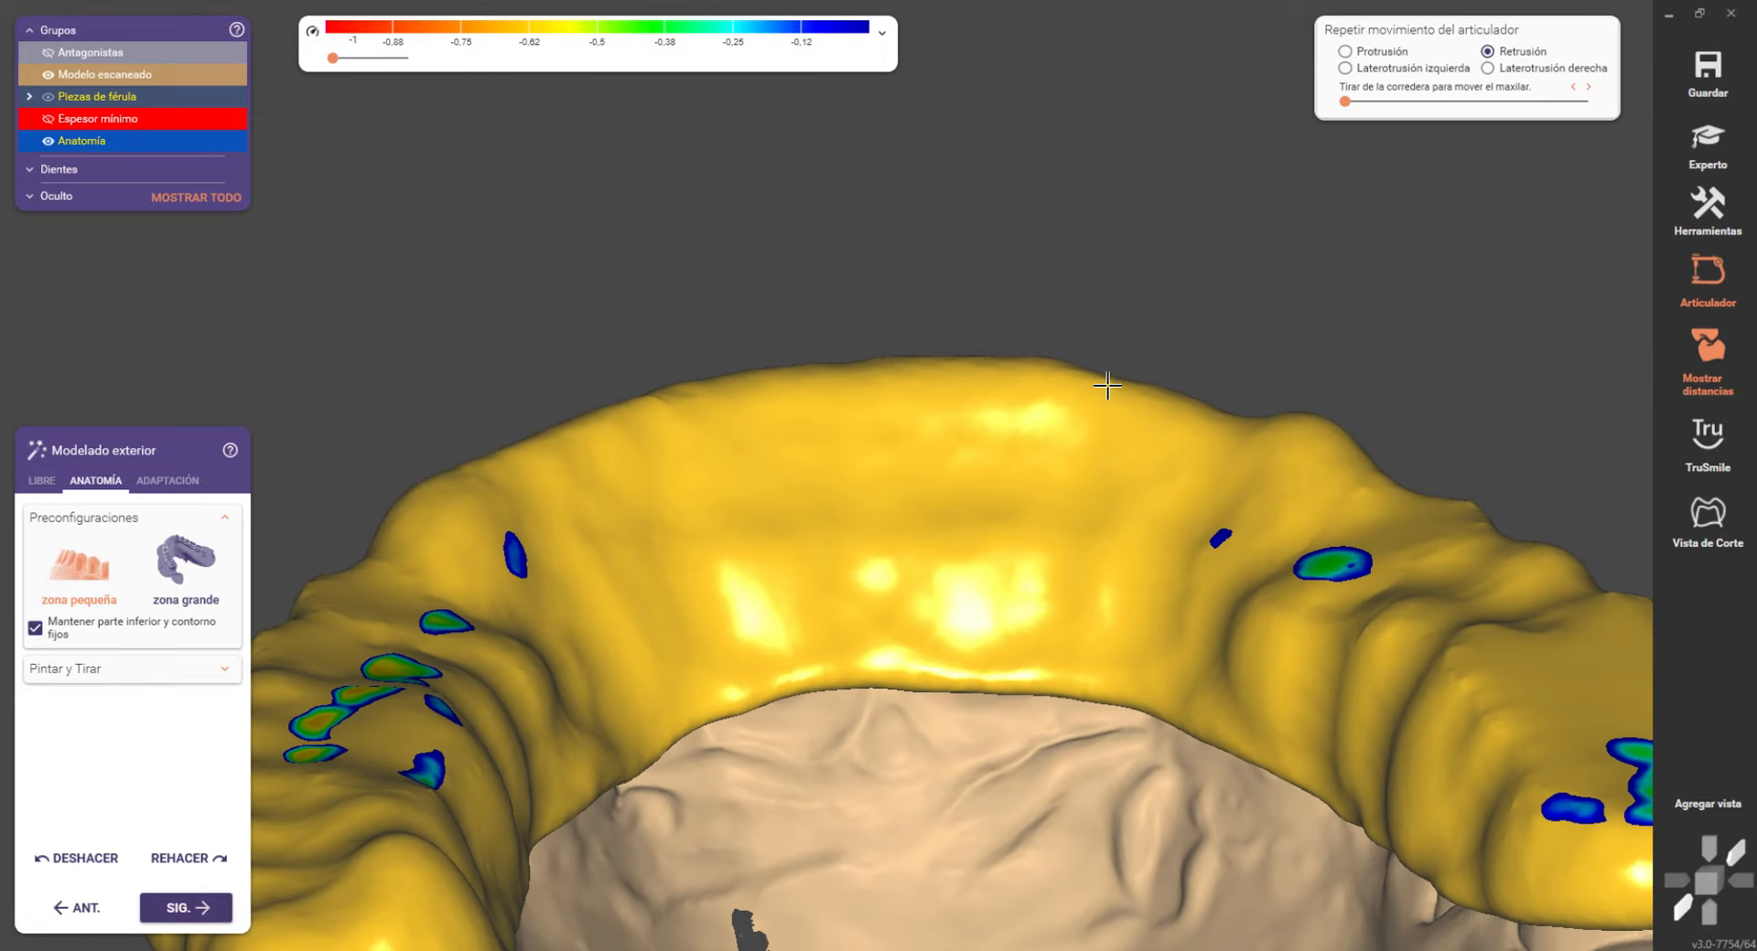
- Switch to free add/remove modelling at maximum brush size and intensity and build up the anterior biting surface behind the incisors
click(41, 480)
right_drag(631, 585, 596, 408)
shift+scroll(650, 228, up, 5)
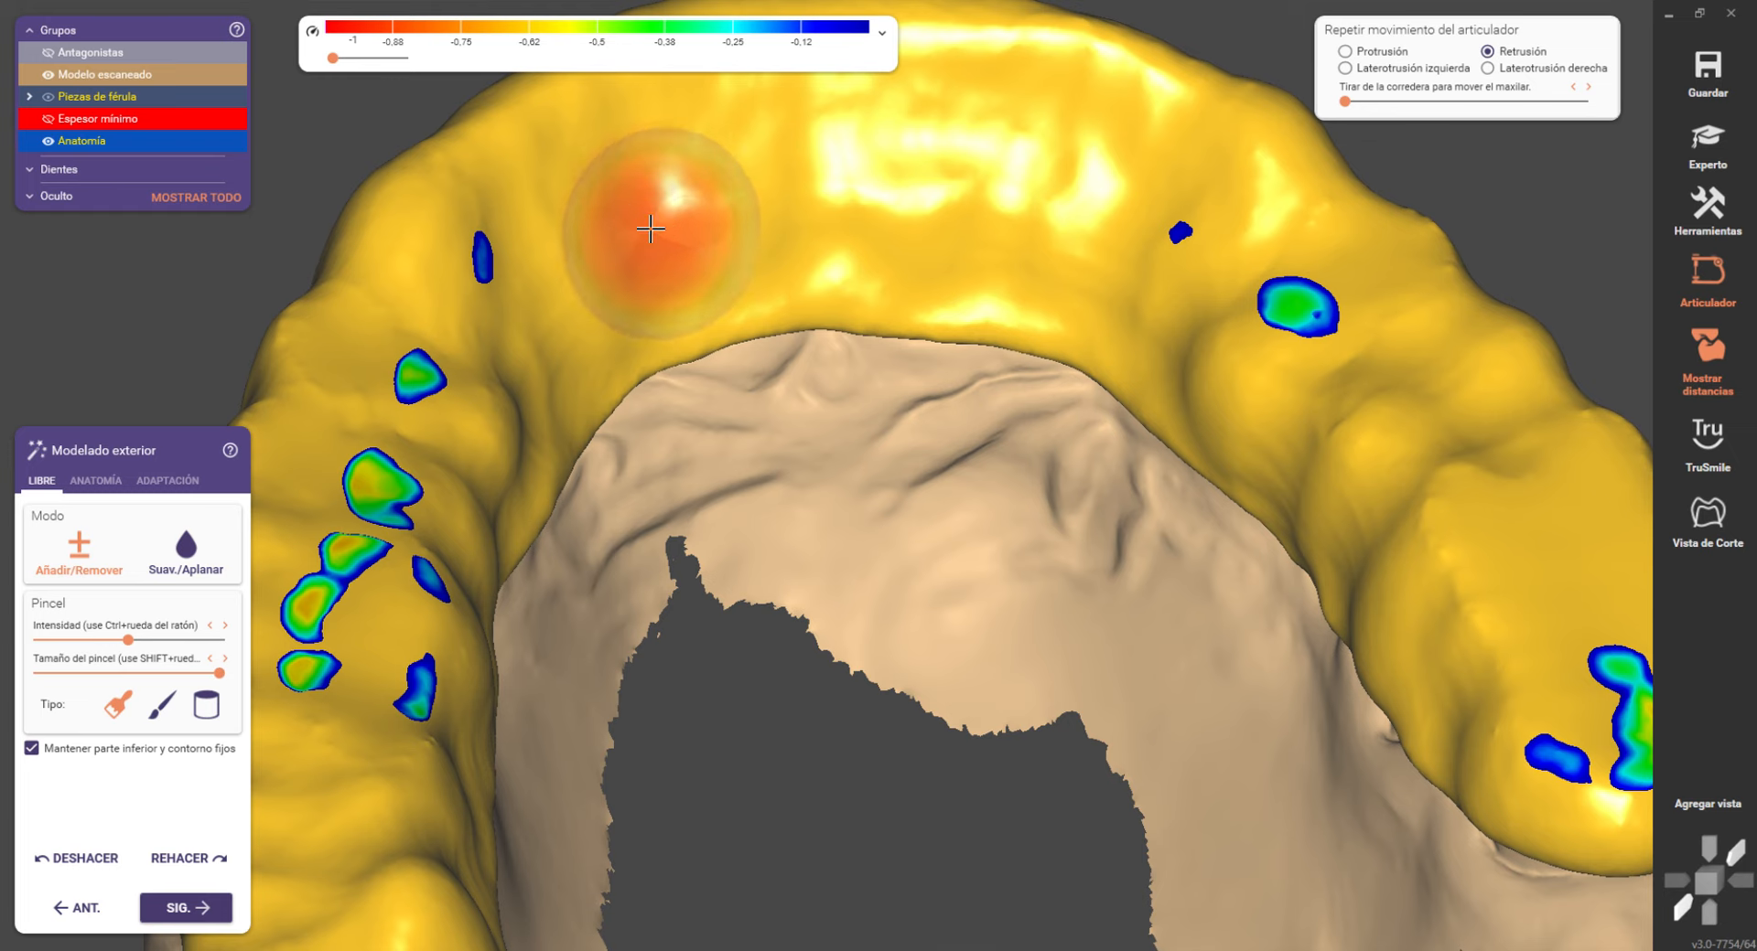
scroll(650, 229, up, 3)
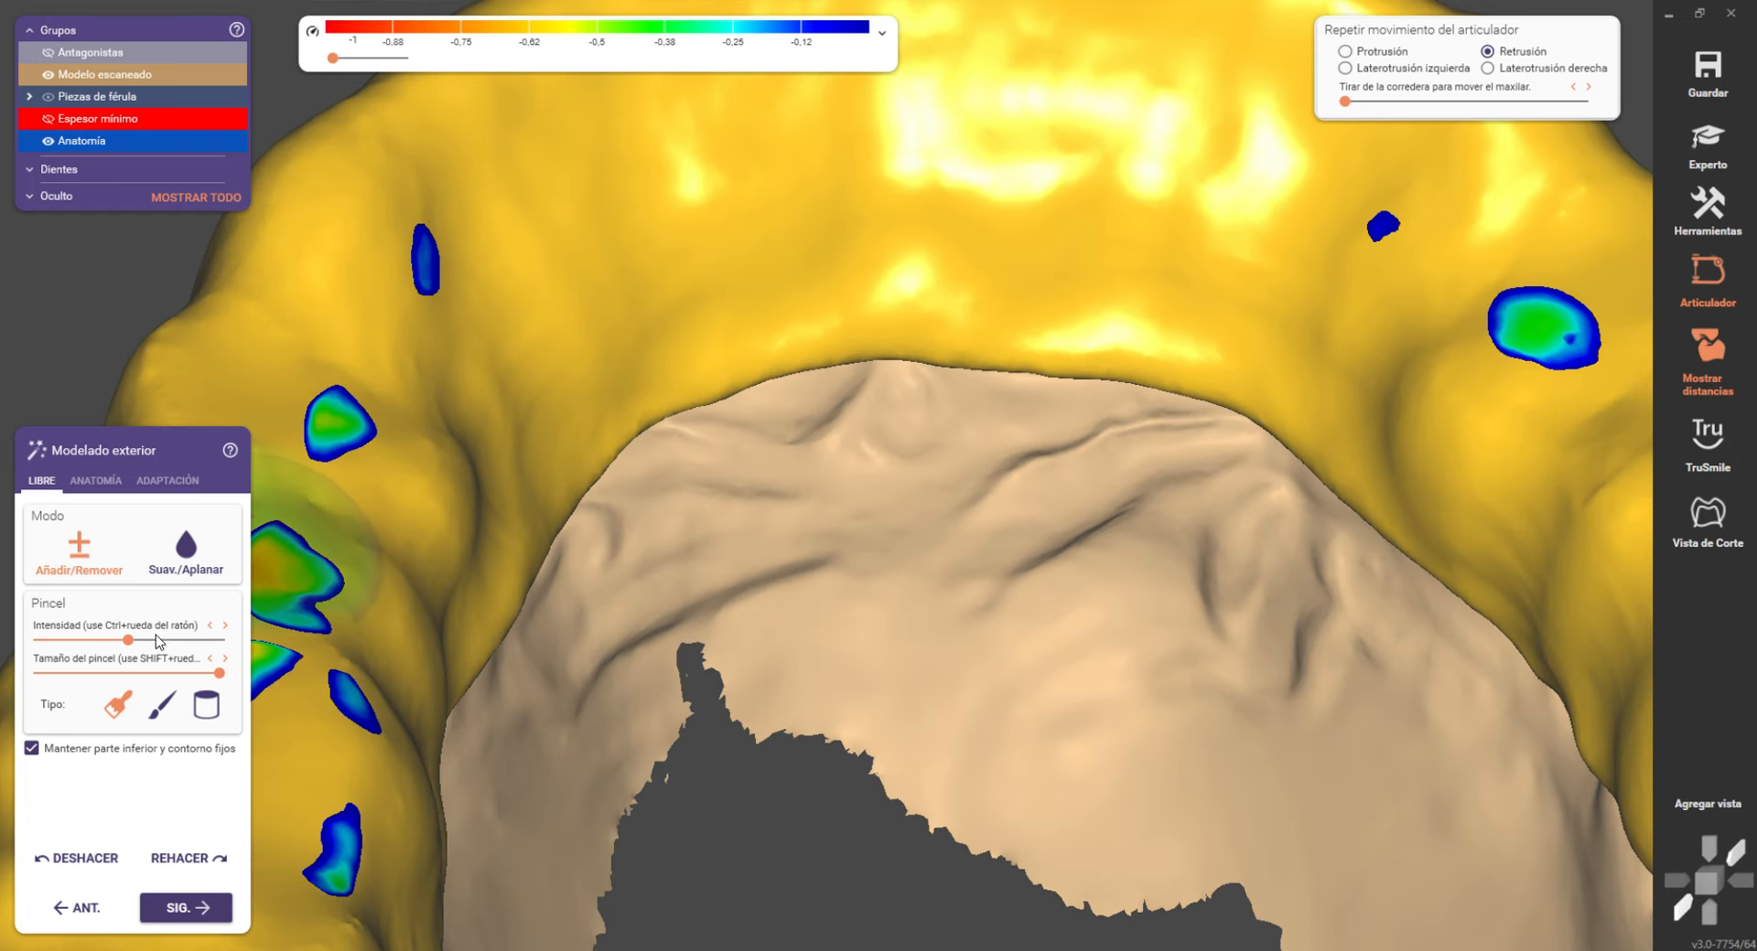
drag(128, 640, 219, 640)
mouse_move(580, 286)
mouse_down()
mouse_move(643, 220)
mouse_move(800, 182)
mouse_move(1211, 145)
mouse_move(942, 118)
mouse_move(670, 180)
mouse_move(476, 374)
mouse_up()
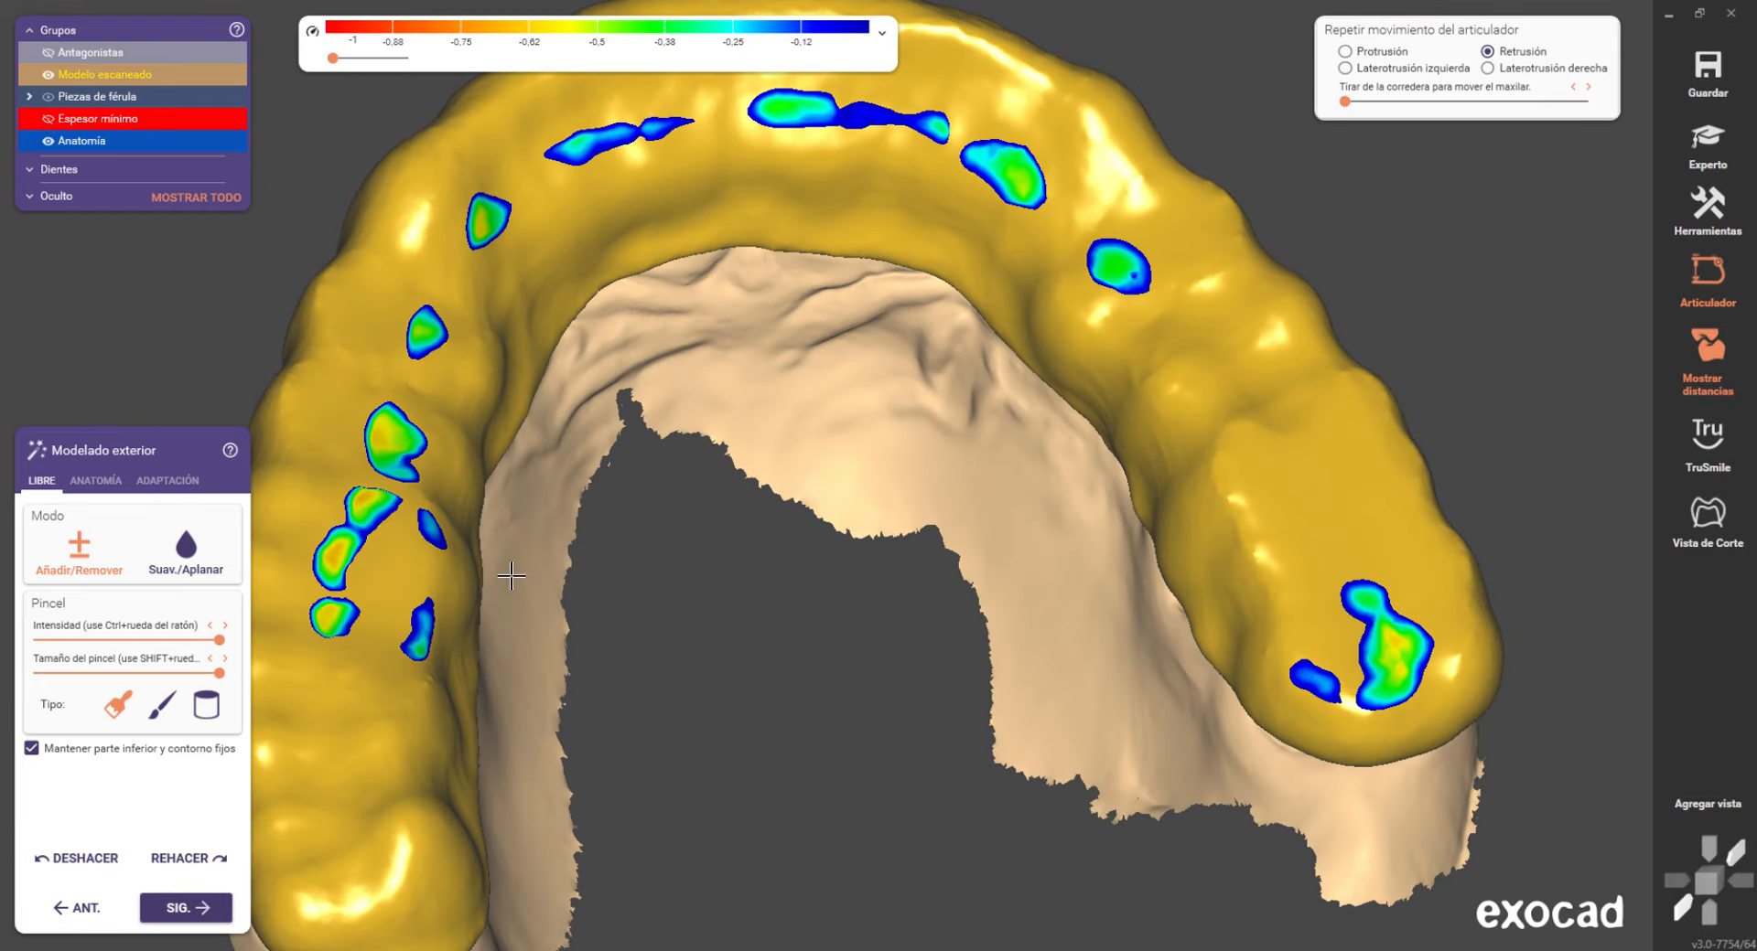
- Add material to the biting surface between the canine and the last molar, checking the gap against the antagonist
scroll(511, 575, down, 5)
right_drag(631, 623, 631, 620)
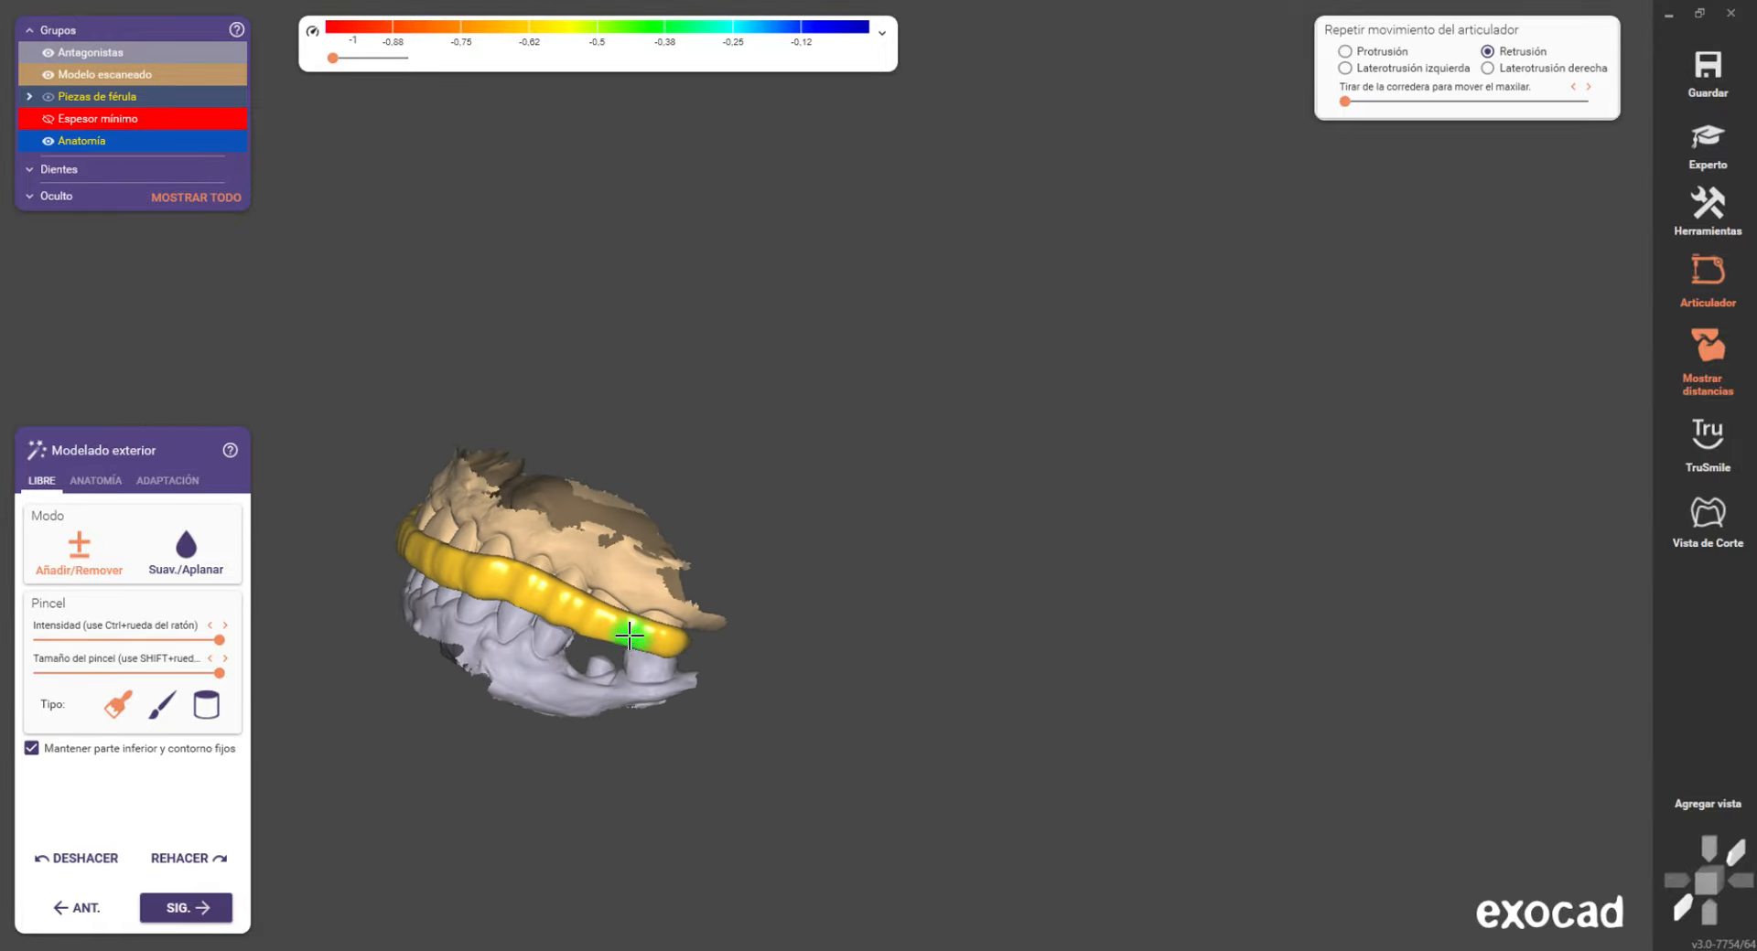
right_drag(627, 635, 627, 635)
scroll(603, 525, up, 5)
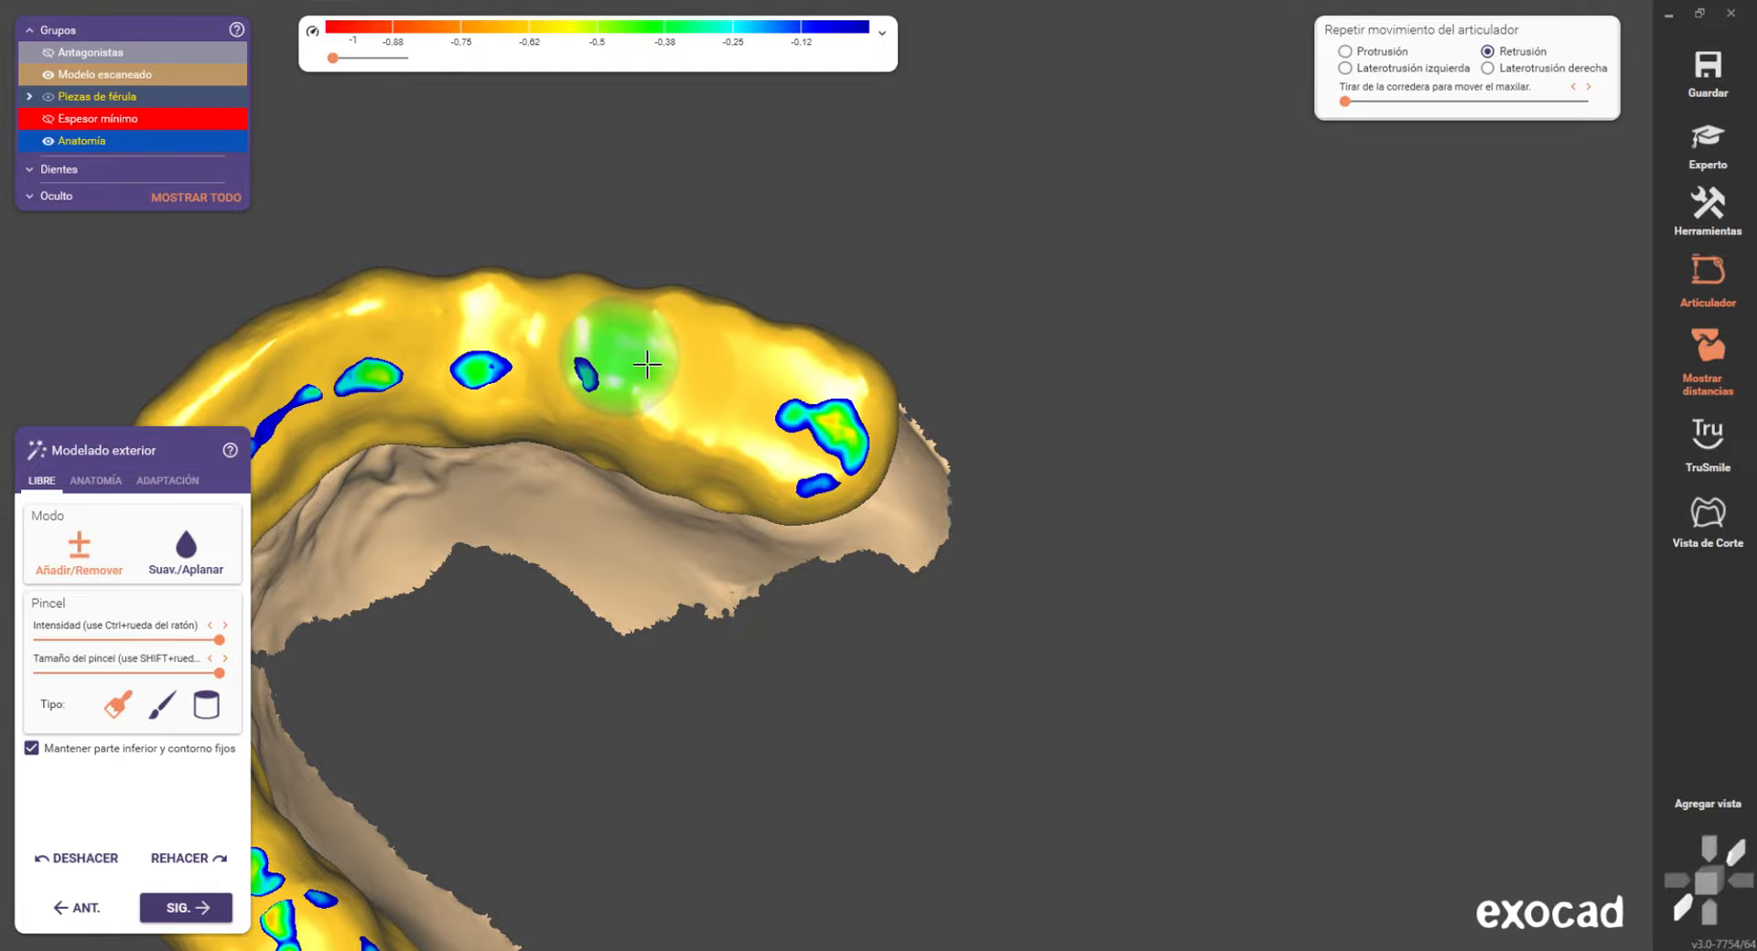
scroll(759, 529, down, 5)
right_drag(755, 517, 756, 525)
scroll(757, 525, up, 4)
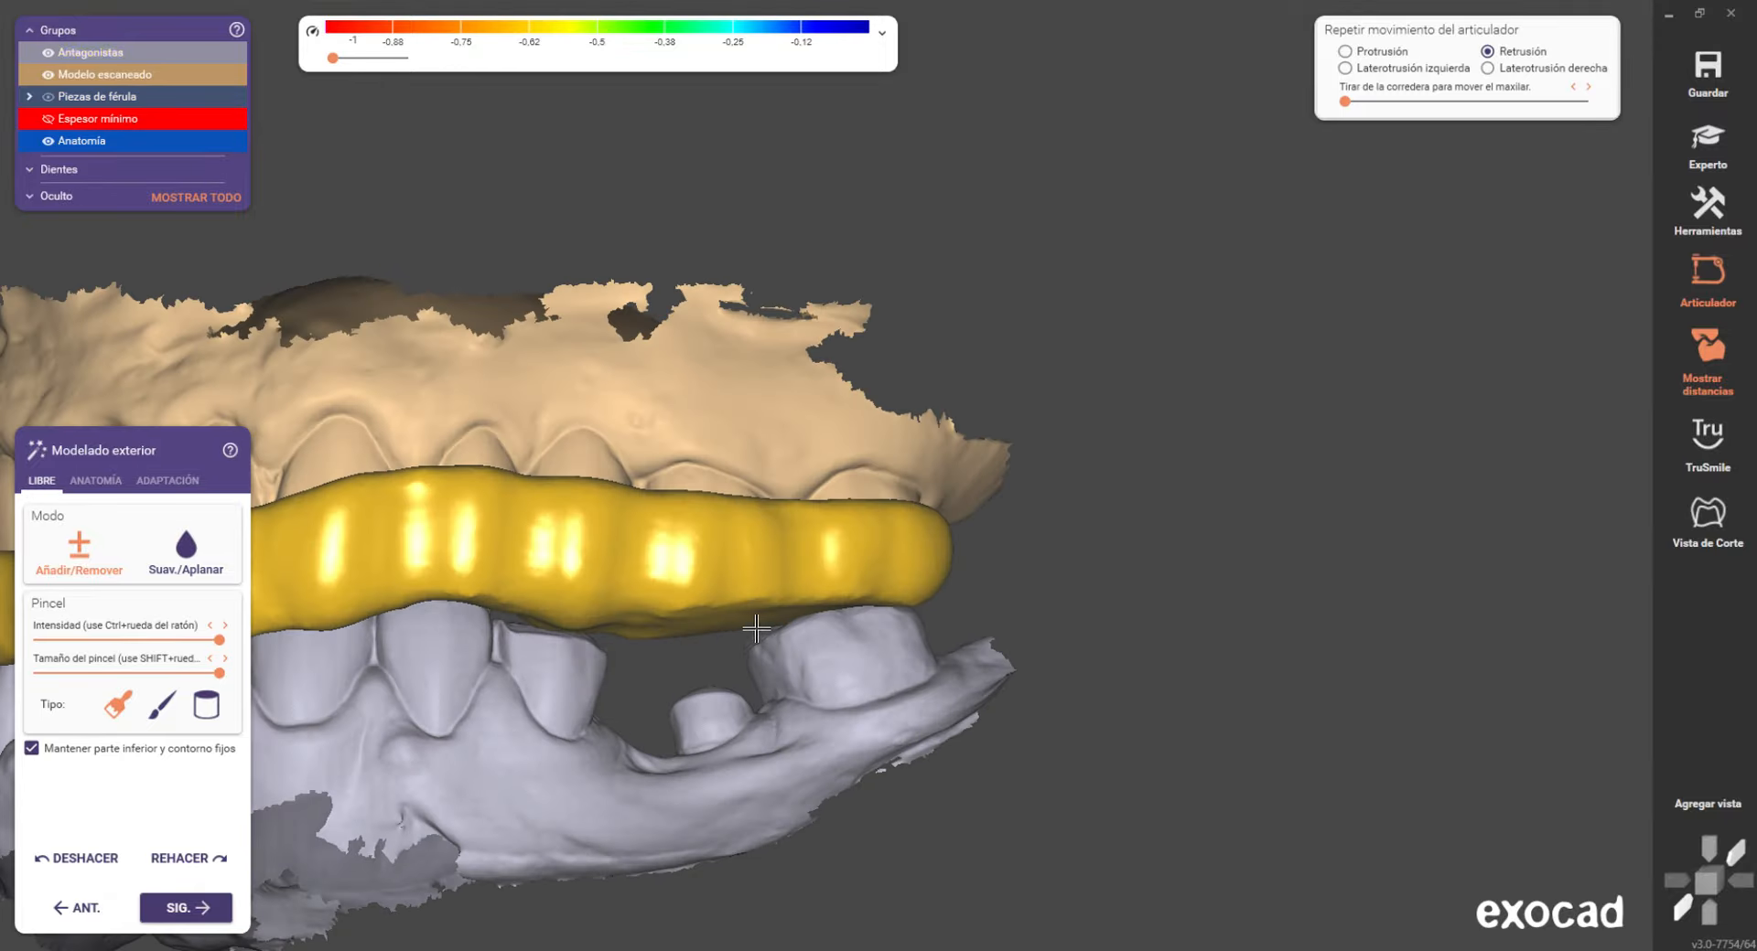
right_drag(576, 628, 580, 514)
scroll(581, 514, up, 4)
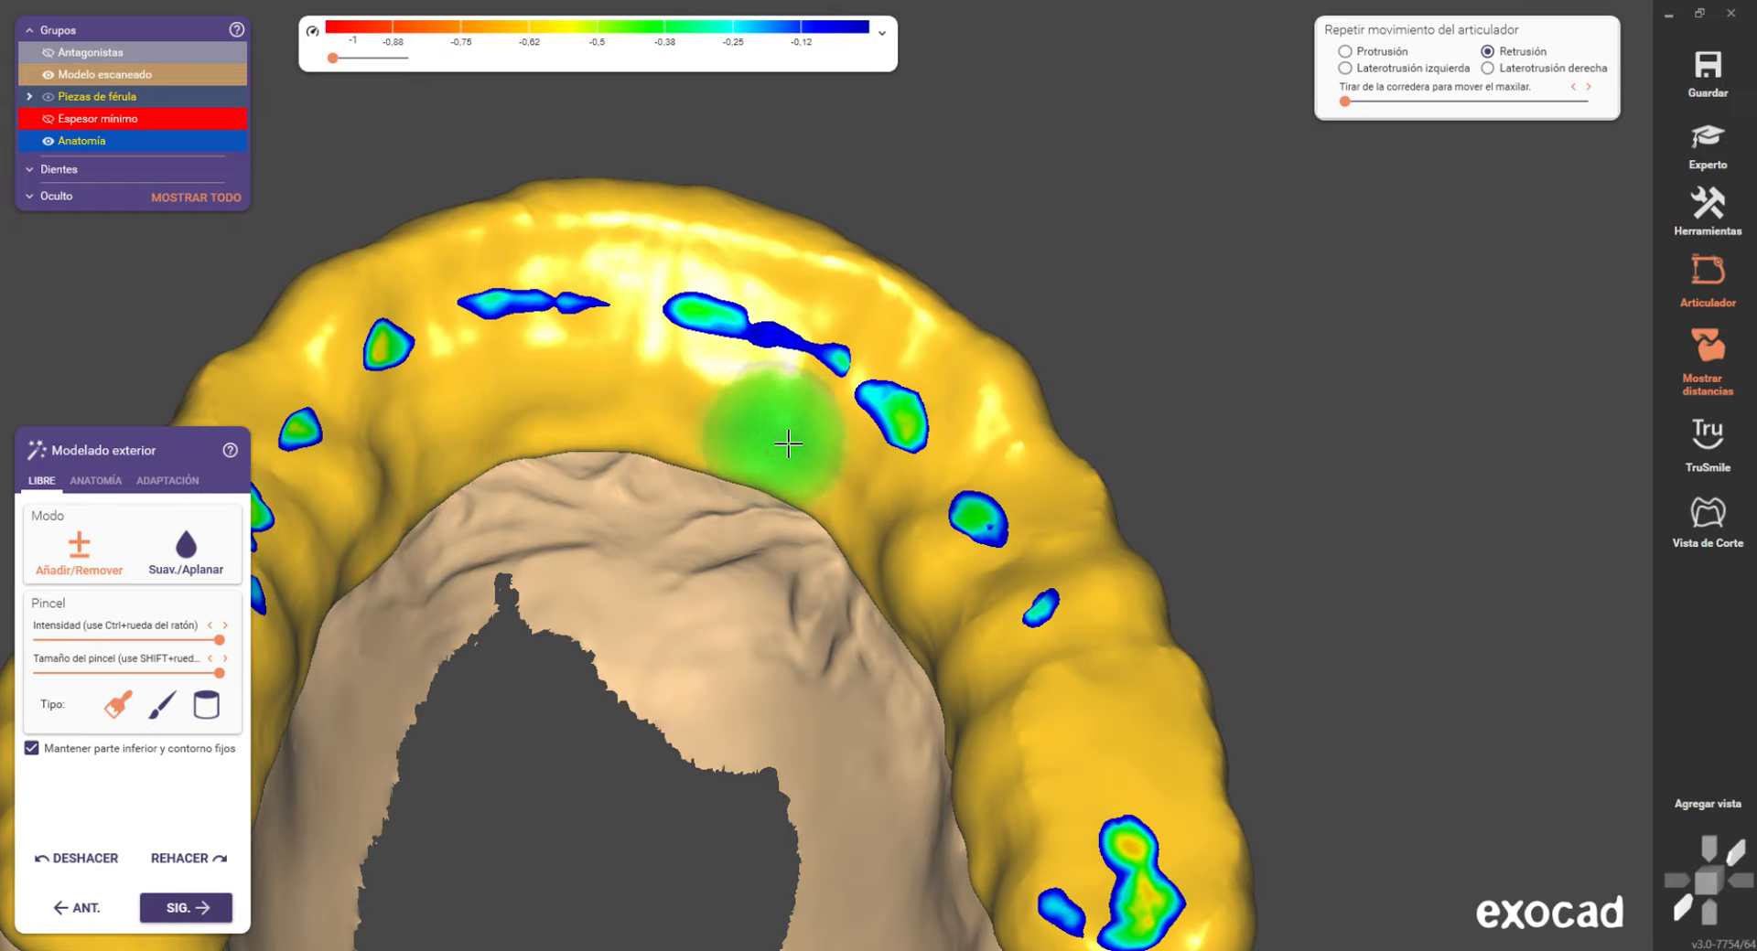
- Smooth the splint's biting surface and edges around the whole arch with the smooth/flatten brush at maximum size and intensity
scroll(404, 482, down, 3)
right_drag(403, 482, 515, 546)
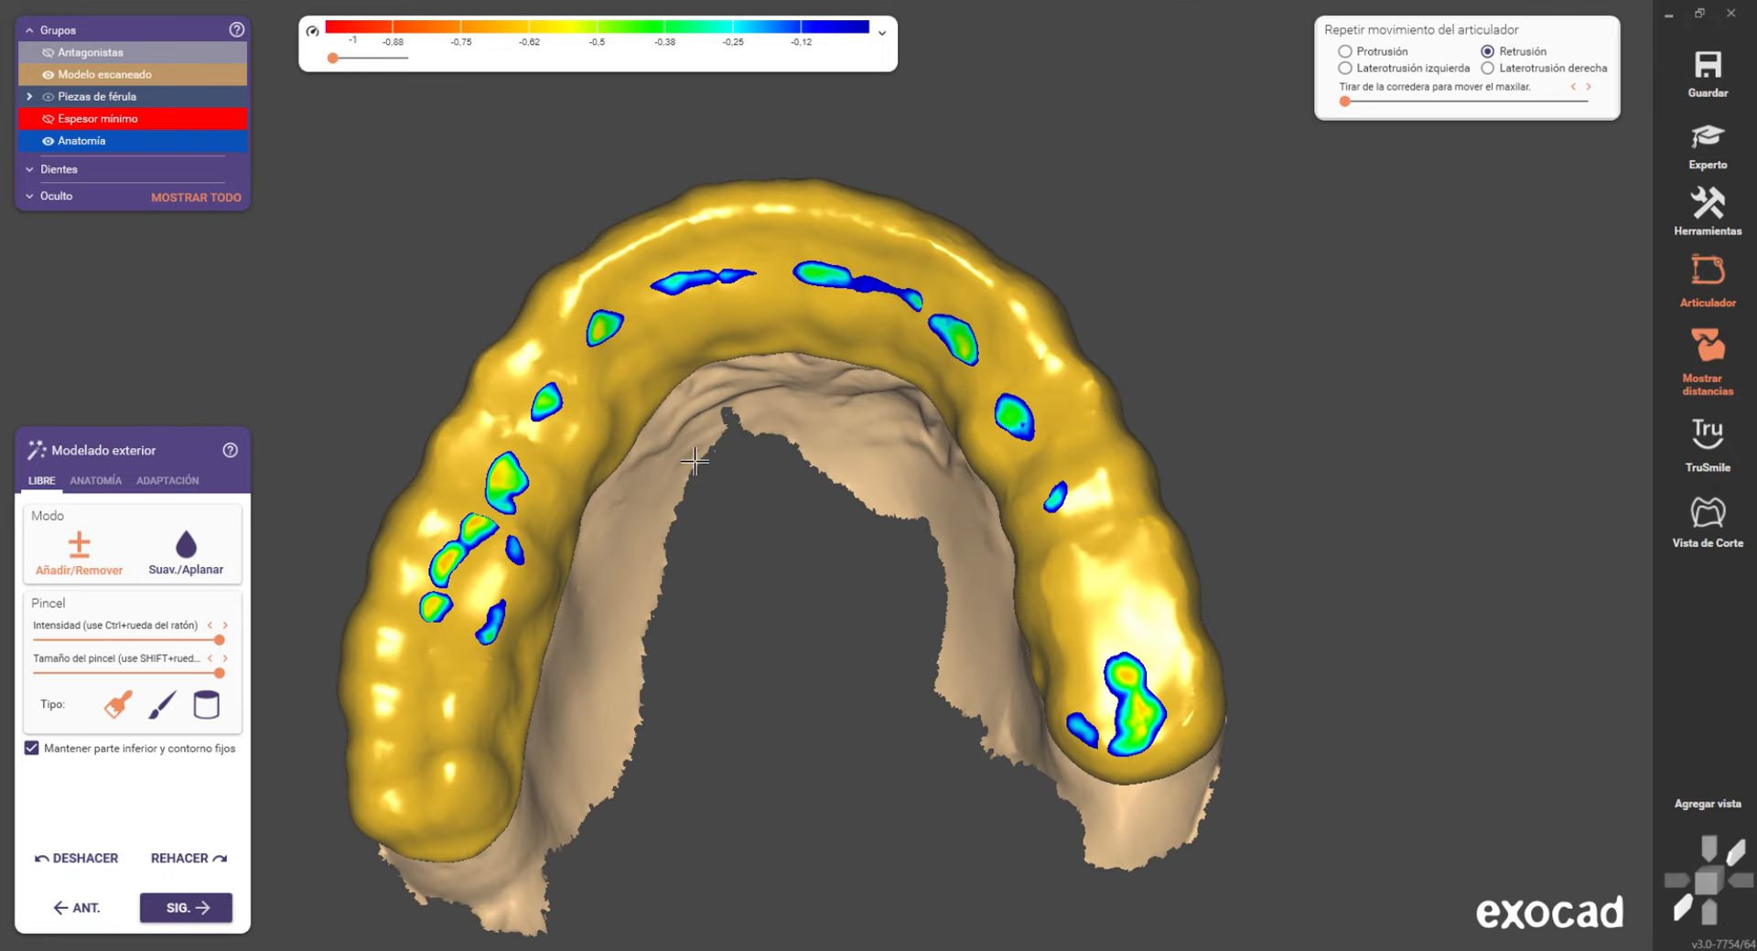
scroll(515, 546, up, 3)
scroll(396, 851, down, 3)
middle_drag(396, 851, 512, 636)
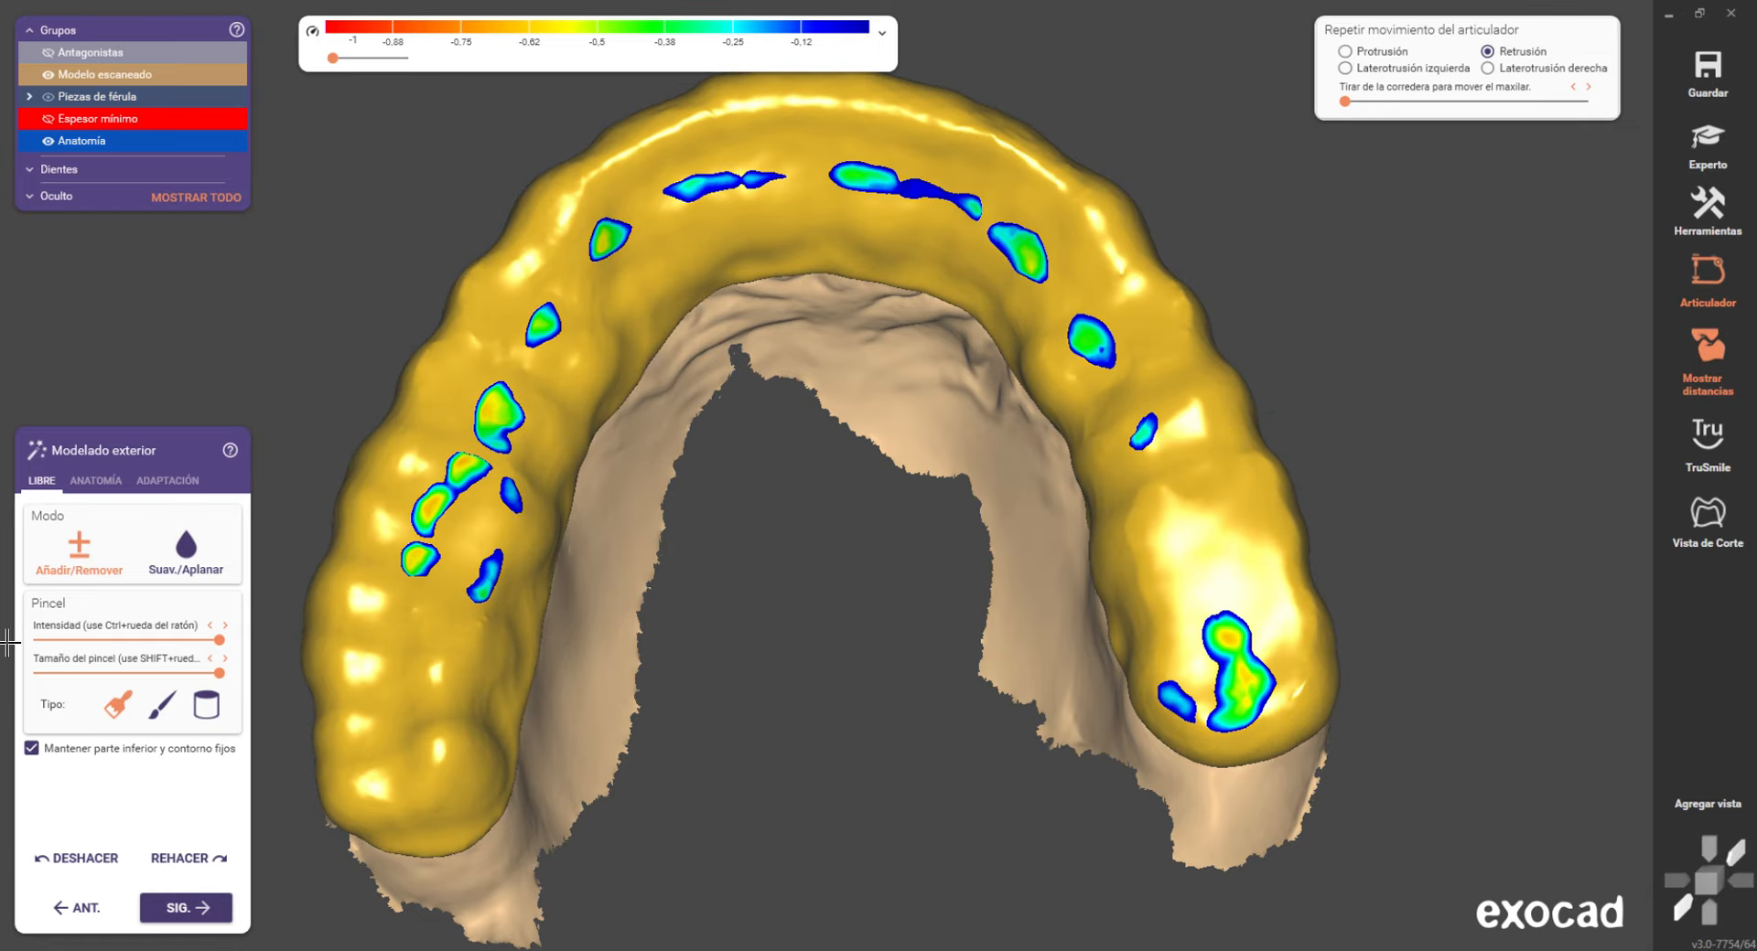
scroll(485, 638, up, 5)
scroll(503, 668, down, 5)
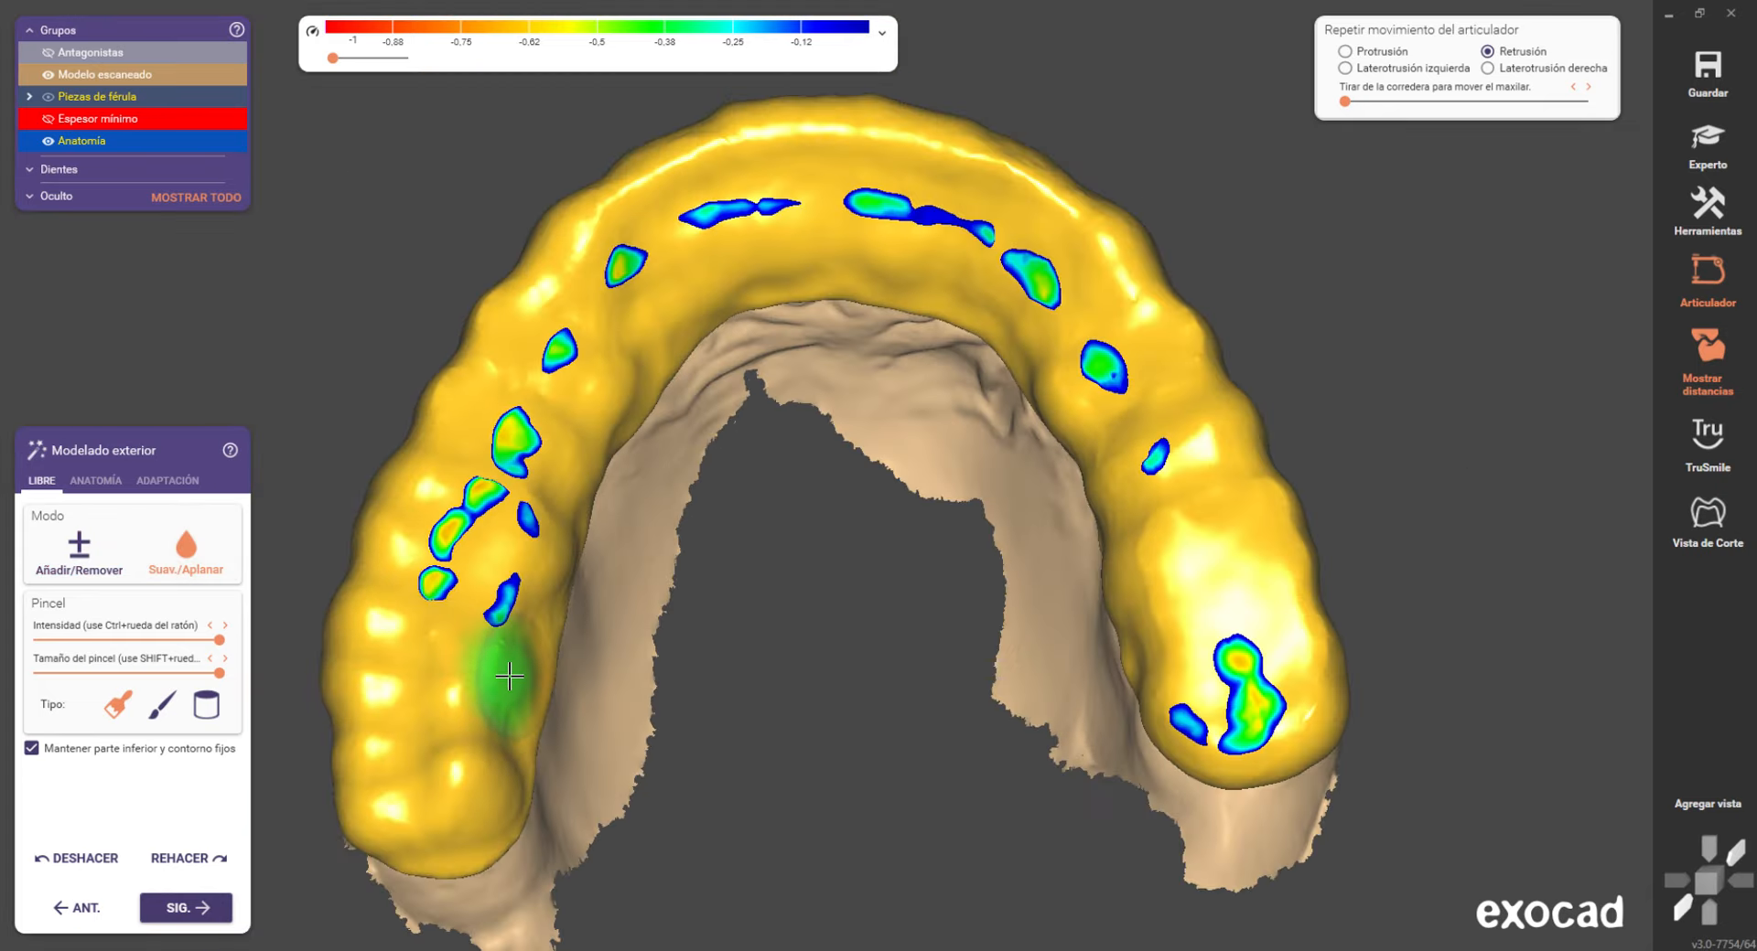
mouse_move(520, 773)
mouse_down()
mouse_move(573, 459)
mouse_move(462, 855)
mouse_move(490, 851)
mouse_move(331, 847)
mouse_move(321, 702)
mouse_move(392, 719)
mouse_move(338, 799)
mouse_move(430, 391)
mouse_move(355, 660)
mouse_move(494, 396)
mouse_move(452, 719)
mouse_move(553, 531)
mouse_move(527, 462)
mouse_move(590, 250)
mouse_move(500, 454)
mouse_move(609, 439)
mouse_up()
mouse_move(638, 372)
mouse_down()
mouse_move(929, 281)
mouse_move(1070, 421)
mouse_move(1157, 677)
mouse_up()
mouse_move(1107, 561)
mouse_down()
mouse_move(1275, 723)
mouse_move(1188, 698)
mouse_move(1254, 509)
mouse_move(1173, 517)
mouse_move(1254, 698)
mouse_move(1180, 360)
mouse_move(823, 150)
mouse_move(533, 388)
mouse_up()
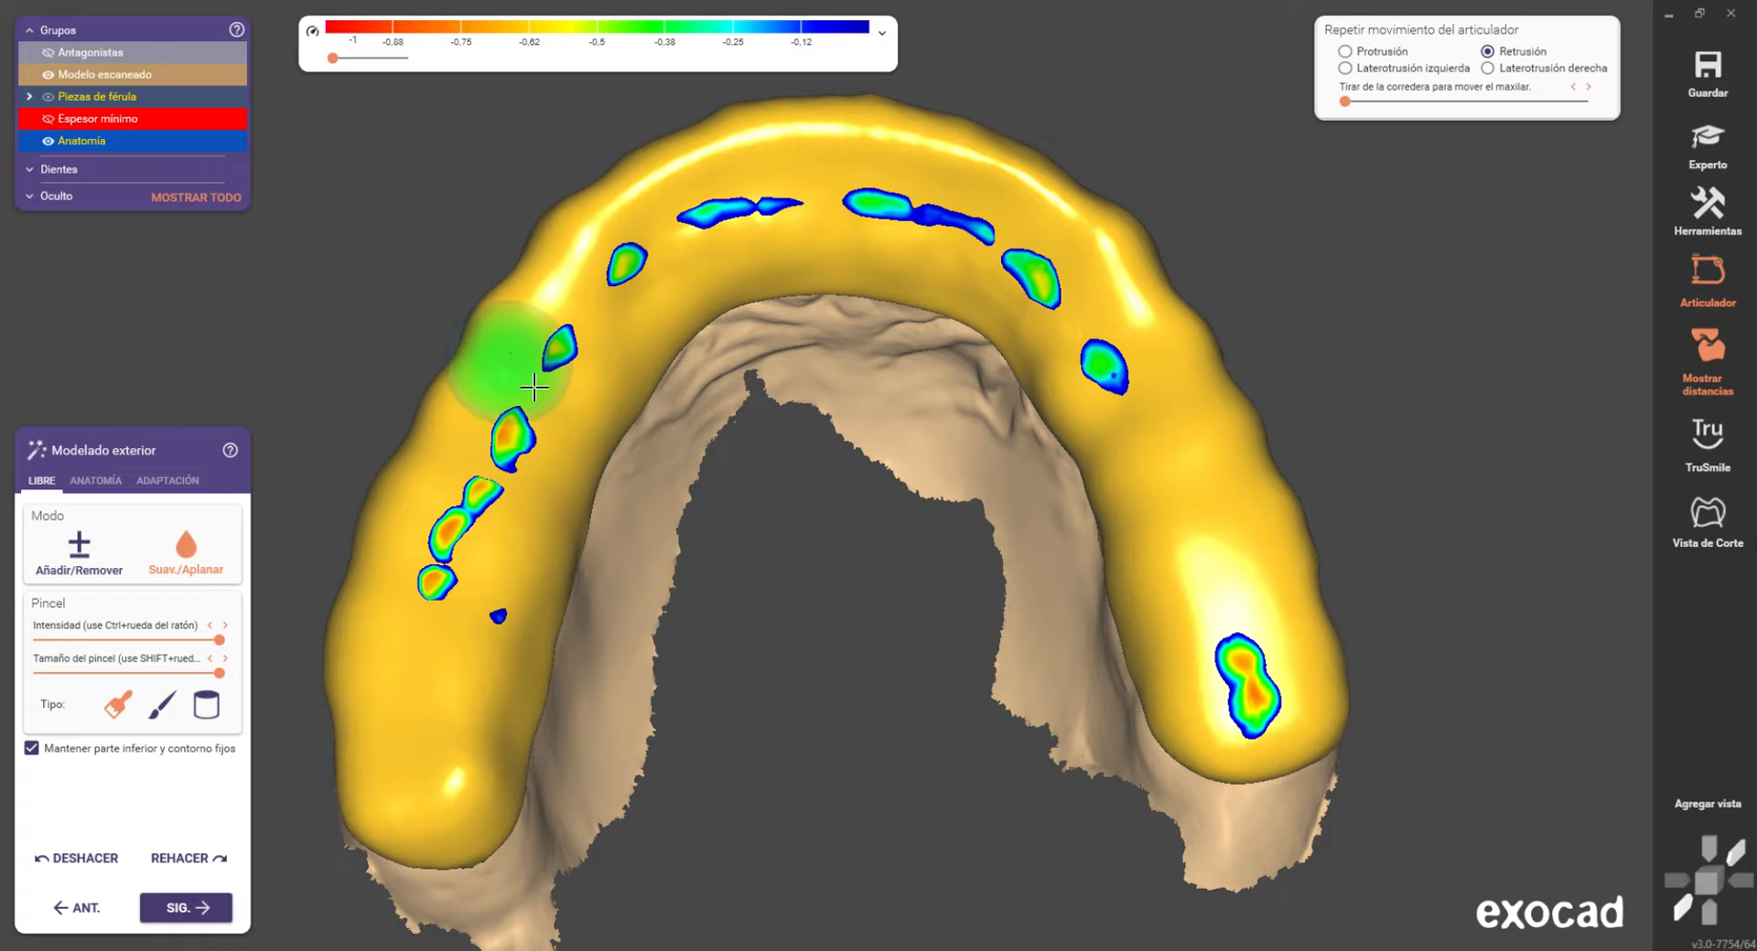
- Smooth the splint's outer face along the front and sides of the arch
right_drag(533, 388, 805, 540)
scroll(640, 612, down, 4)
middle_drag(748, 587, 761, 411)
right_drag(761, 412, 764, 381)
scroll(759, 375, up, 4)
drag(455, 584, 570, 227)
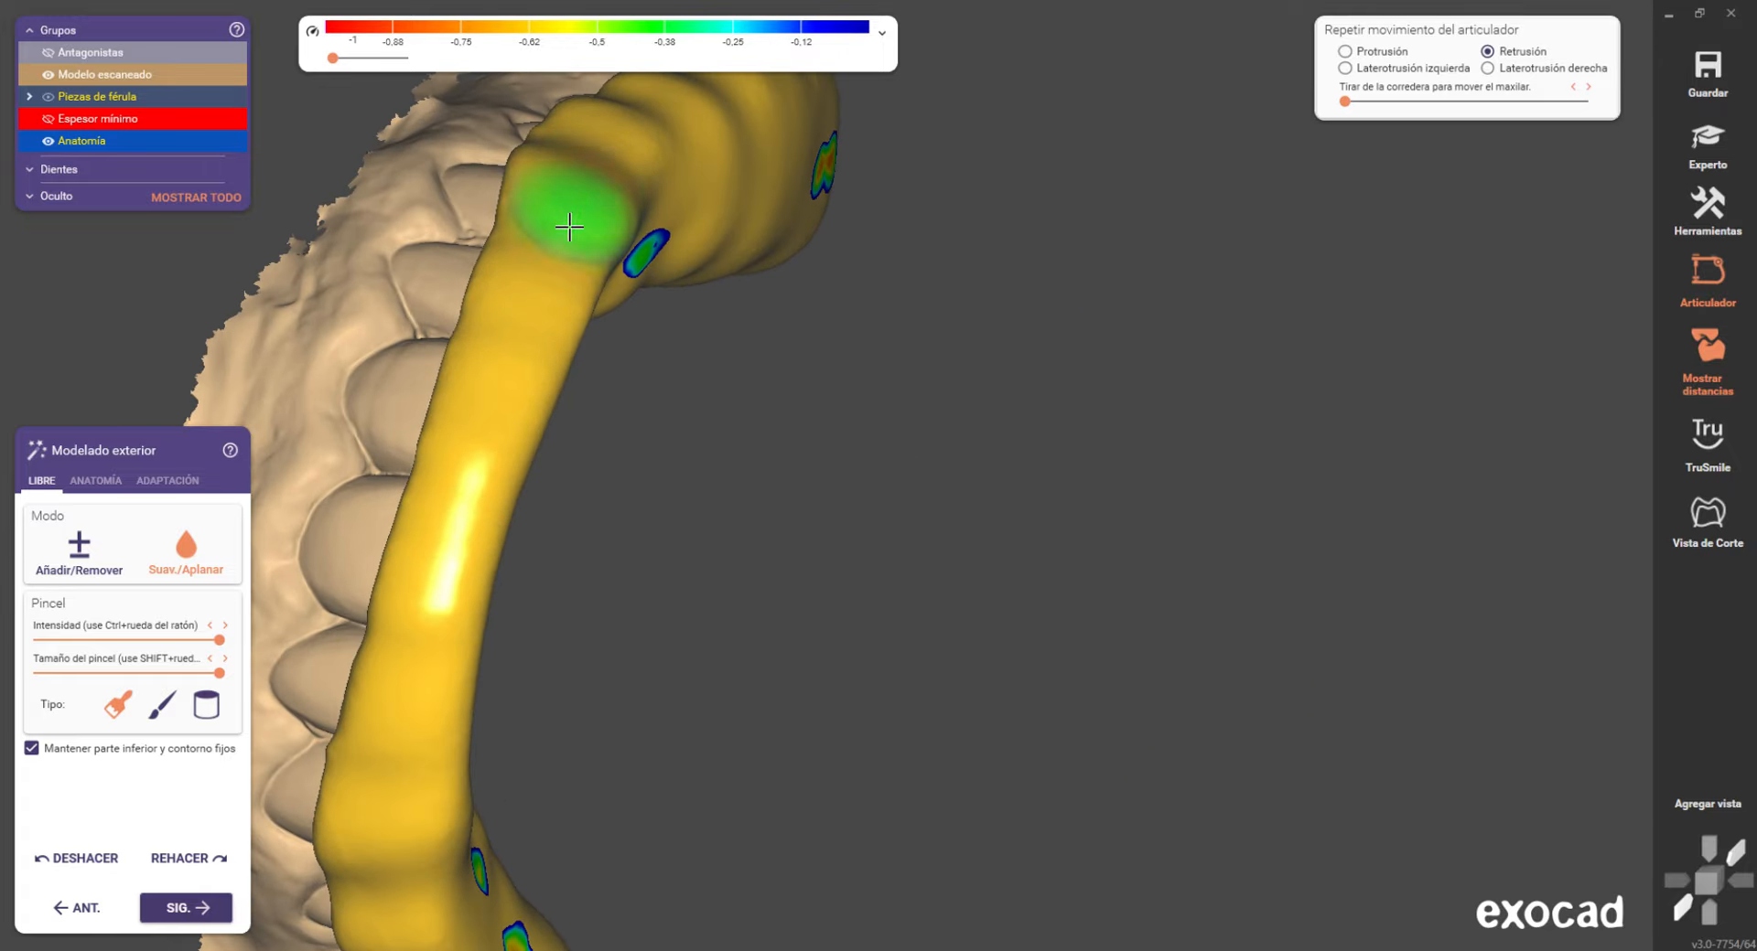
scroll(569, 227, down, 5)
scroll(664, 360, down, 4)
mouse_move(664, 361)
right_down()
mouse_move(794, 342)
mouse_move(784, 361)
right_up()
scroll(784, 360, up, 4)
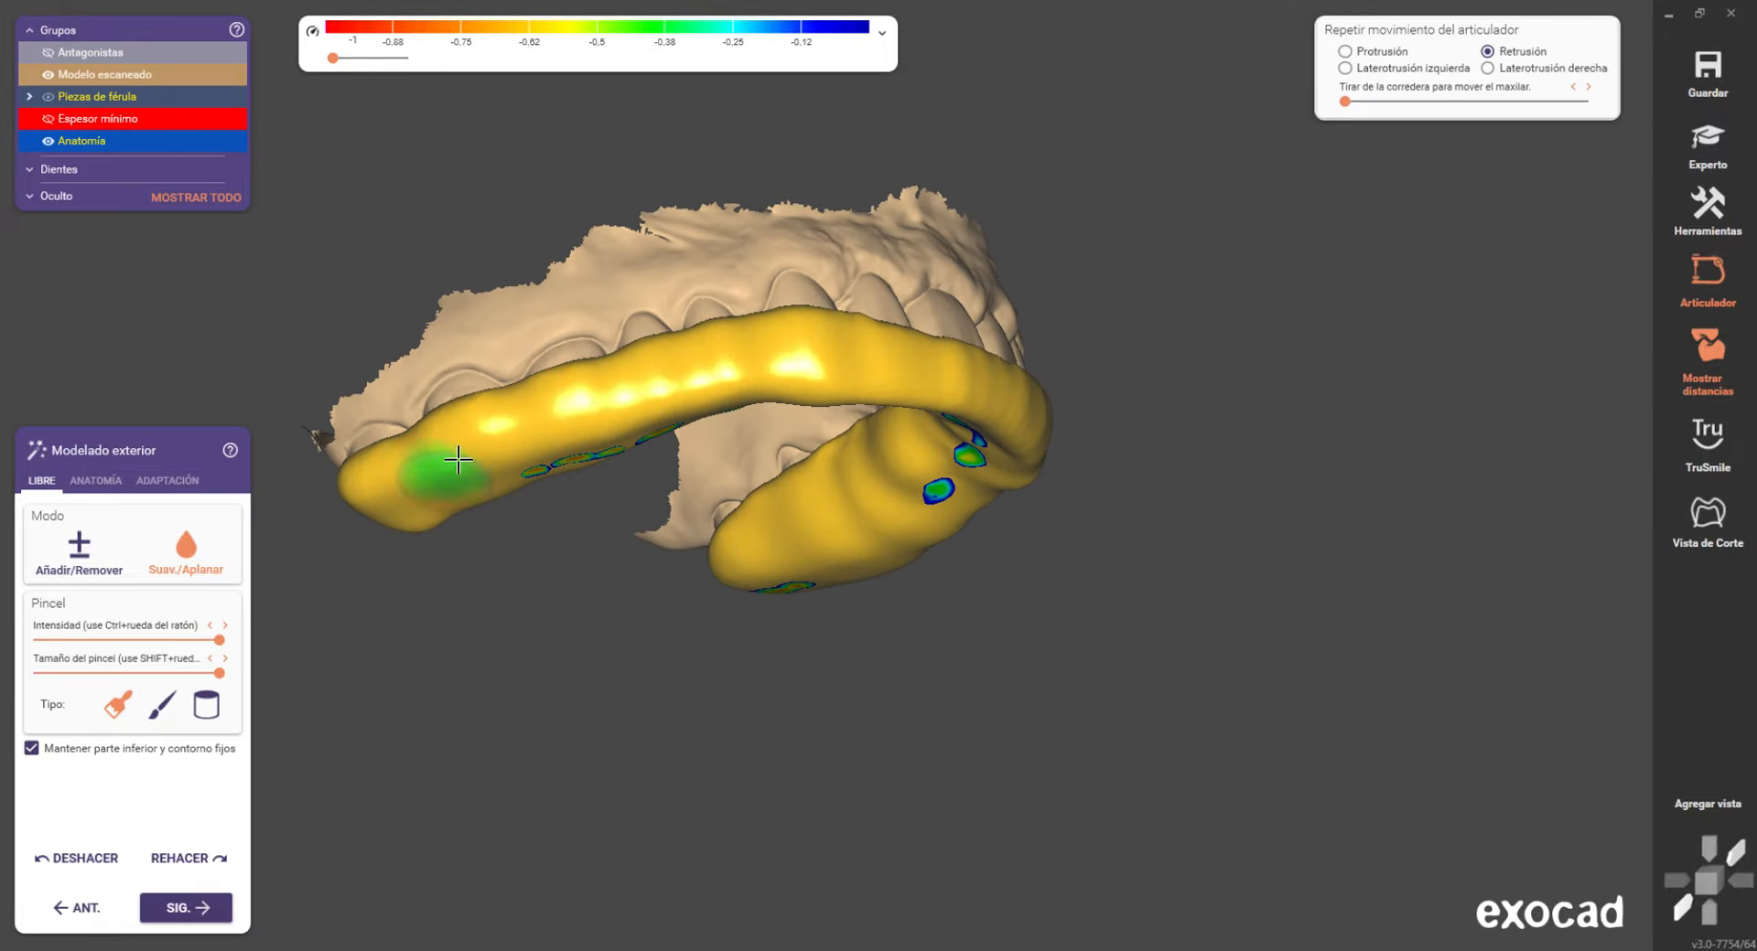
- Examine the smoothed splint surface and its contact spots from the outer, inner and occlusal sides
mouse_move(457, 459)
right_down()
mouse_move(430, 512)
mouse_move(357, 448)
right_up()
right_drag(393, 513, 438, 444)
scroll(438, 444, down, 4)
scroll(439, 443, up, 5)
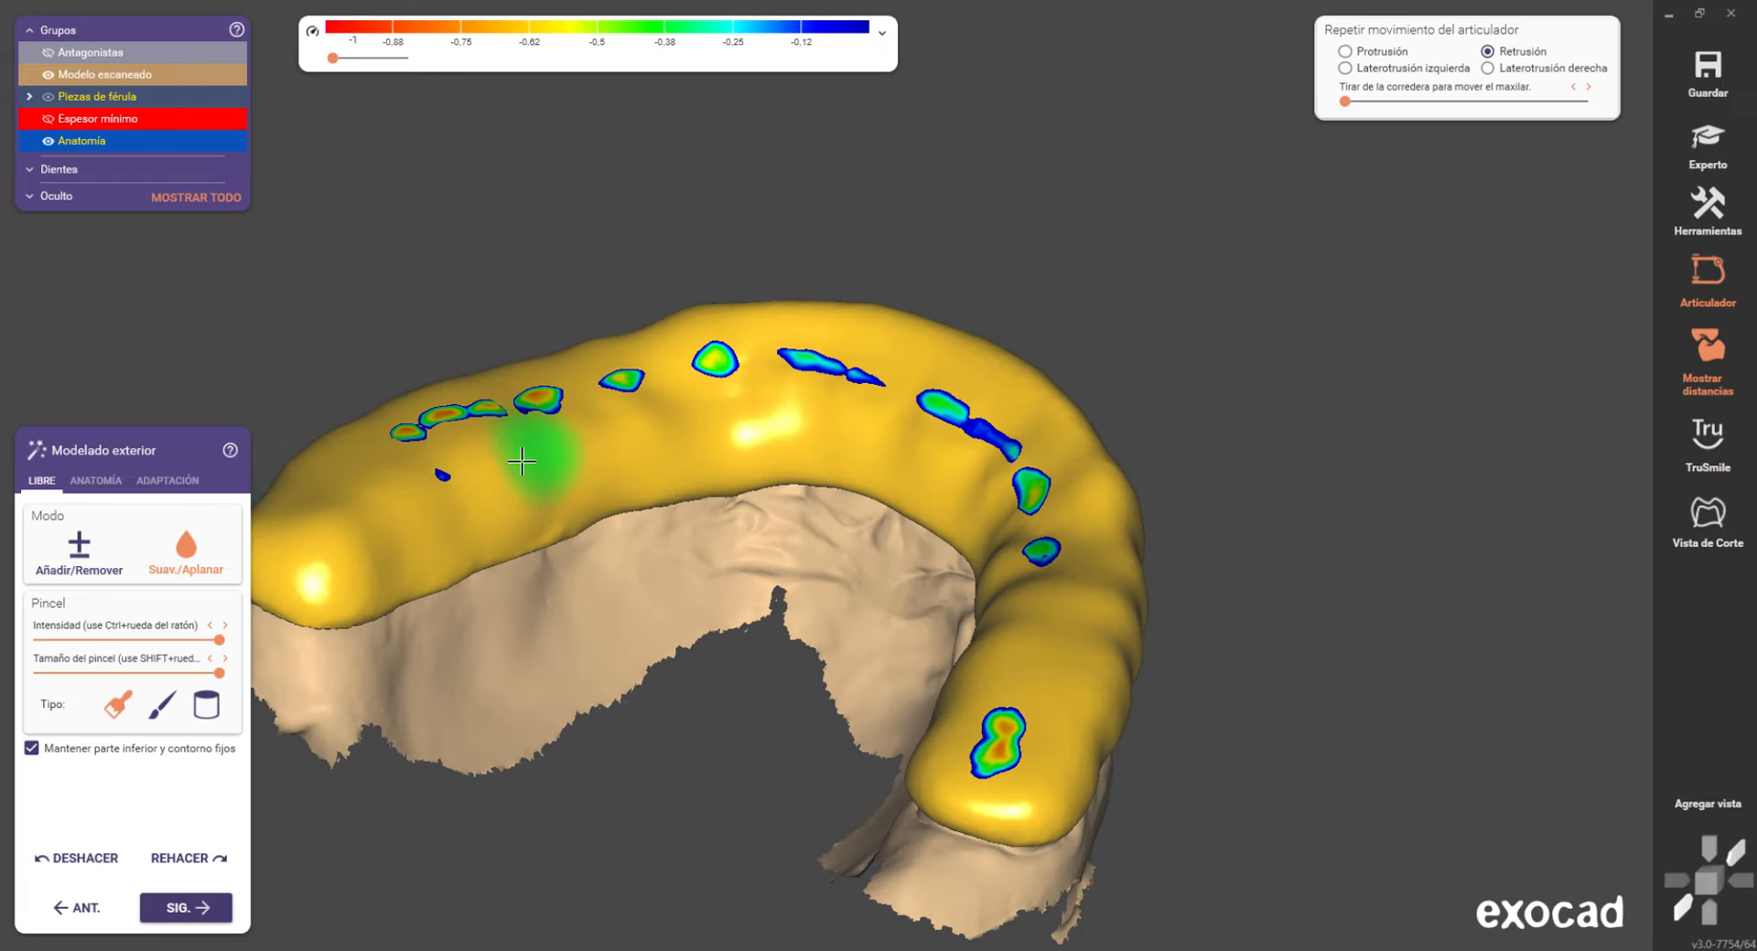
mouse_move(628, 454)
right_down()
mouse_move(792, 458)
mouse_move(742, 436)
right_up()
scroll(499, 379, up, 3)
scroll(805, 339, up, 1)
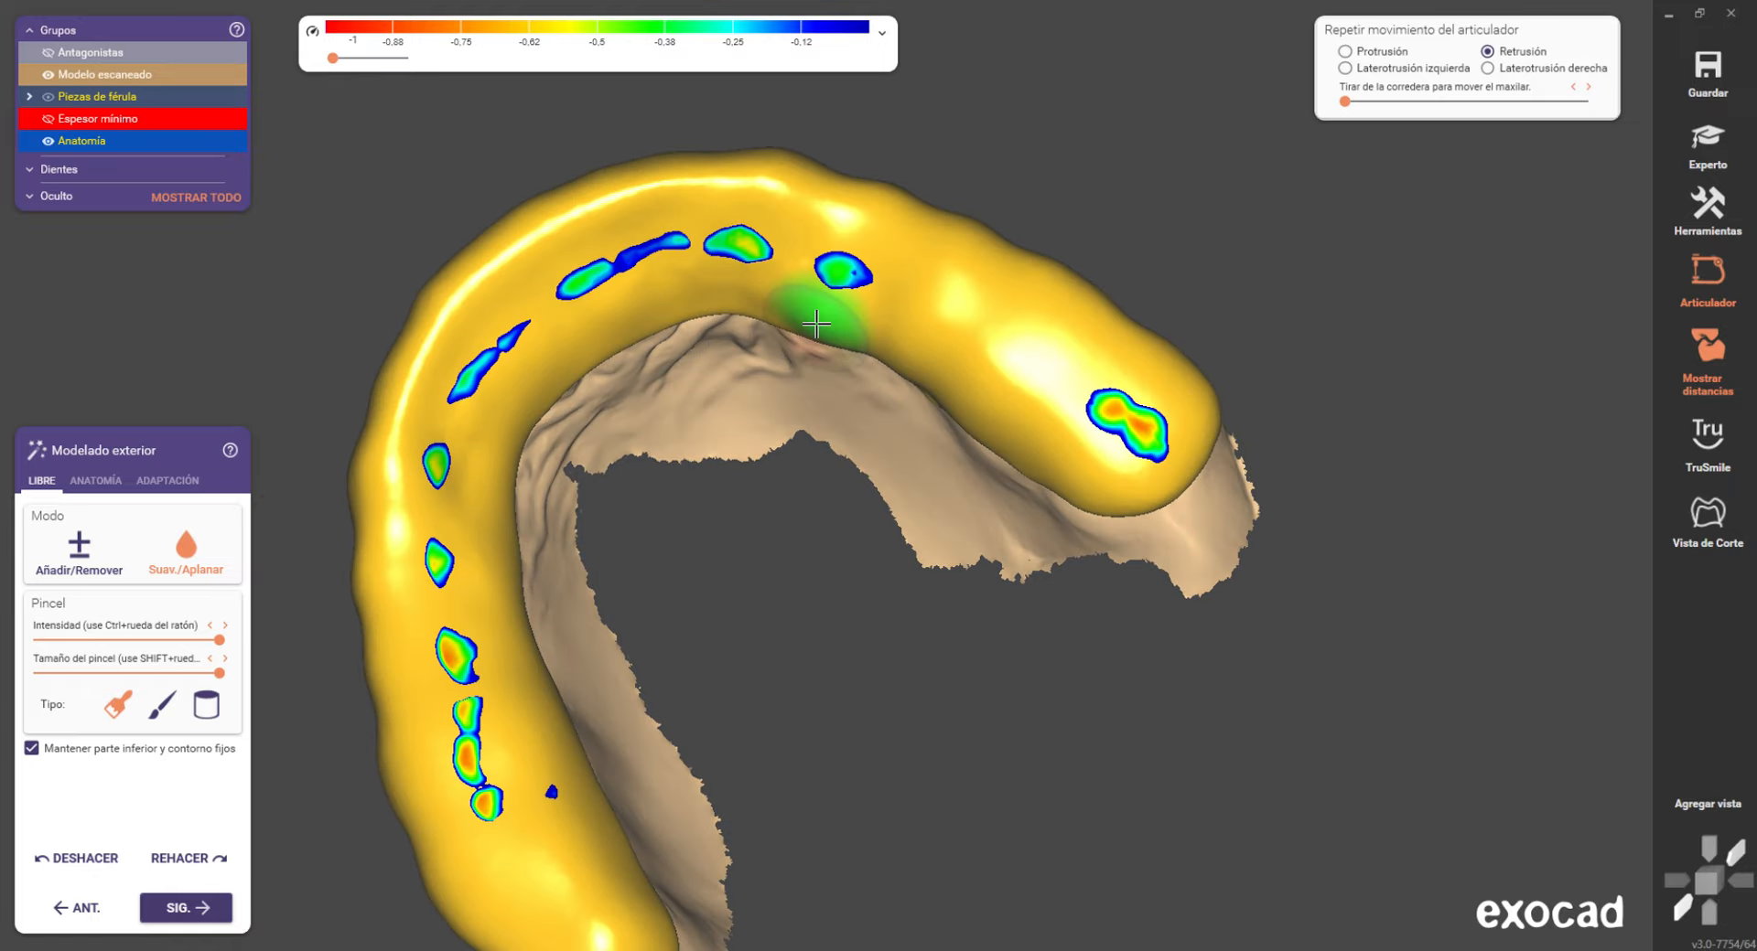
scroll(1064, 438, down, 3)
mouse_move(1085, 405)
right_down()
mouse_move(969, 506)
mouse_move(738, 491)
mouse_move(784, 600)
right_up()
scroll(1059, 439, up, 3)
scroll(738, 491, down, 2)
middle_drag(783, 600, 887, 529)
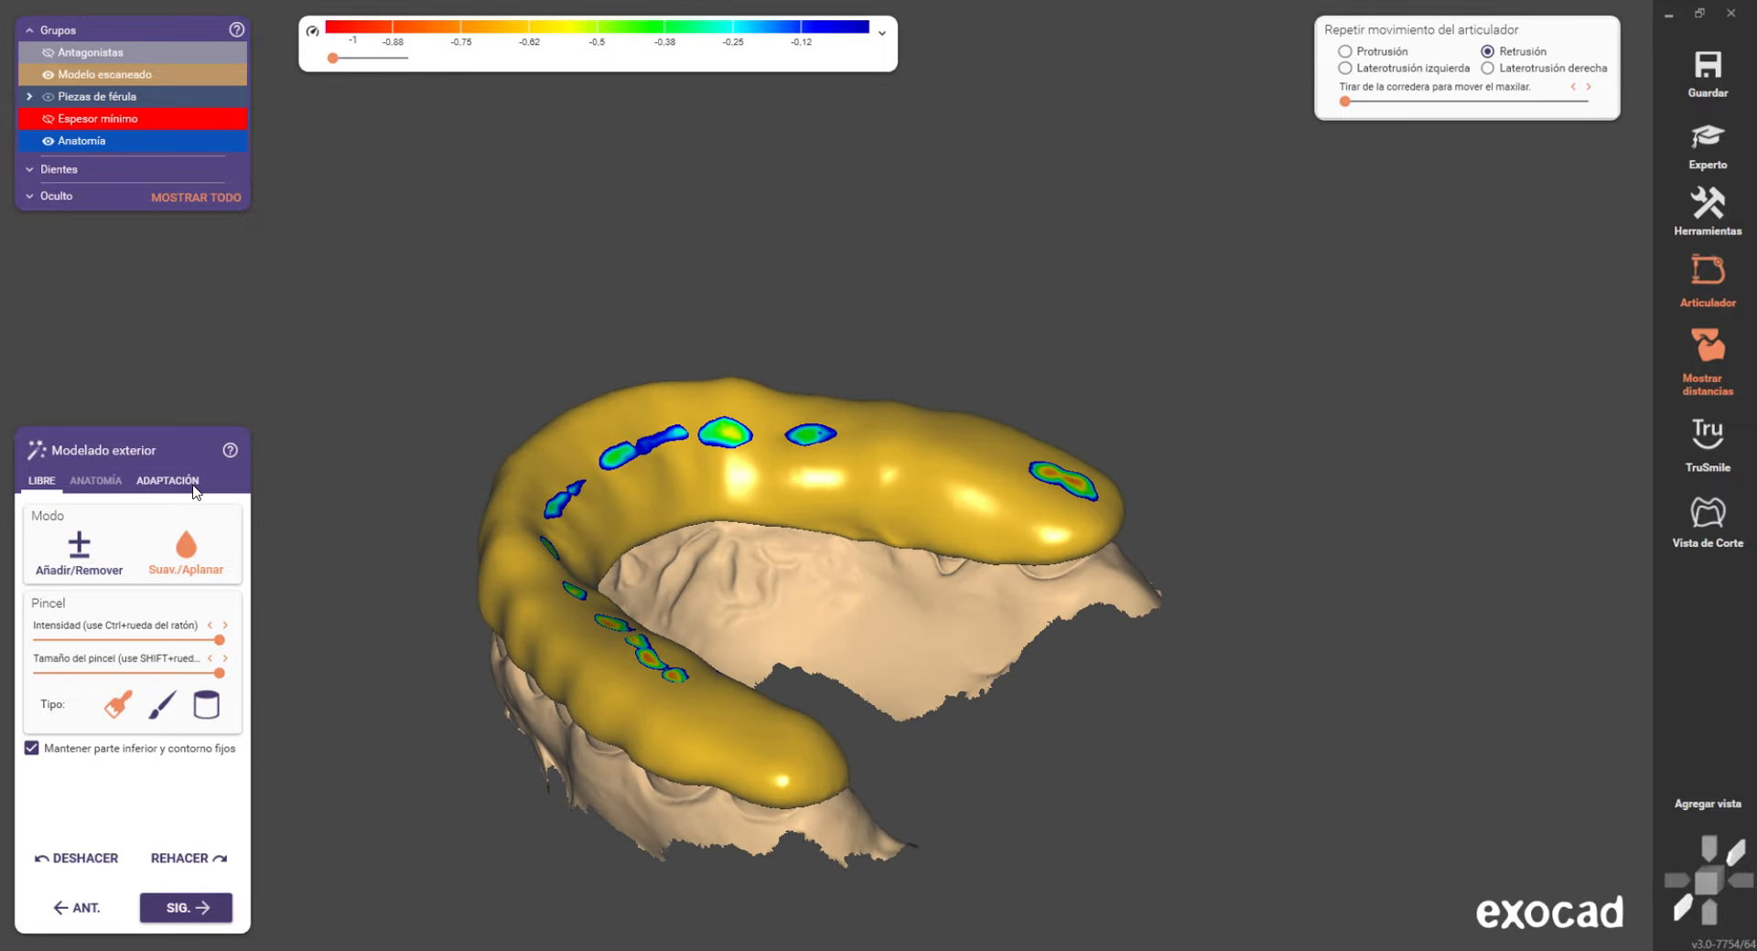
- Reduce the heavy contacts on the anterior area and molar side with the small-zone anatomy preset
click(114, 484)
scroll(1059, 465, up, 3)
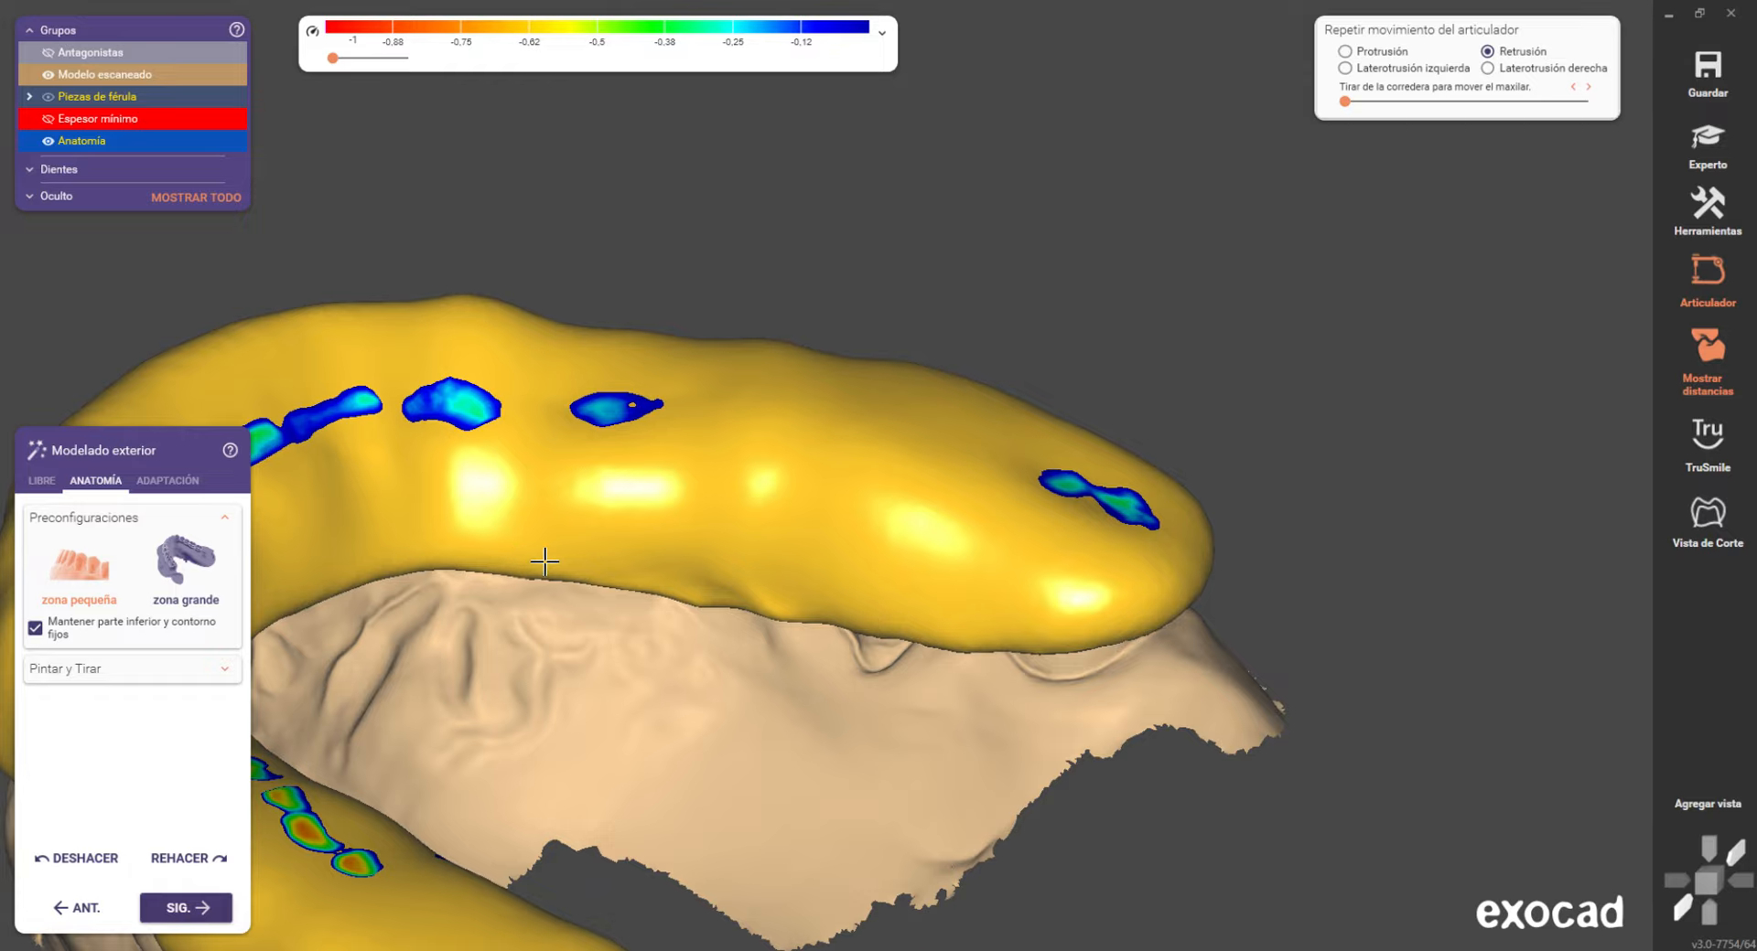
right_drag(523, 562, 802, 503)
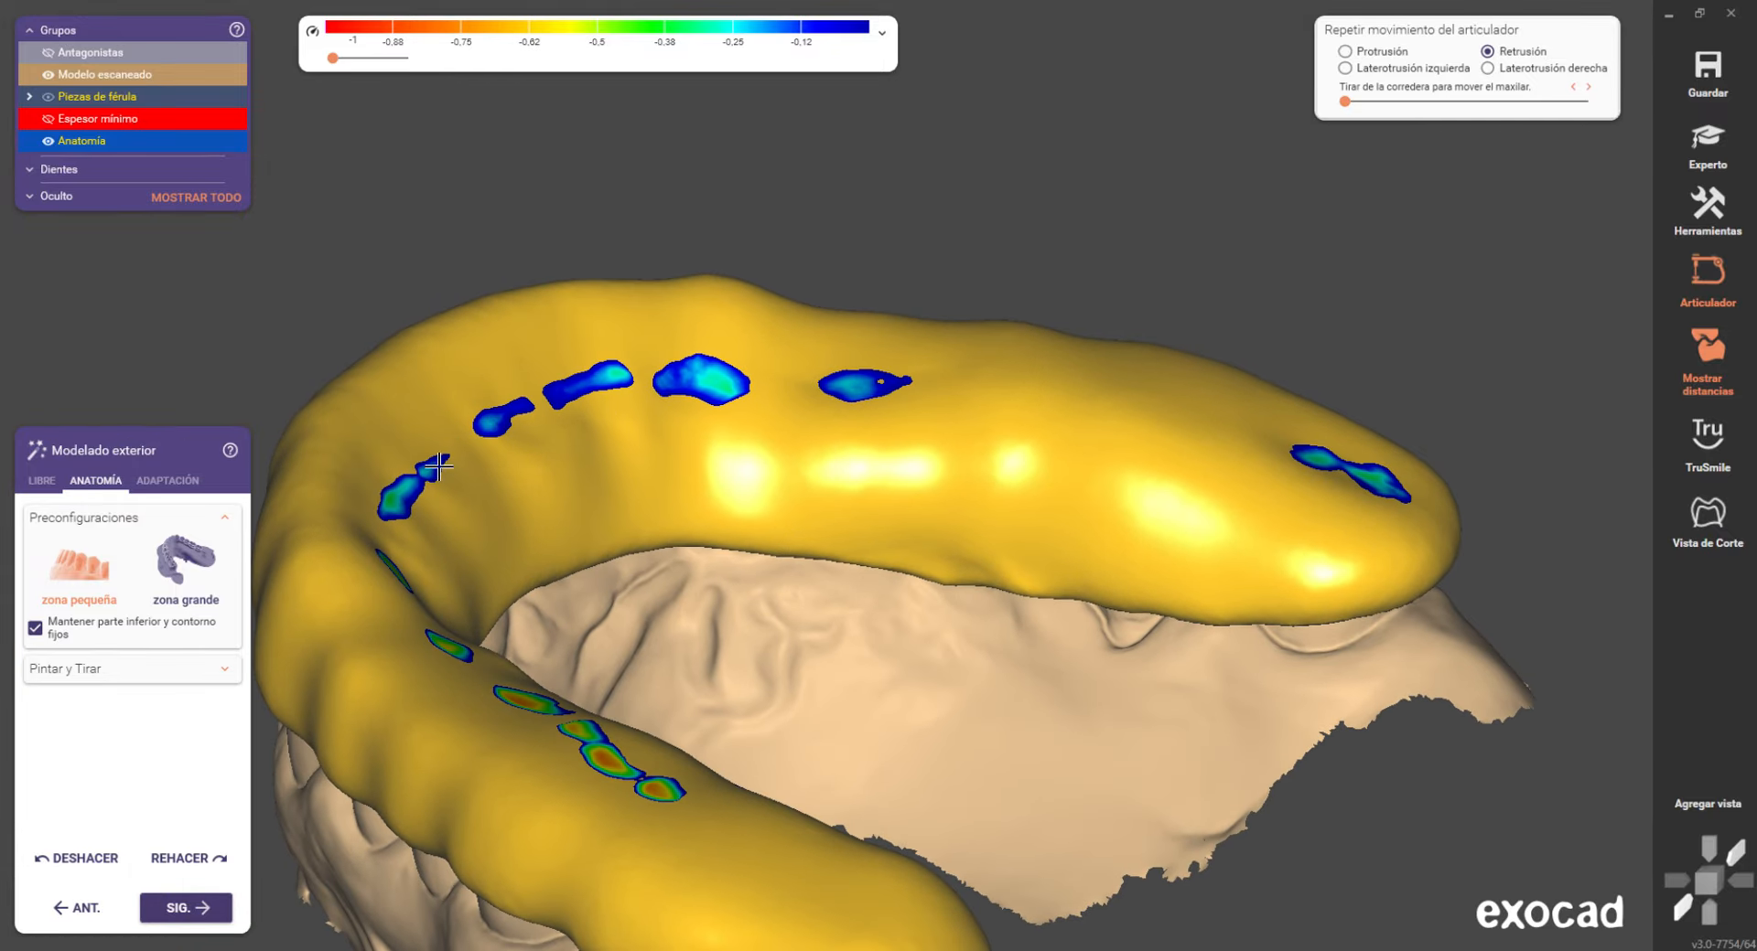
scroll(514, 506, down, 3)
right_drag(627, 576, 652, 471)
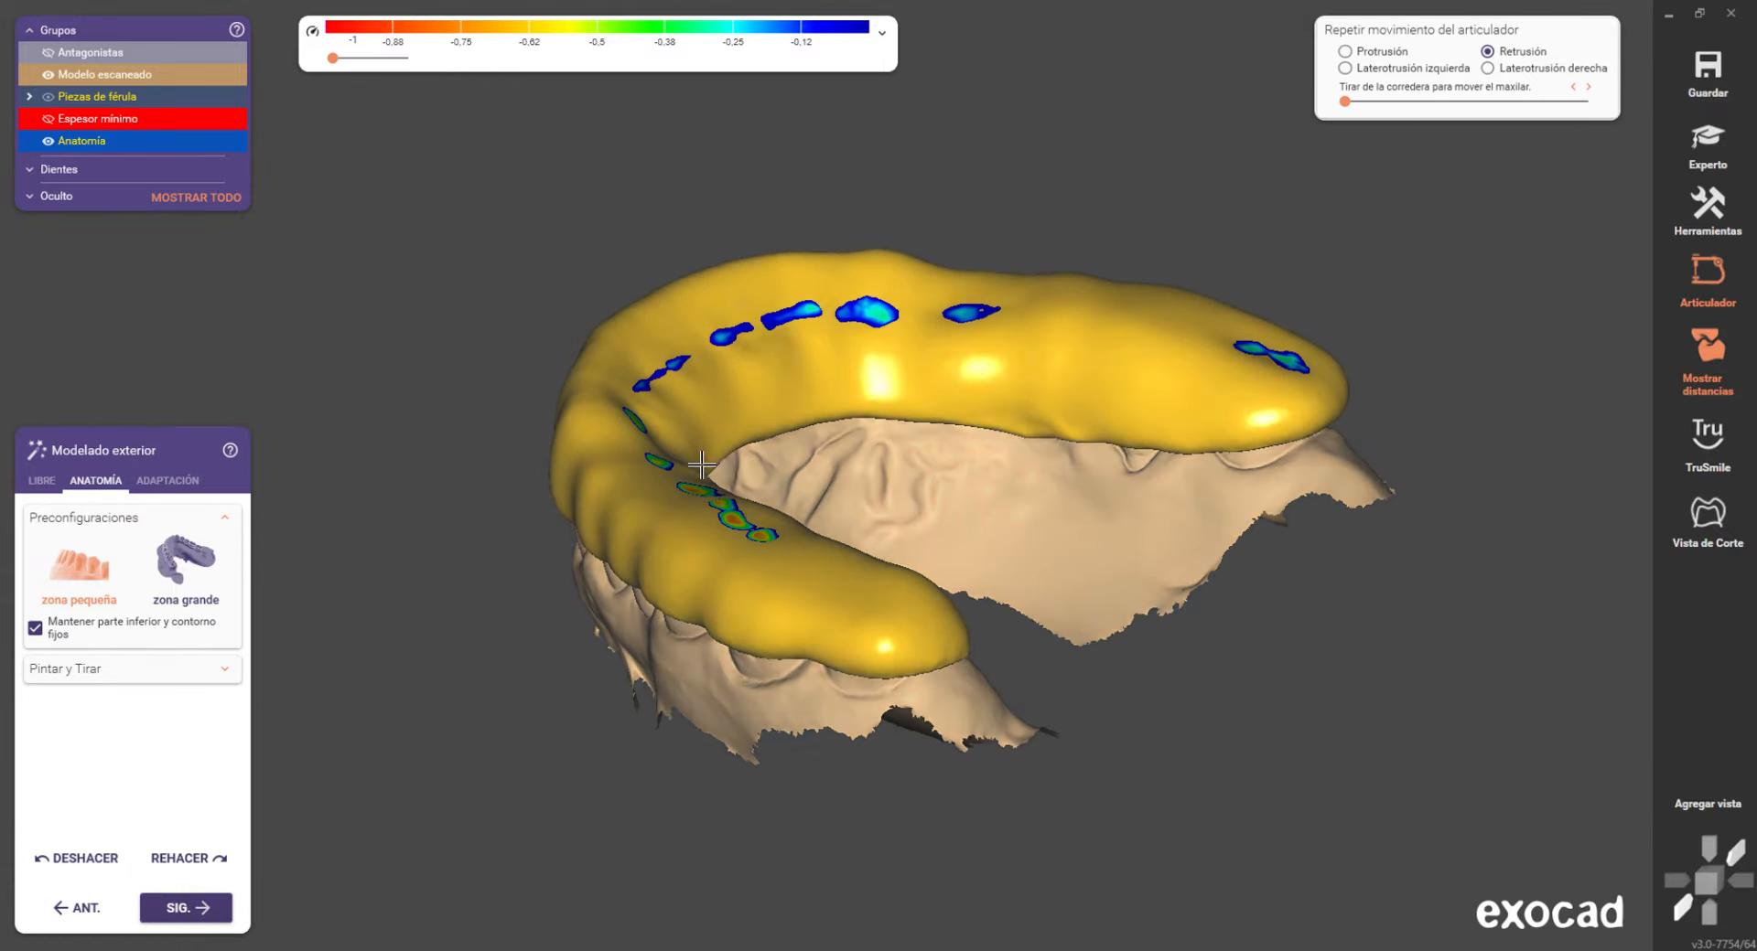
- Lower the row of premolar and molar contacts on the opposite side with small-zone anatomy shaping
scroll(647, 462, up, 4)
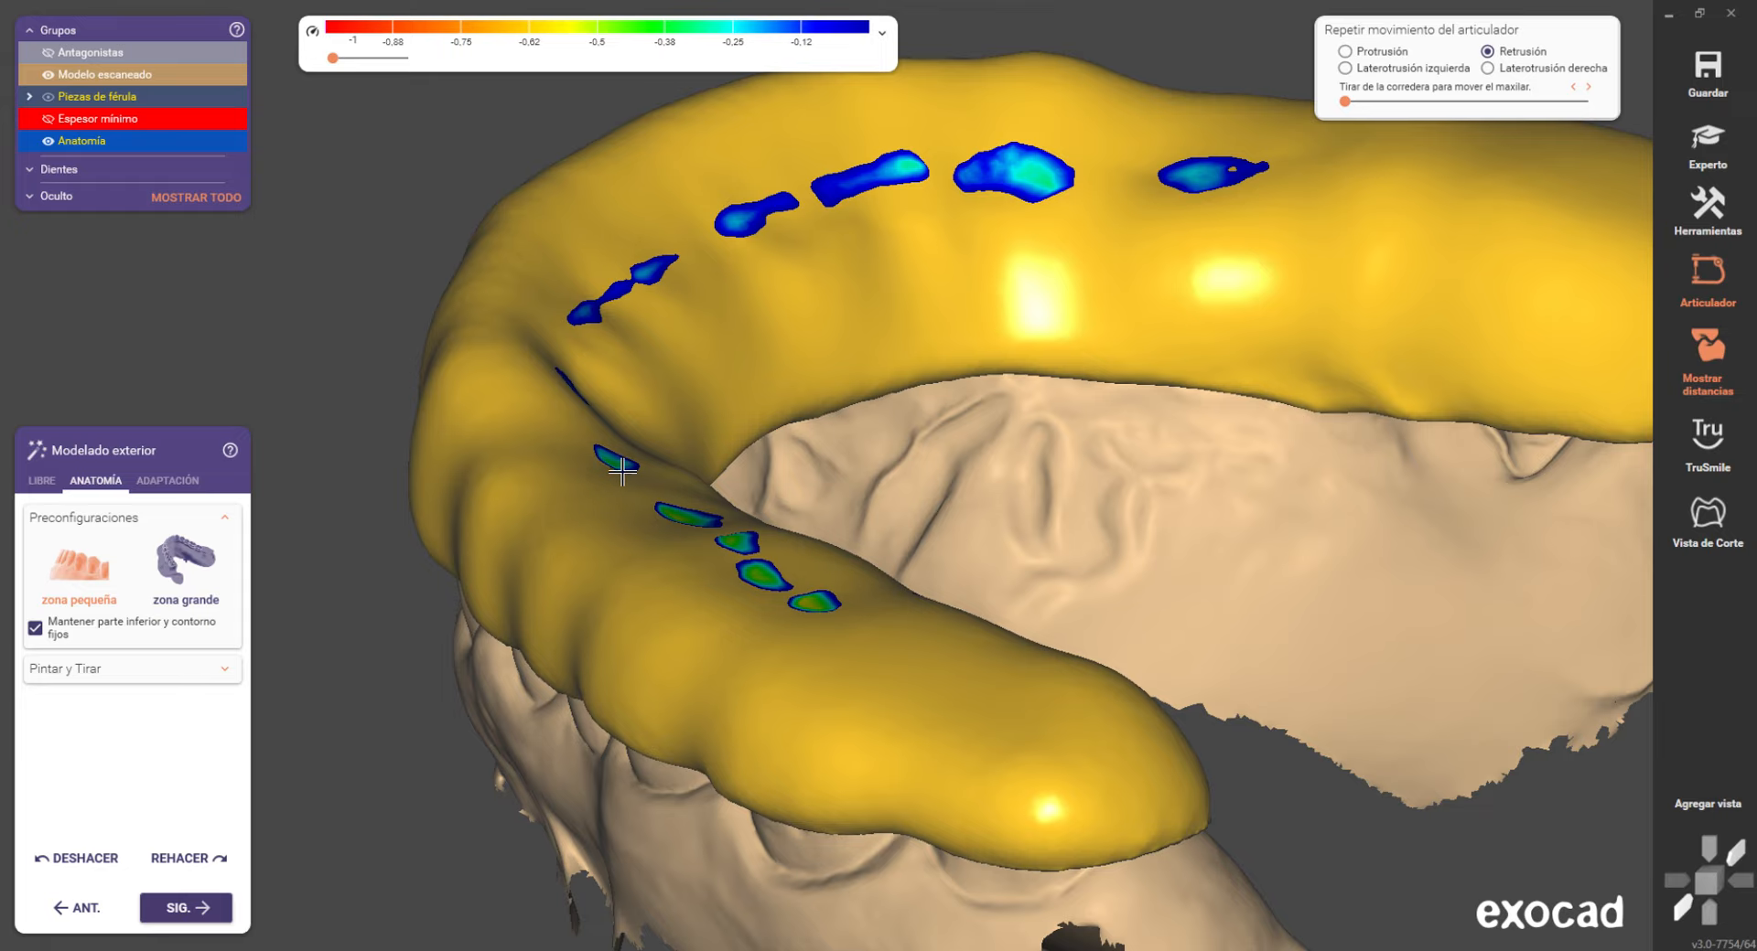
scroll(634, 473, down, 5)
scroll(677, 498, up, 8)
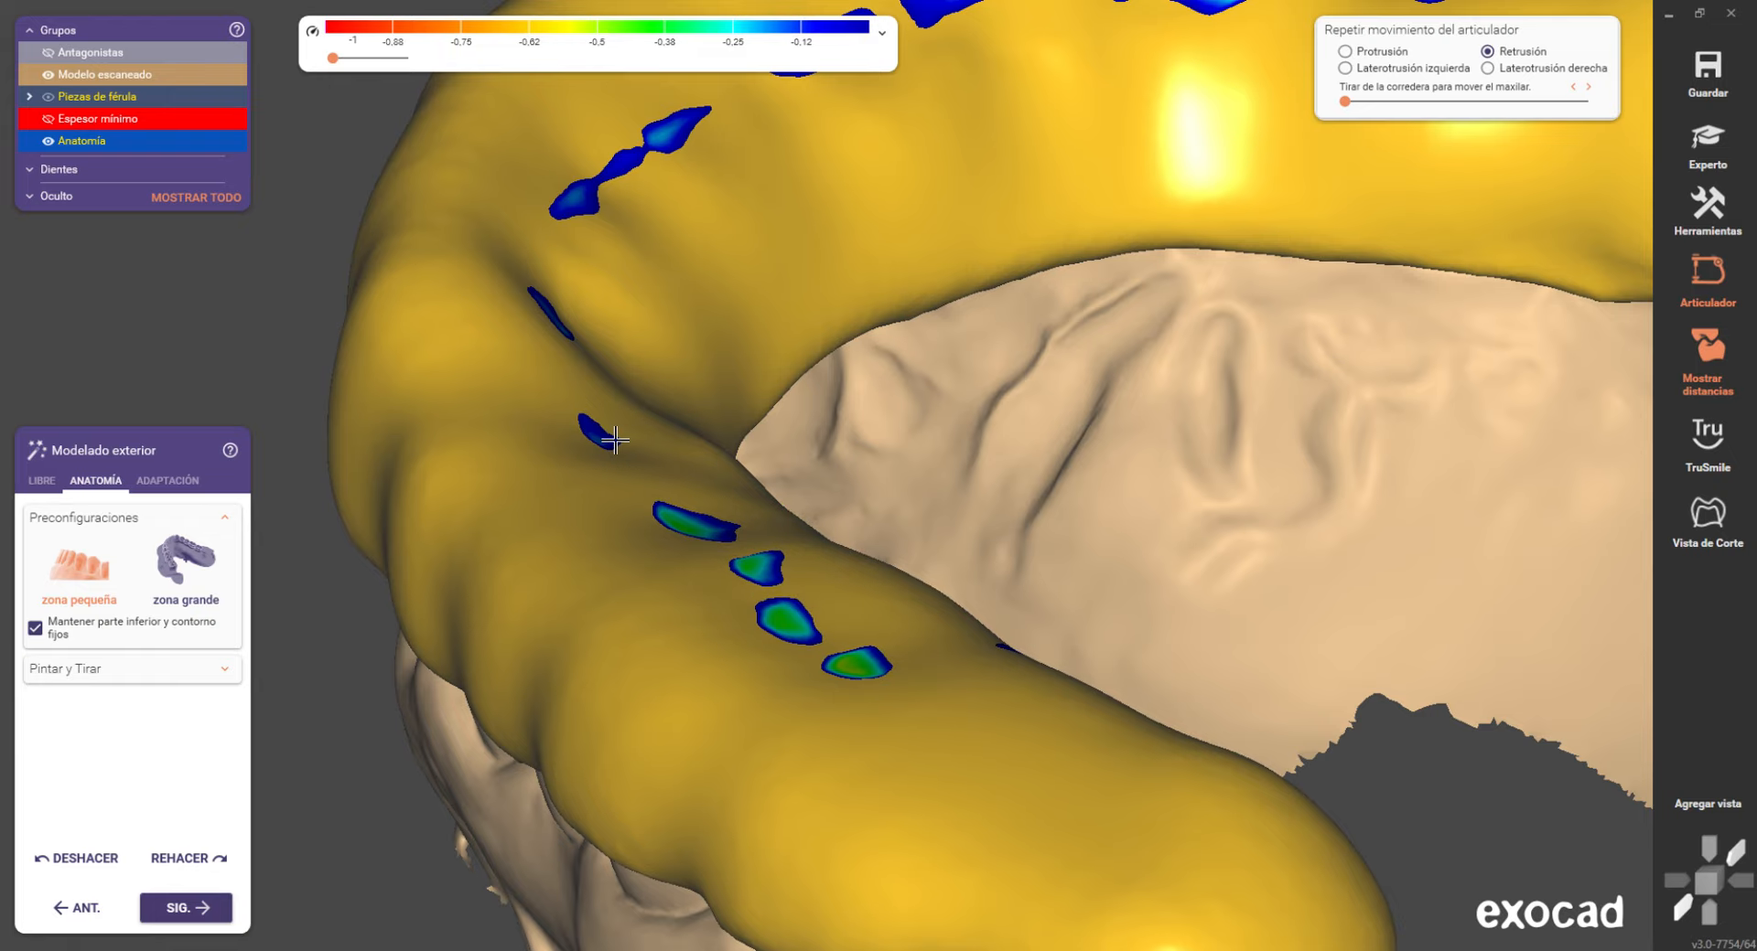
scroll(1086, 497, down, 6)
scroll(1347, 282, up, 2)
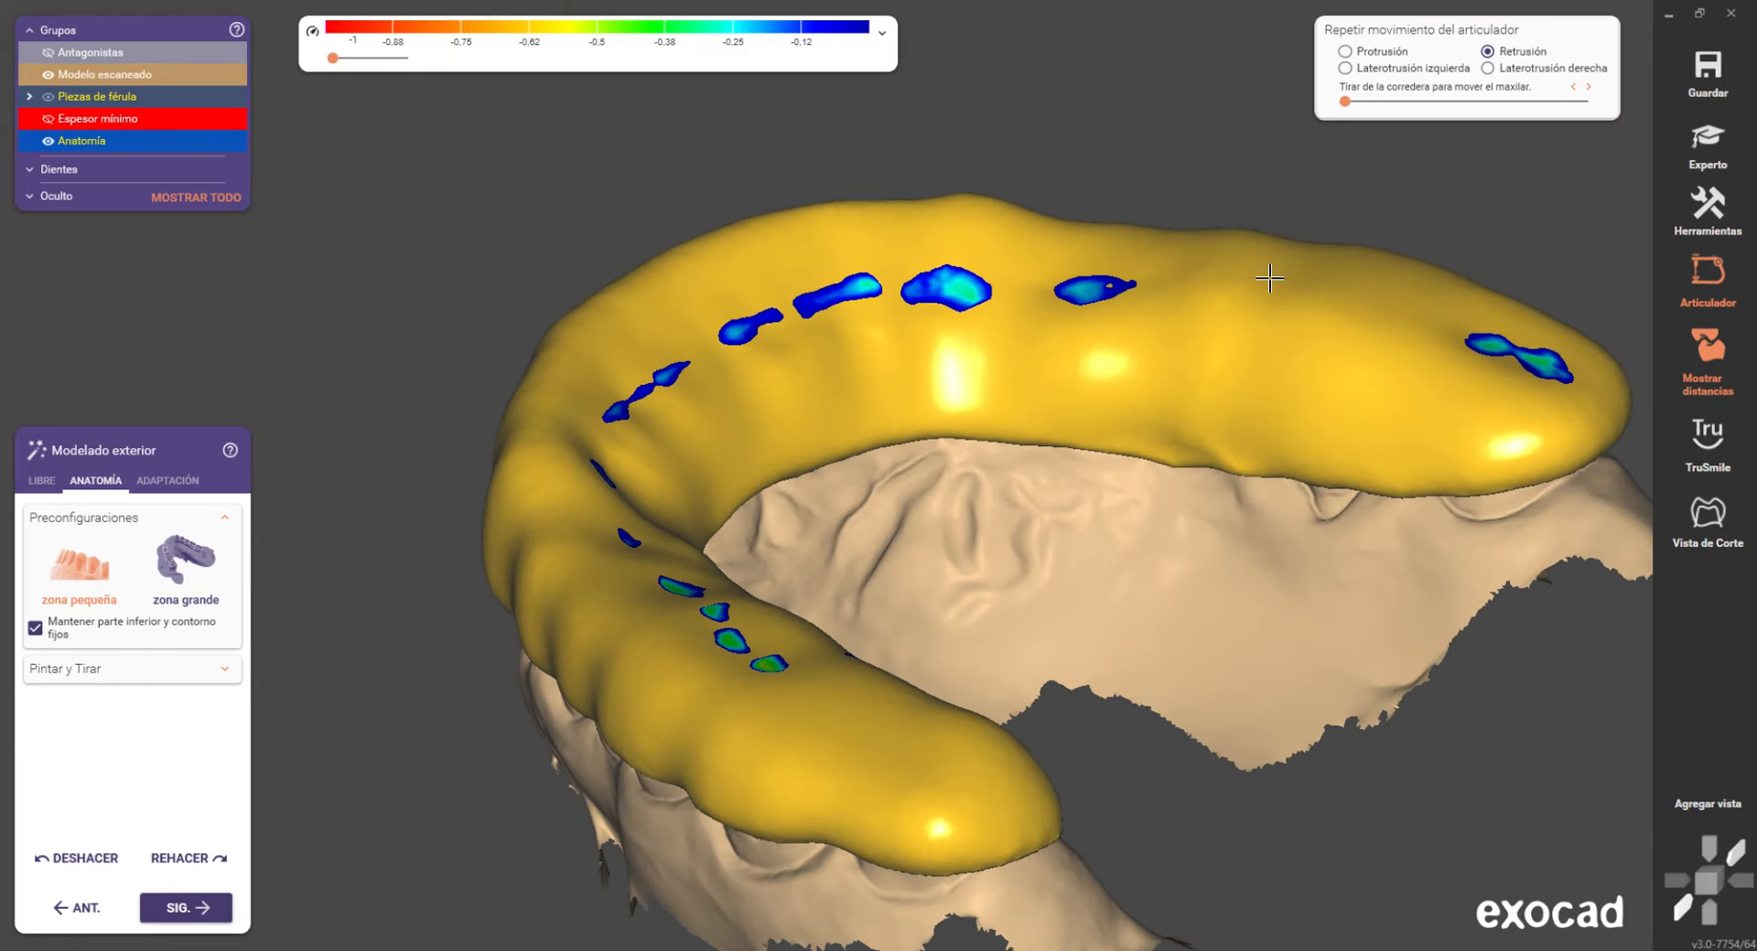
right_drag(910, 408, 750, 477)
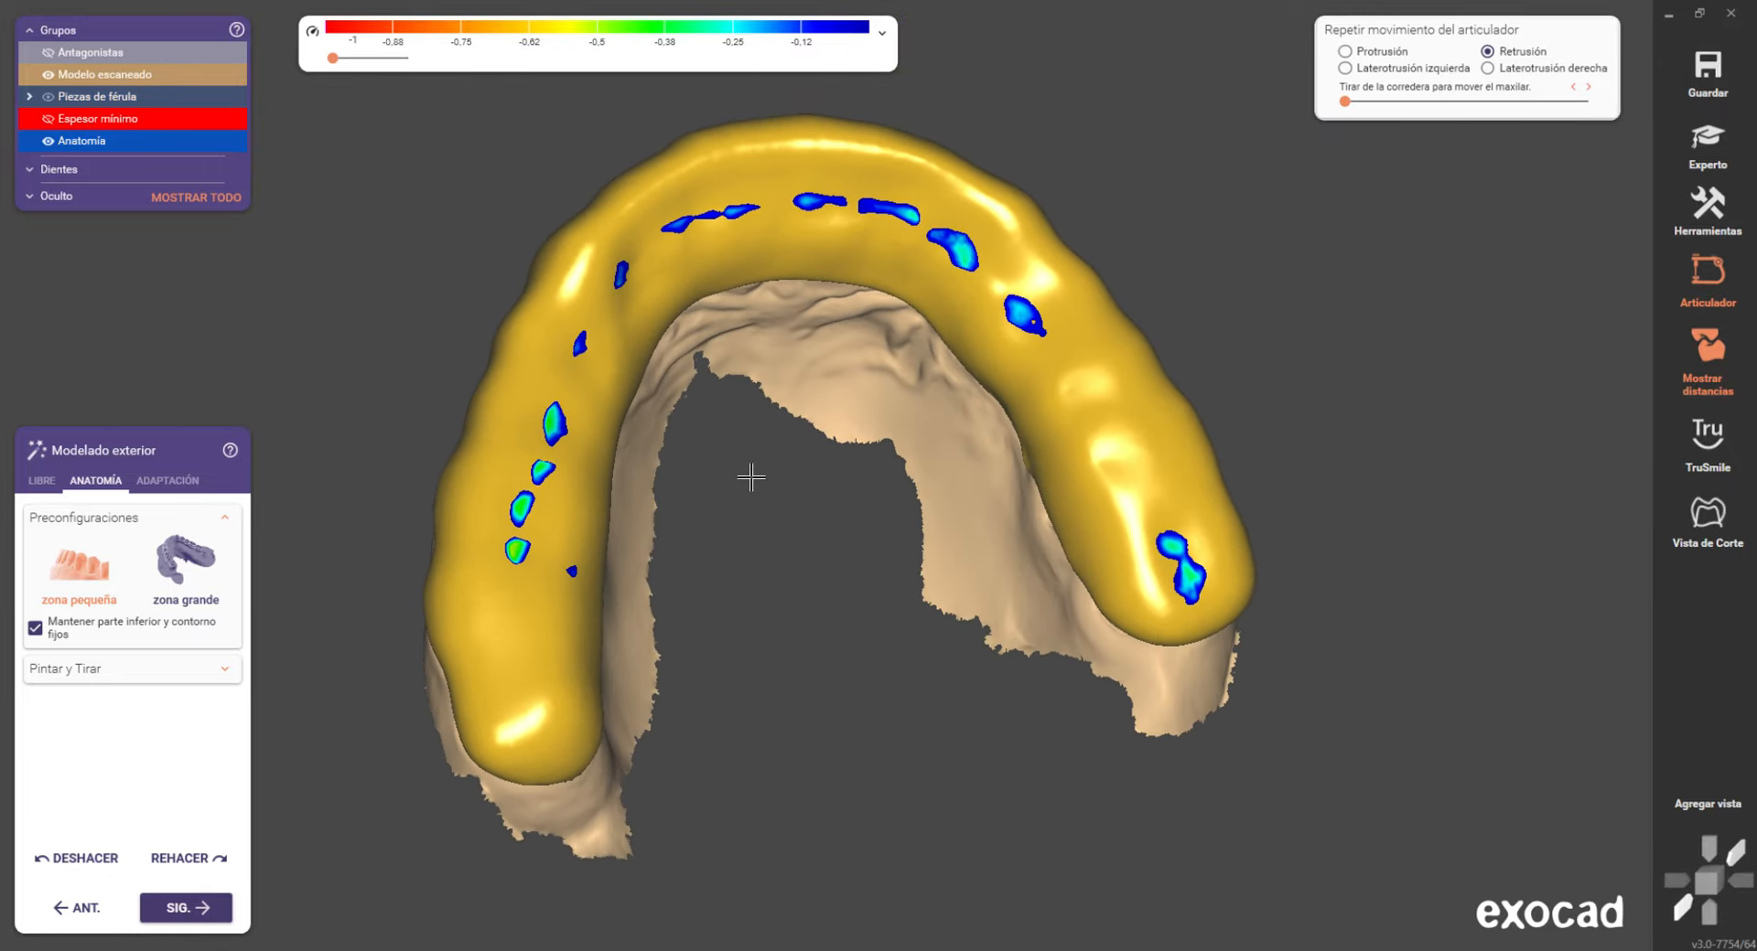
- Trim the splint's intersections with the antagonist using dynamic occlusion and a desired distance of 0 mm, and inspect the imprints
click(165, 483)
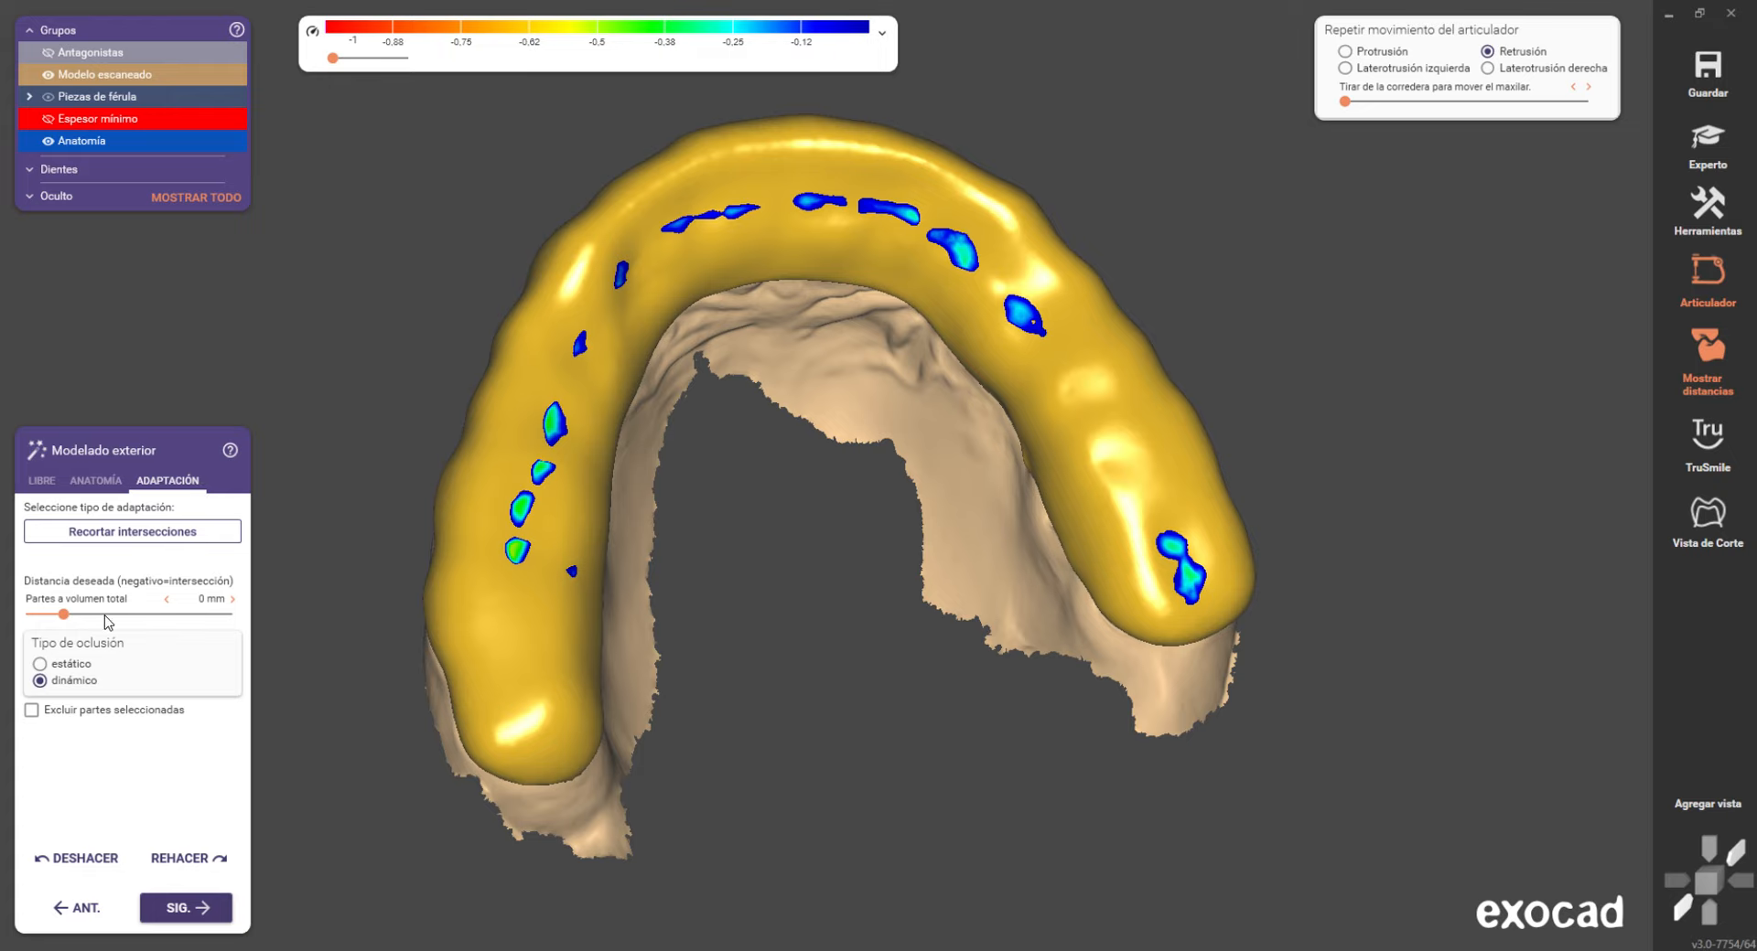
click(193, 535)
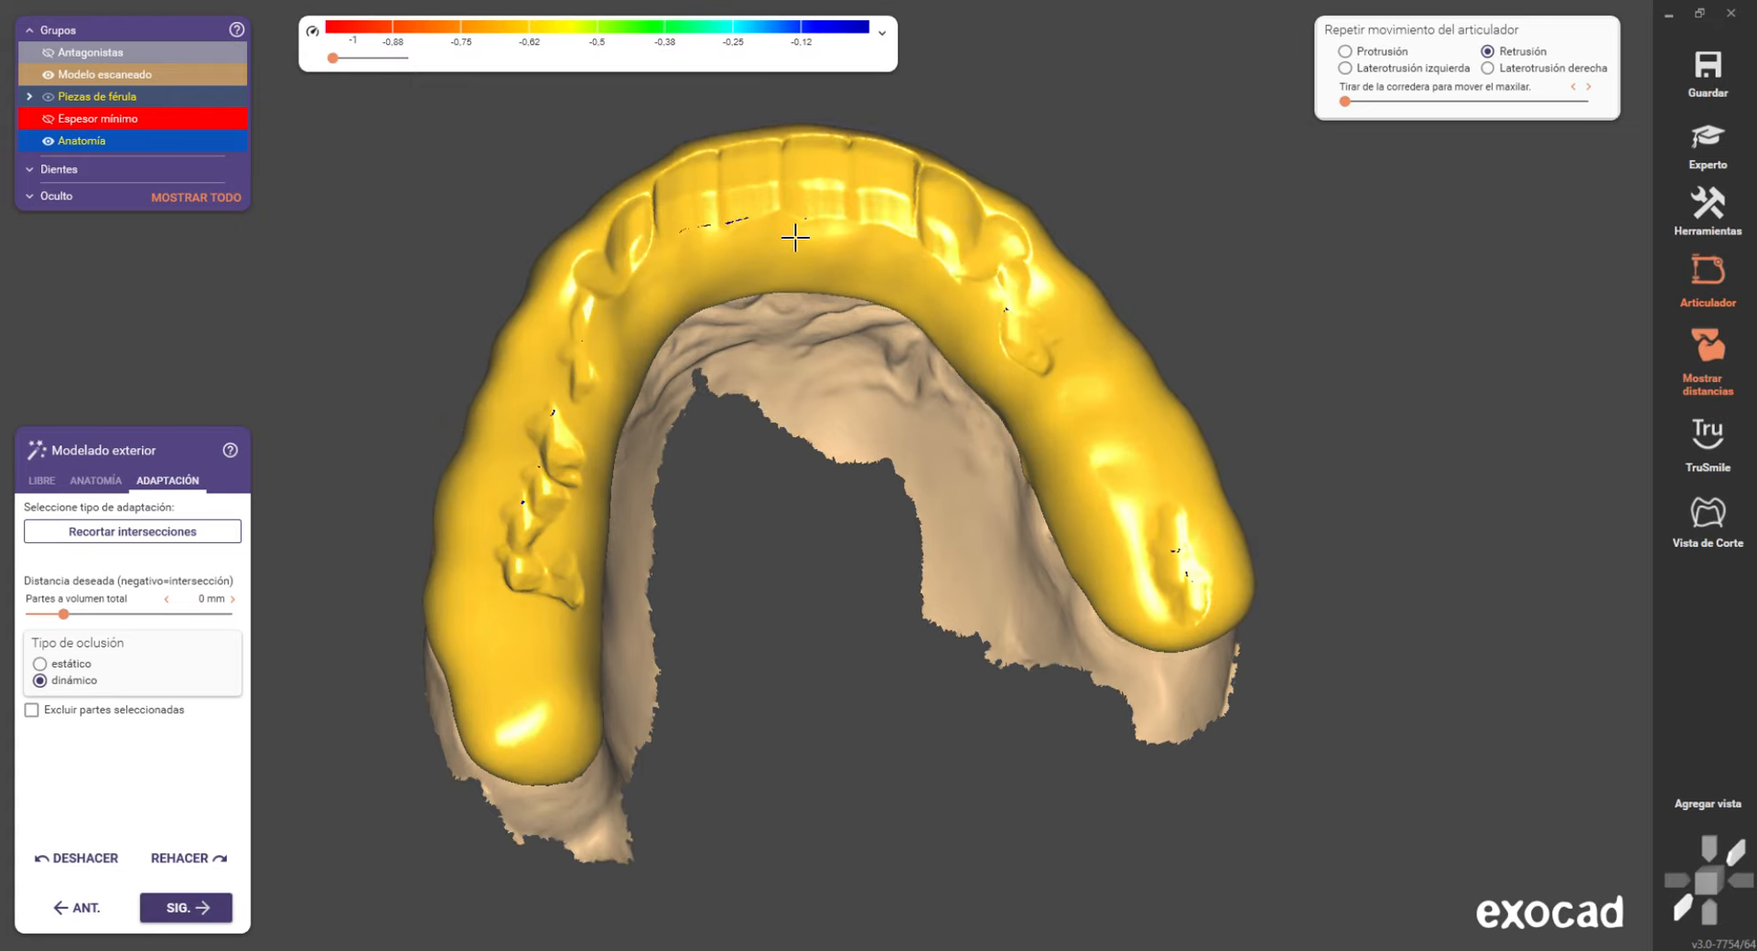
right_drag(797, 239, 796, 238)
scroll(788, 302, up, 3)
scroll(788, 302, down, 3)
right_drag(788, 302, 641, 297)
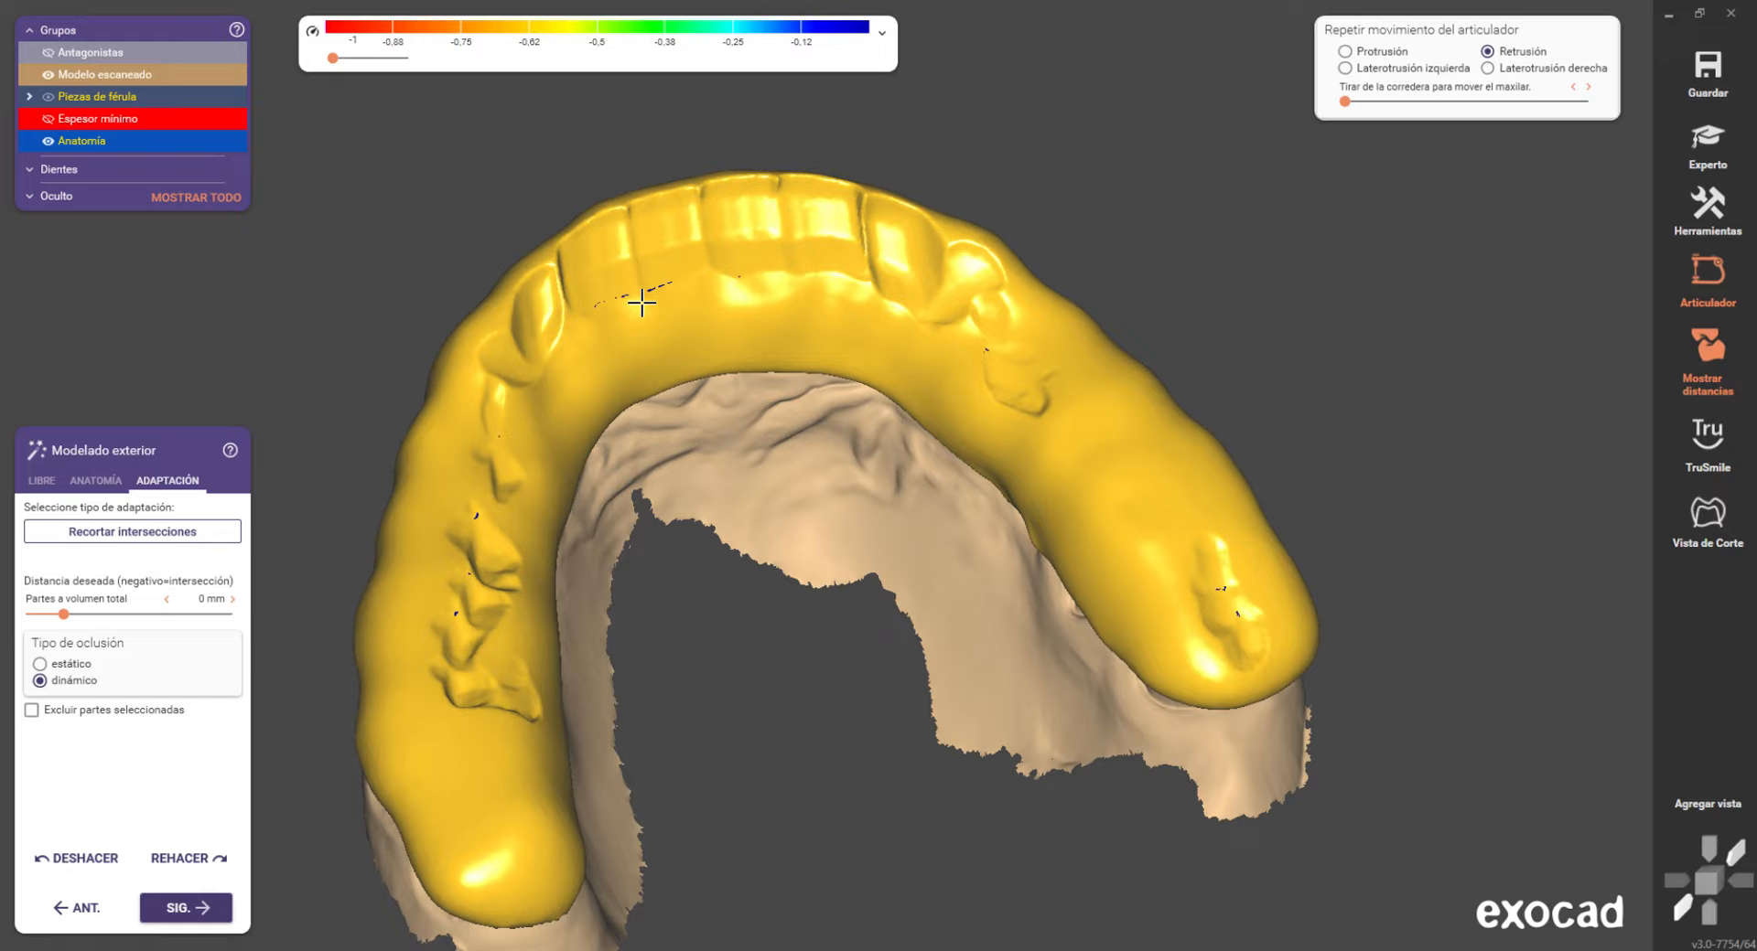
- Smooth out the tooth imprints along the biting surface with free modelling, using a smaller brush for the front
click(51, 483)
mouse_move(530, 714)
mouse_down()
mouse_move(482, 522)
mouse_move(475, 722)
mouse_move(491, 549)
mouse_move(504, 689)
mouse_move(522, 321)
mouse_move(615, 255)
mouse_move(855, 204)
mouse_move(577, 258)
mouse_move(956, 254)
mouse_move(835, 285)
mouse_move(1243, 588)
mouse_move(1054, 320)
mouse_move(805, 196)
mouse_move(580, 266)
mouse_up()
shift+scroll(558, 297, down, 2)
mouse_move(580, 267)
right_down()
mouse_move(580, 306)
mouse_move(678, 479)
right_up()
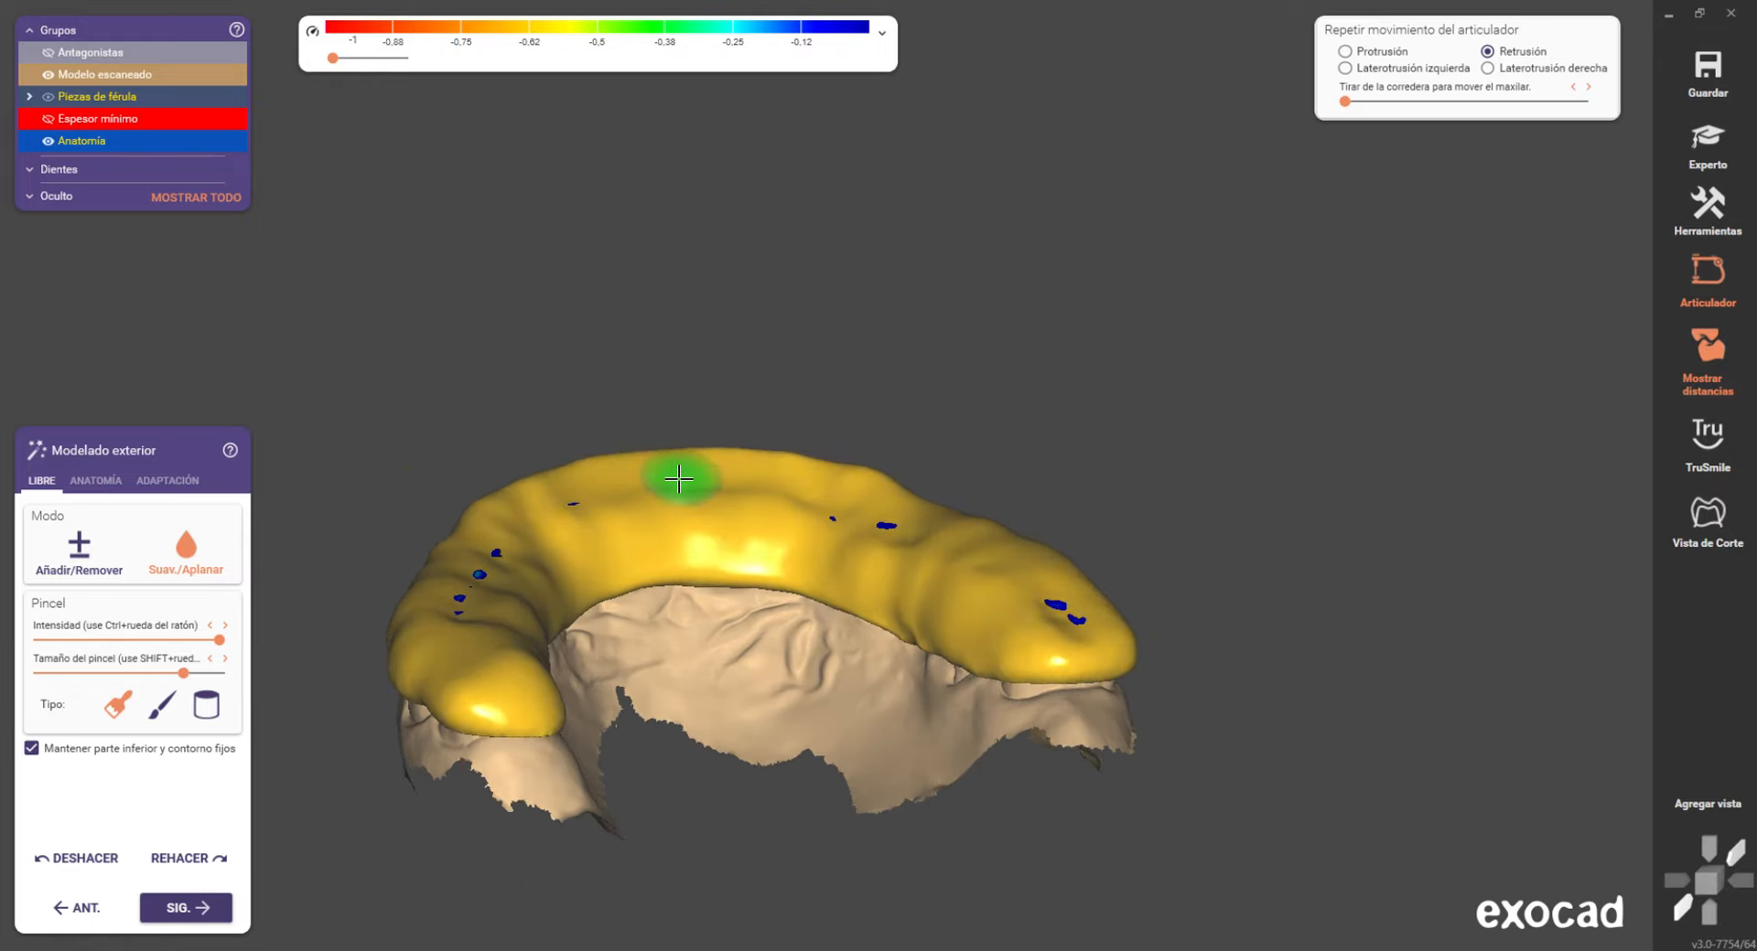
scroll(678, 480, up, 5)
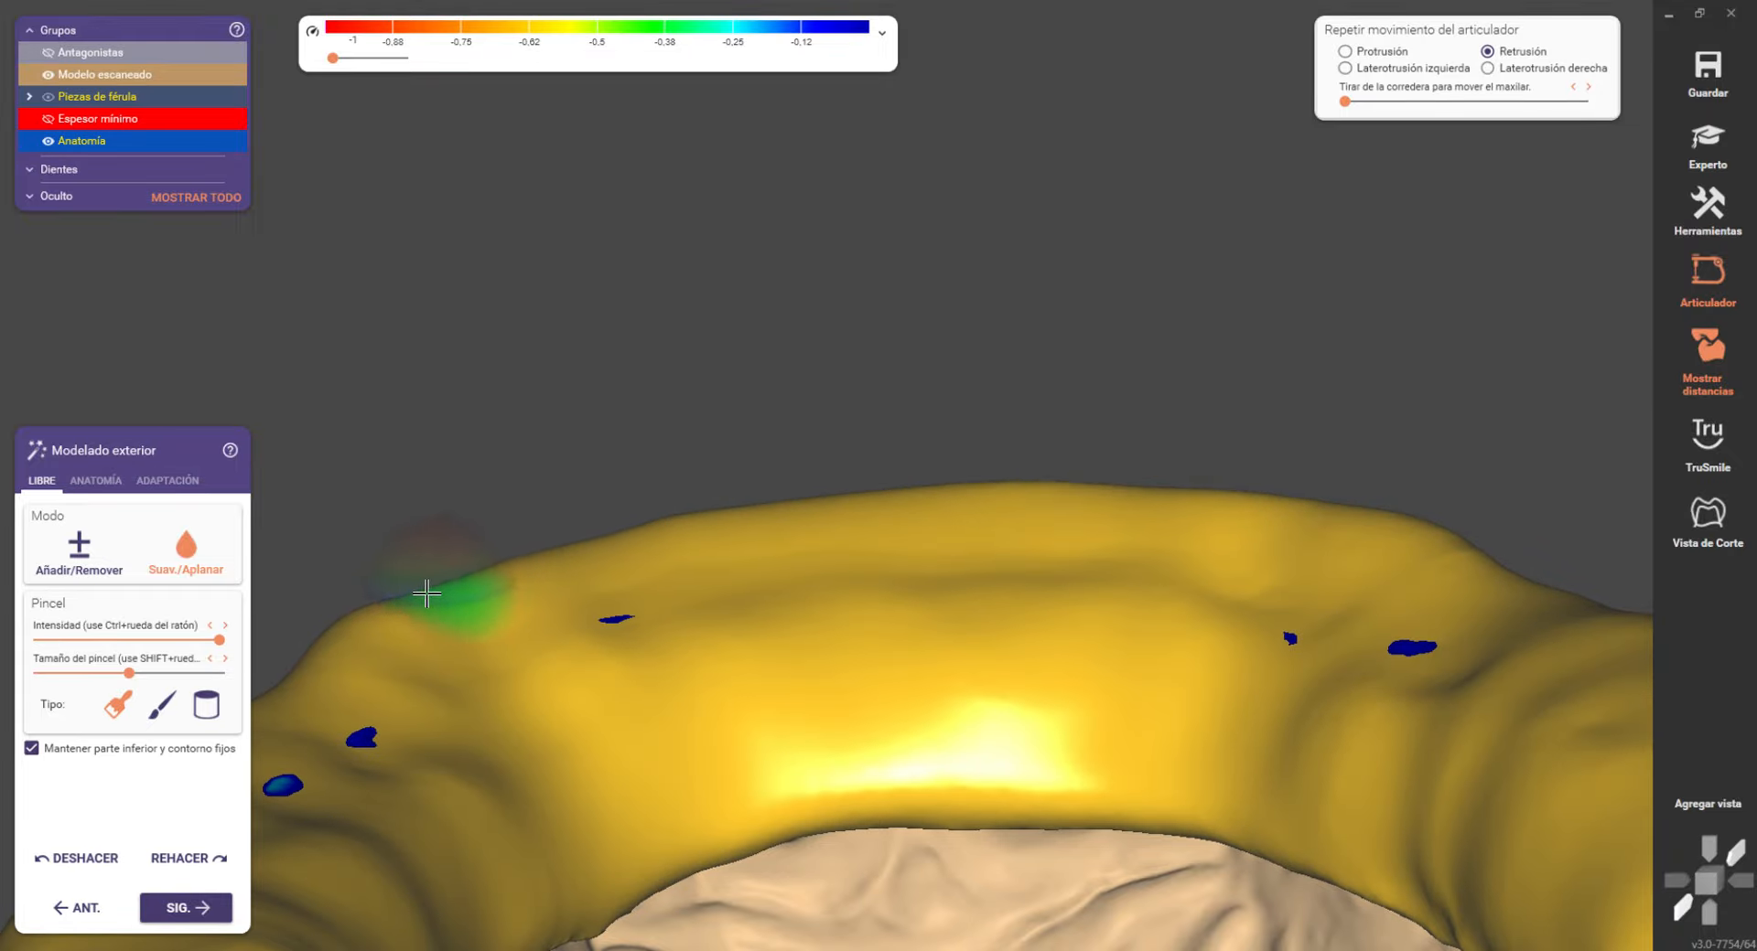
- Show the antagonist to check its fit against the splint, hide it again and return to small-zone anatomy modelling
scroll(482, 502, down, 8)
right_drag(537, 507, 531, 509)
key(a)
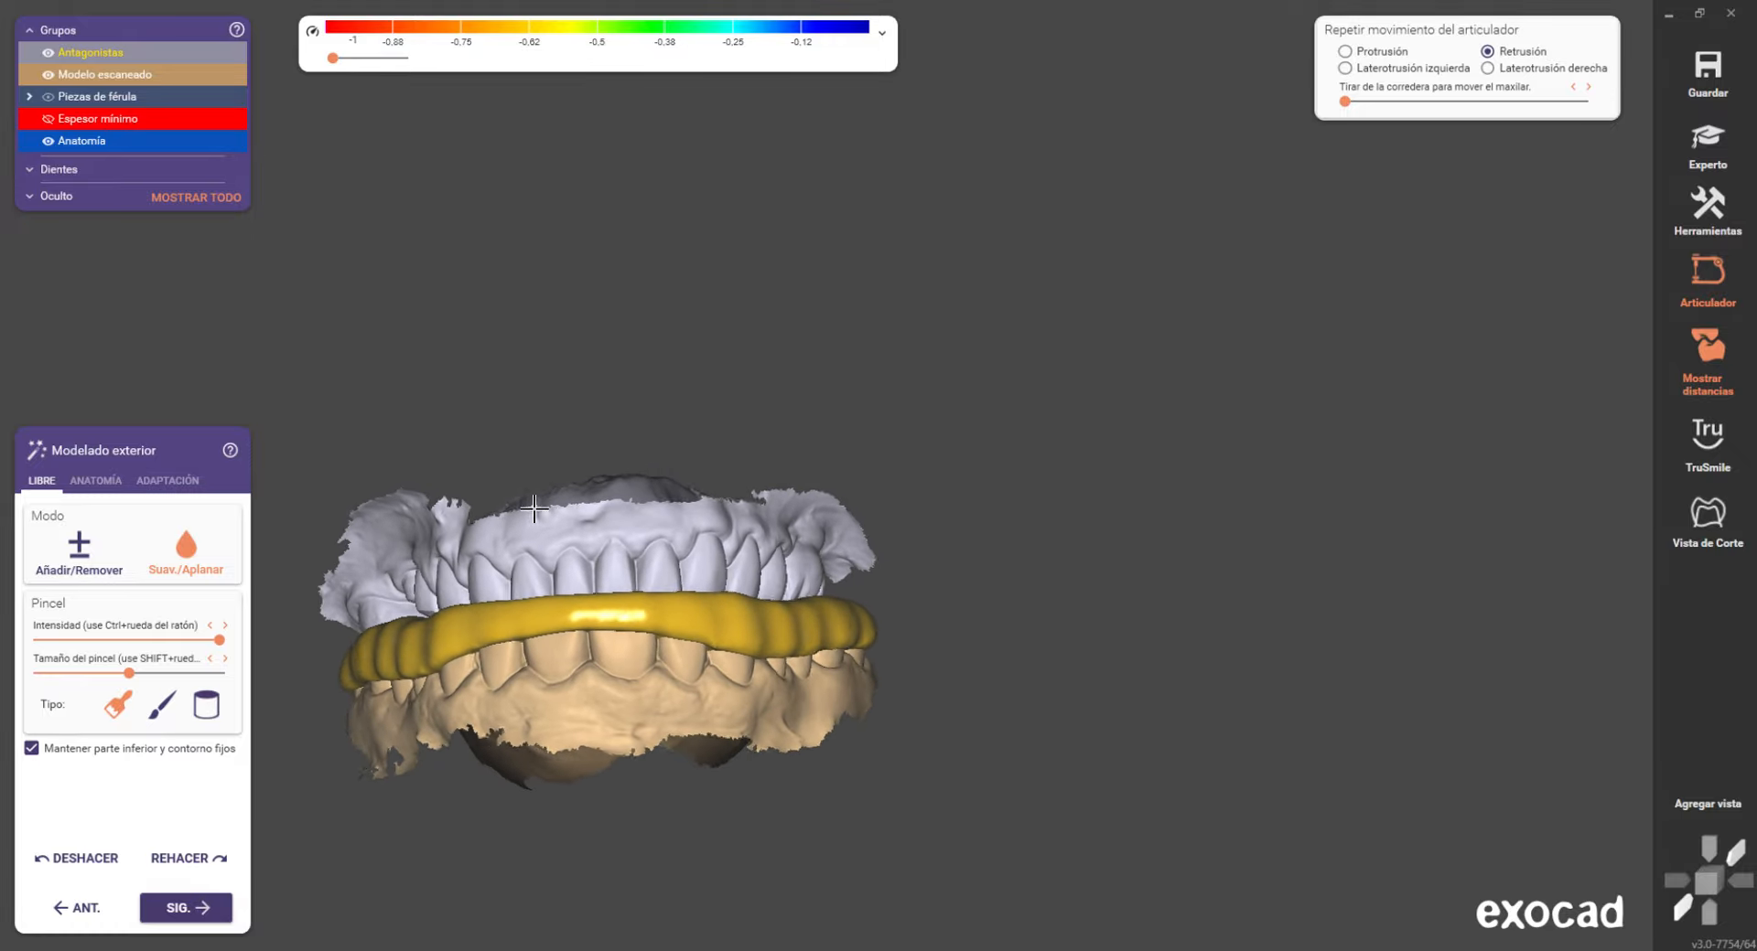
right_drag(525, 509, 531, 506)
key(a)
scroll(536, 400, up, 3)
click(96, 480)
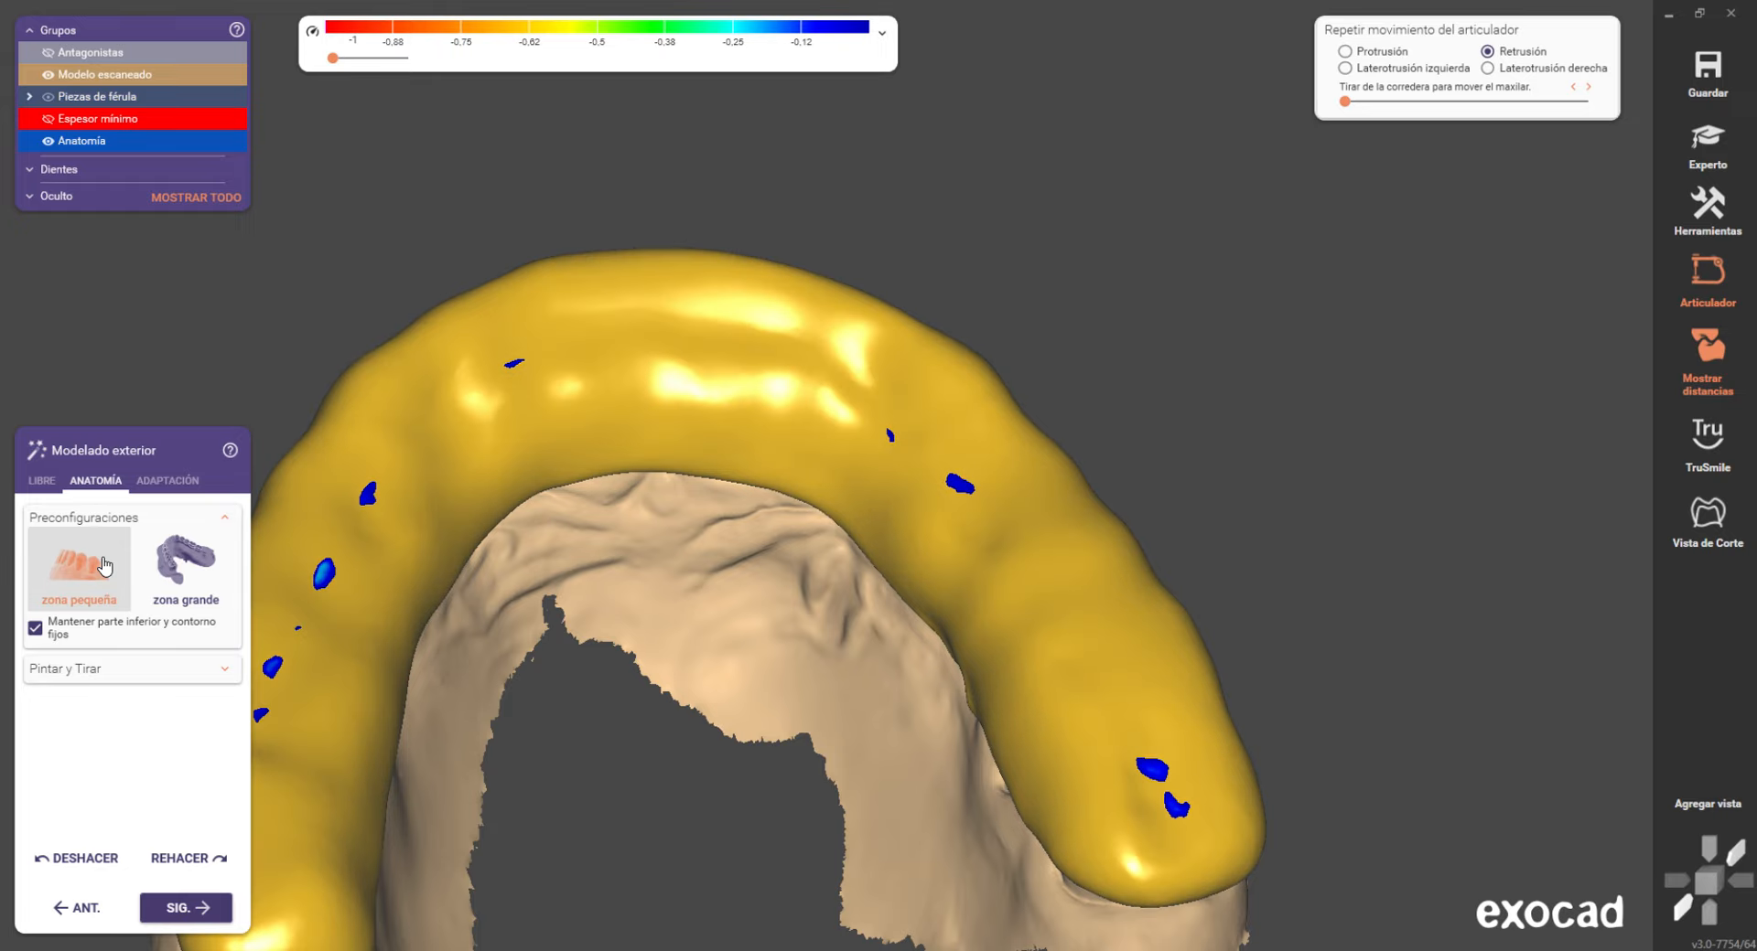
- Add material along the front biting surface and the molar area with free modelling and a larger brush to build up contacts
click(41, 480)
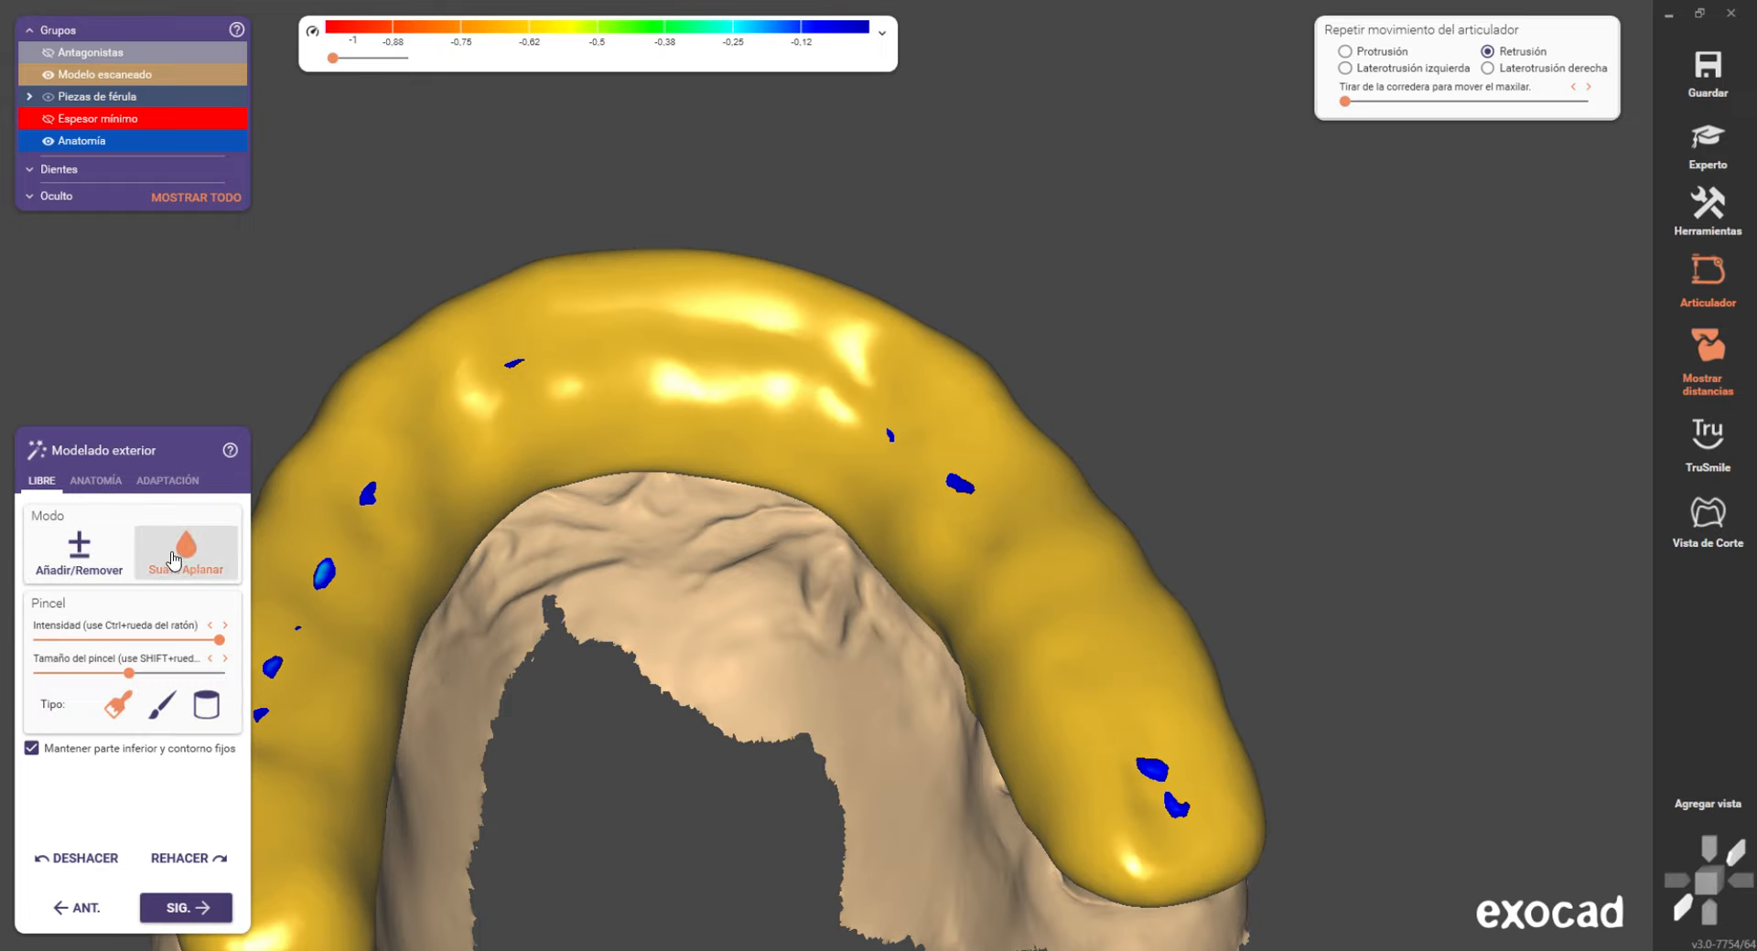
shift+scroll(855, 393, up, 3)
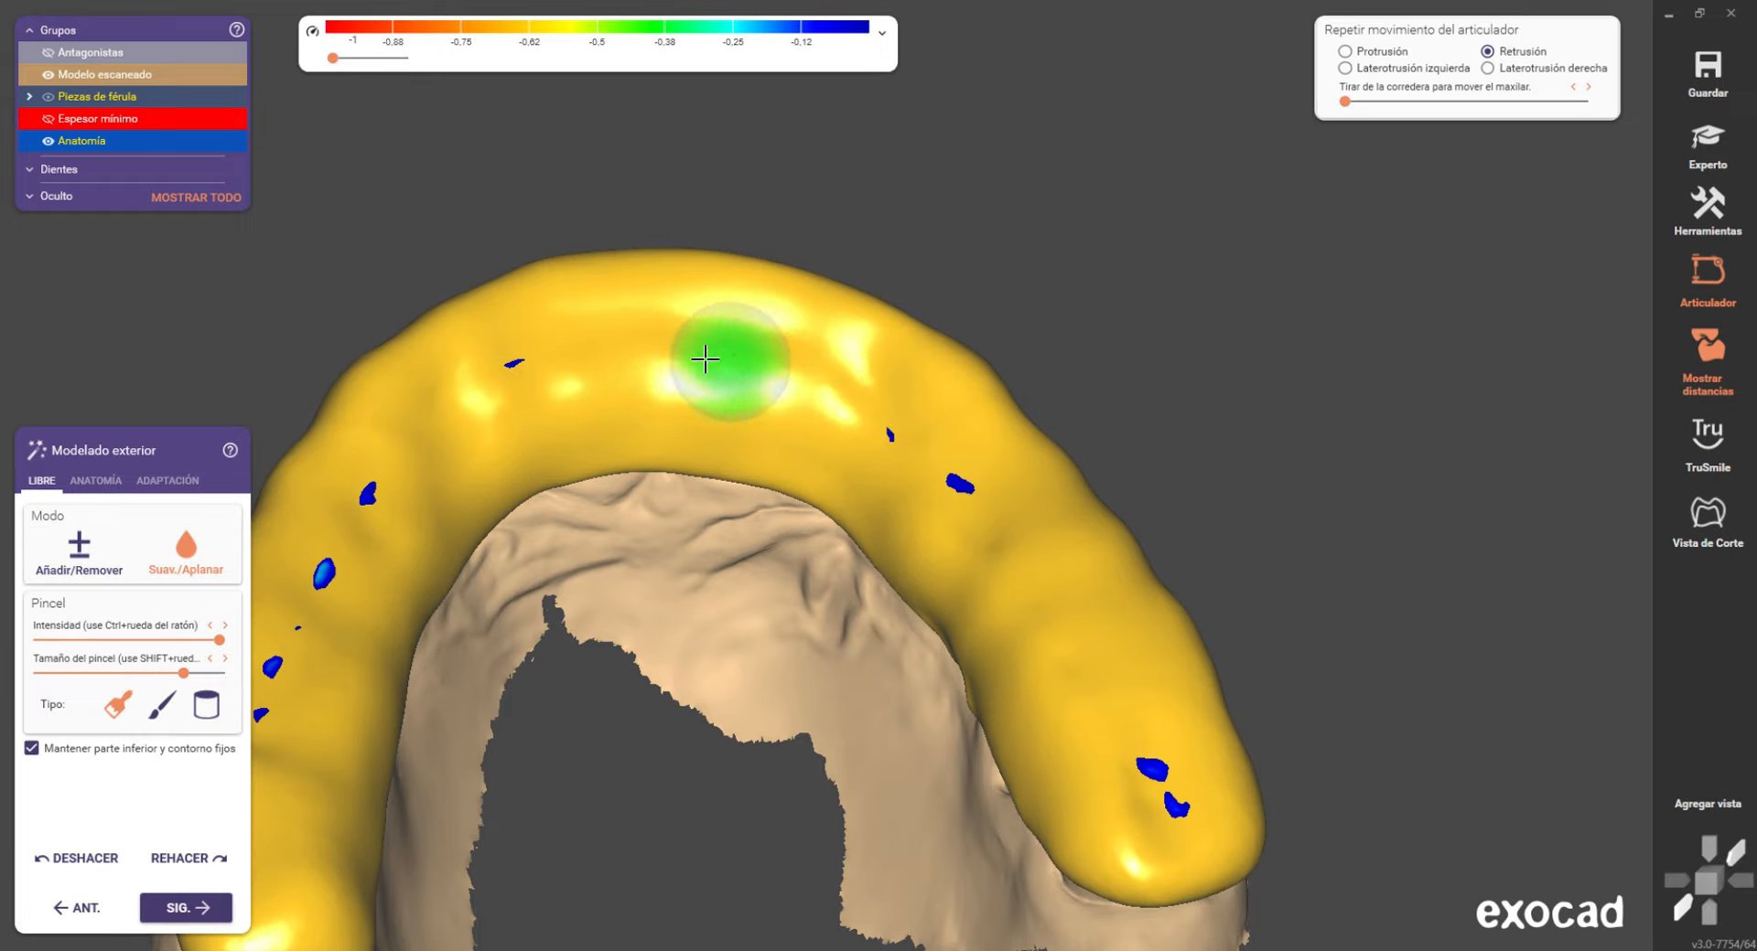
click(78, 549)
mouse_move(556, 391)
mouse_down()
mouse_move(678, 365)
mouse_move(925, 412)
mouse_move(827, 398)
mouse_move(1052, 586)
mouse_up()
drag(1109, 733, 1165, 765)
middle_drag(736, 695, 891, 514)
scroll(890, 513, down, 1)
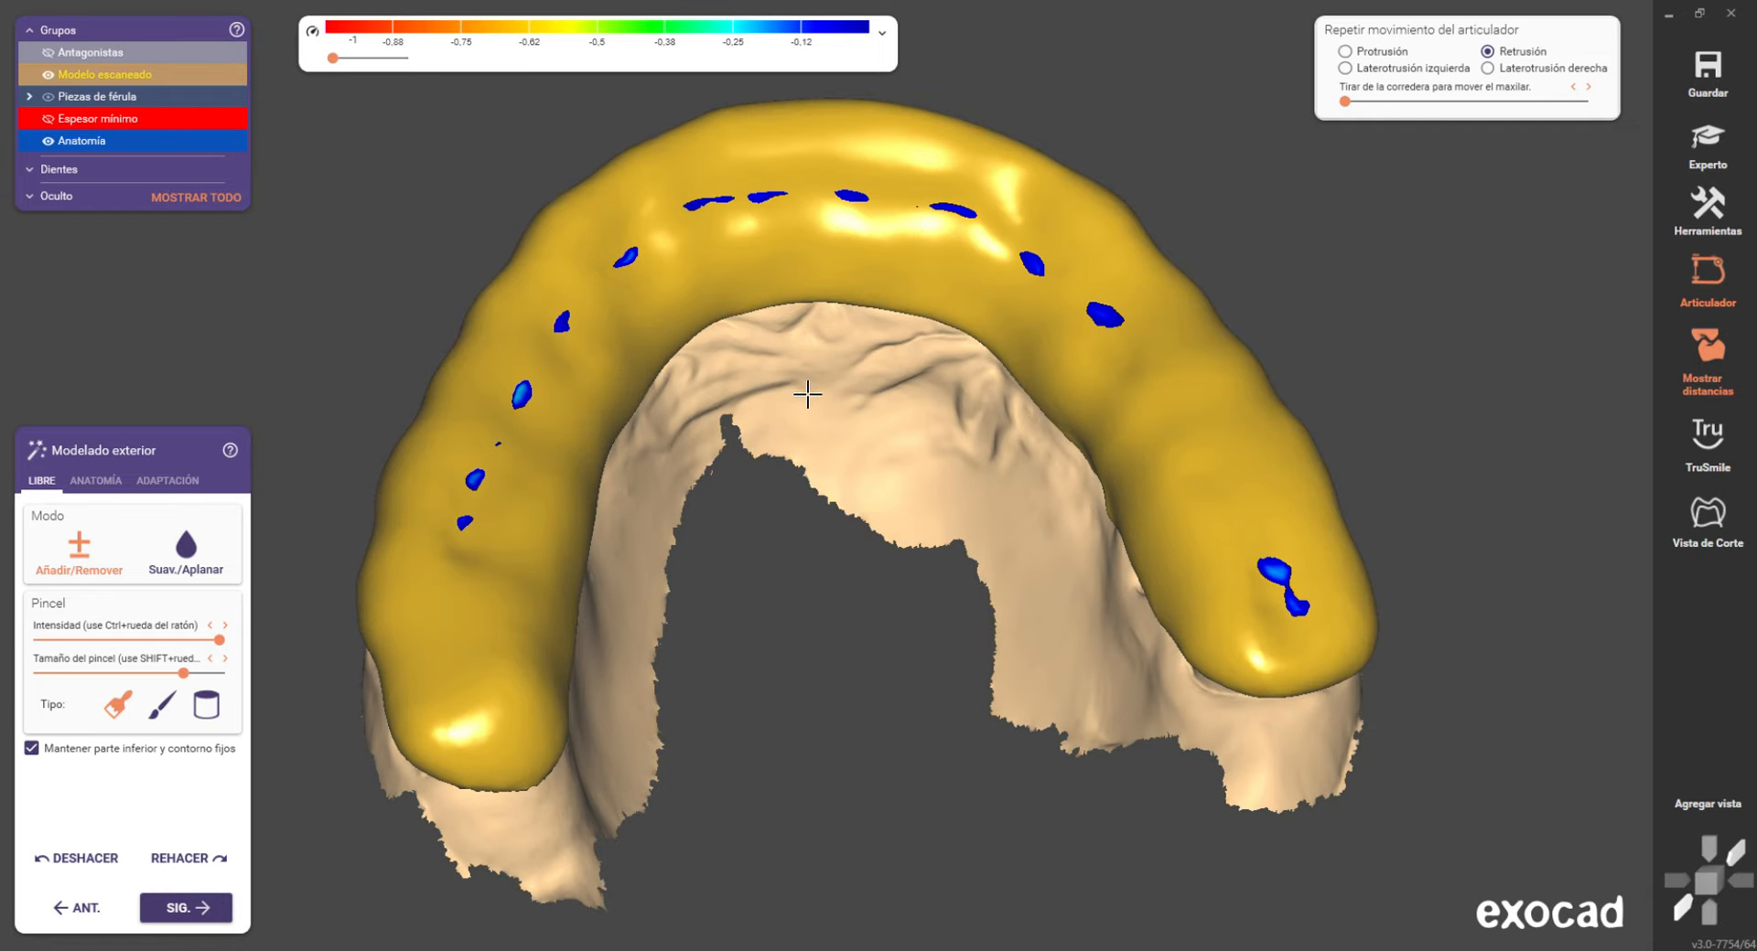
- Trim the splint's intersections with the antagonist using static occlusion and a desired distance of 0 mm, and inspect the contacts all around
click(175, 482)
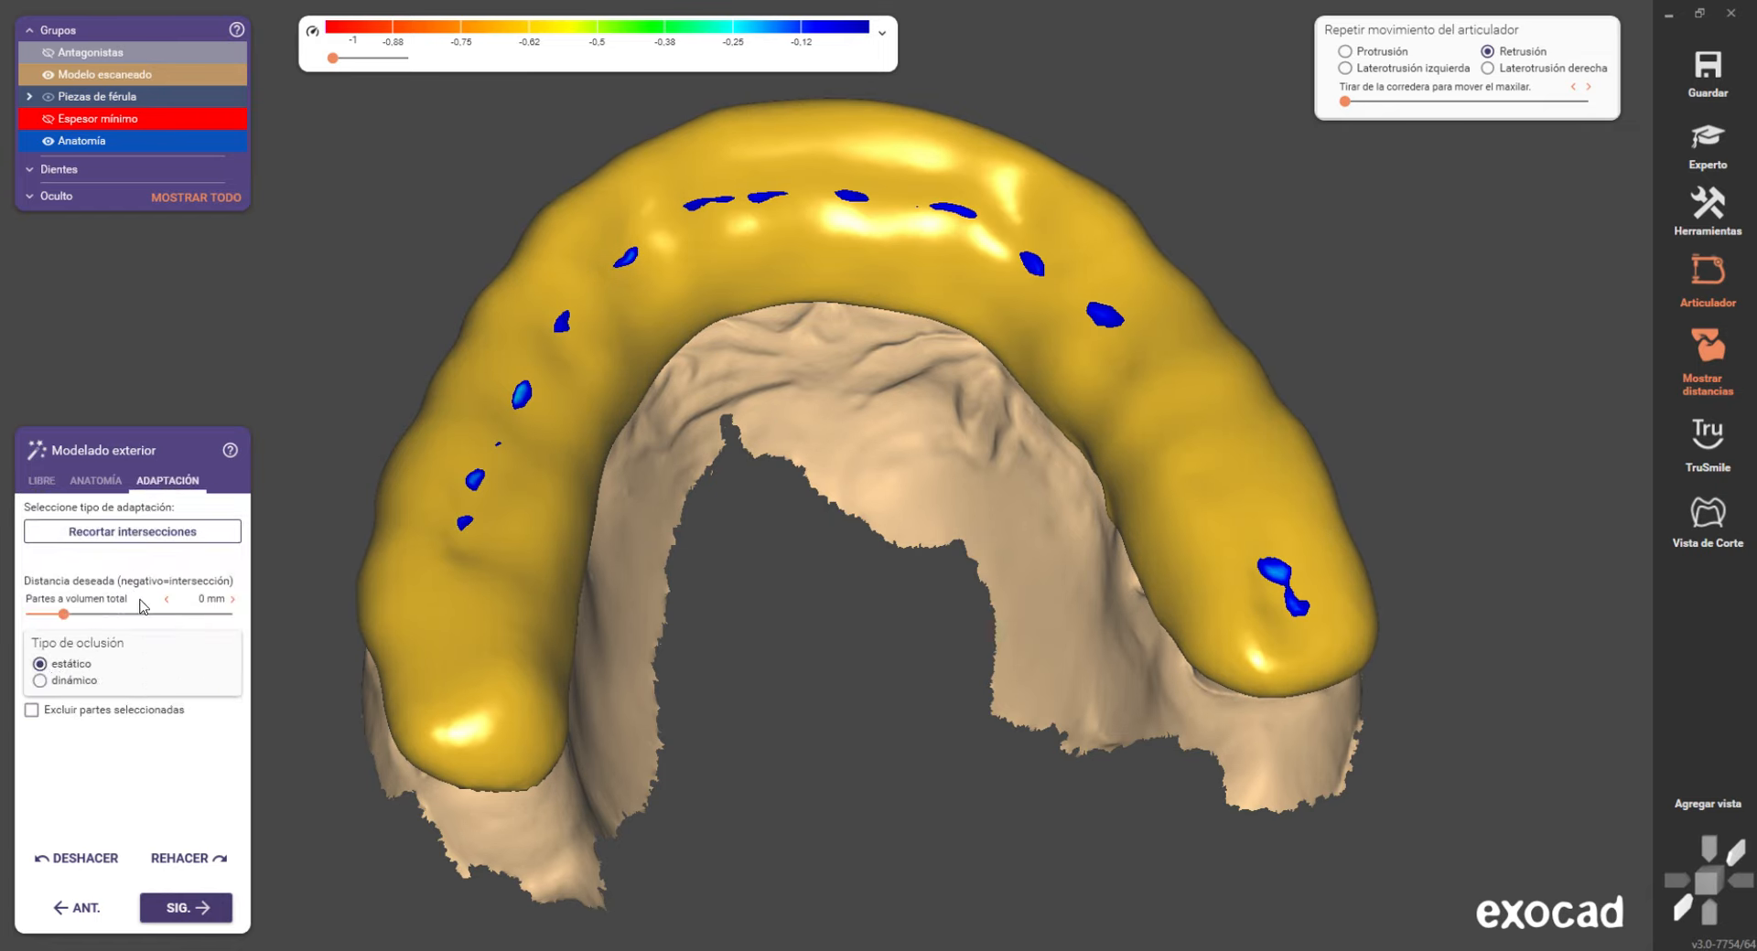
click(161, 532)
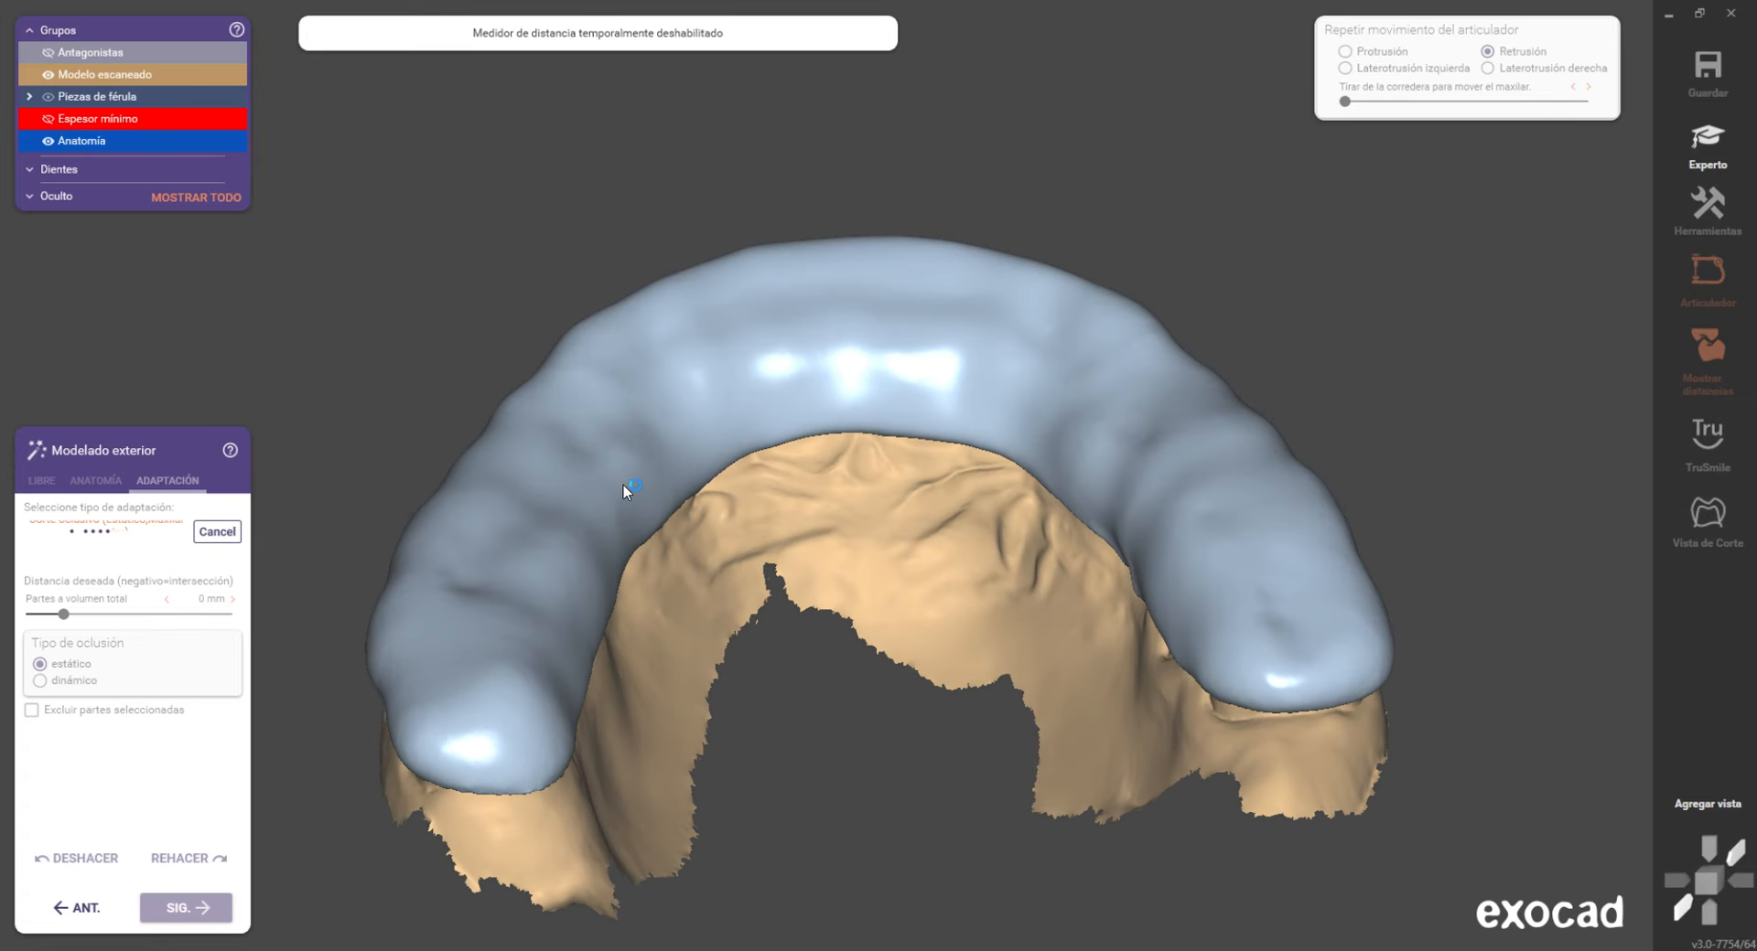
scroll(871, 326, up, 3)
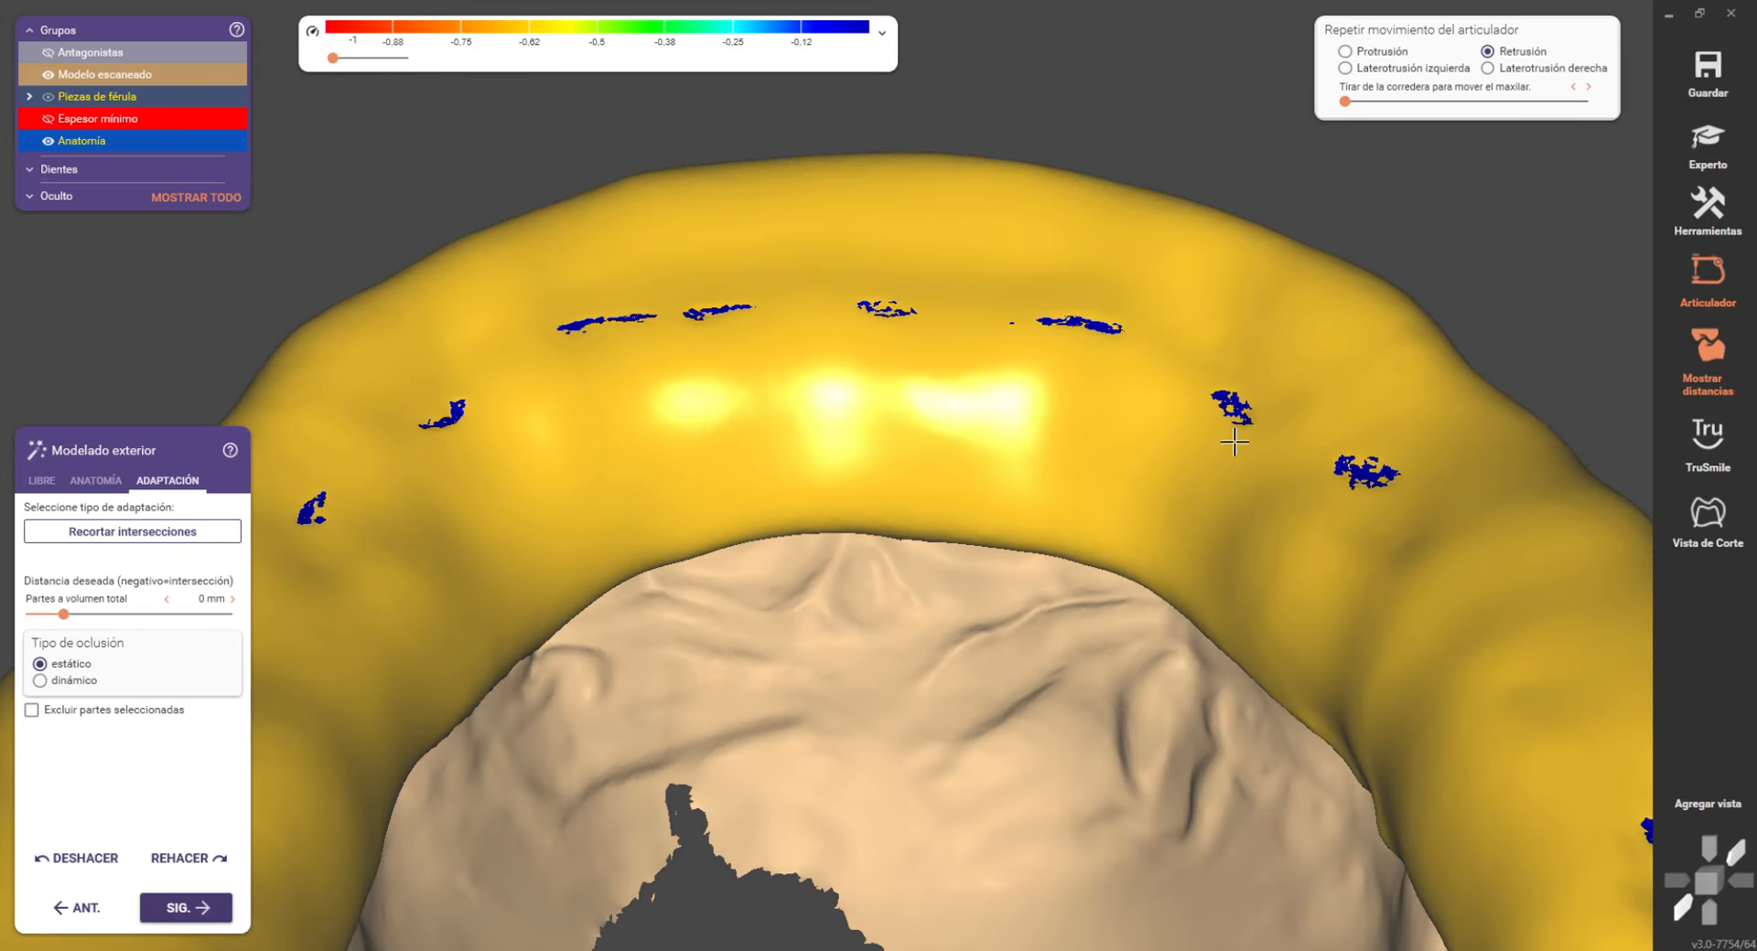
scroll(882, 415, down, 3)
right_drag(882, 415, 836, 455)
scroll(836, 455, up, 4)
scroll(919, 409, down, 4)
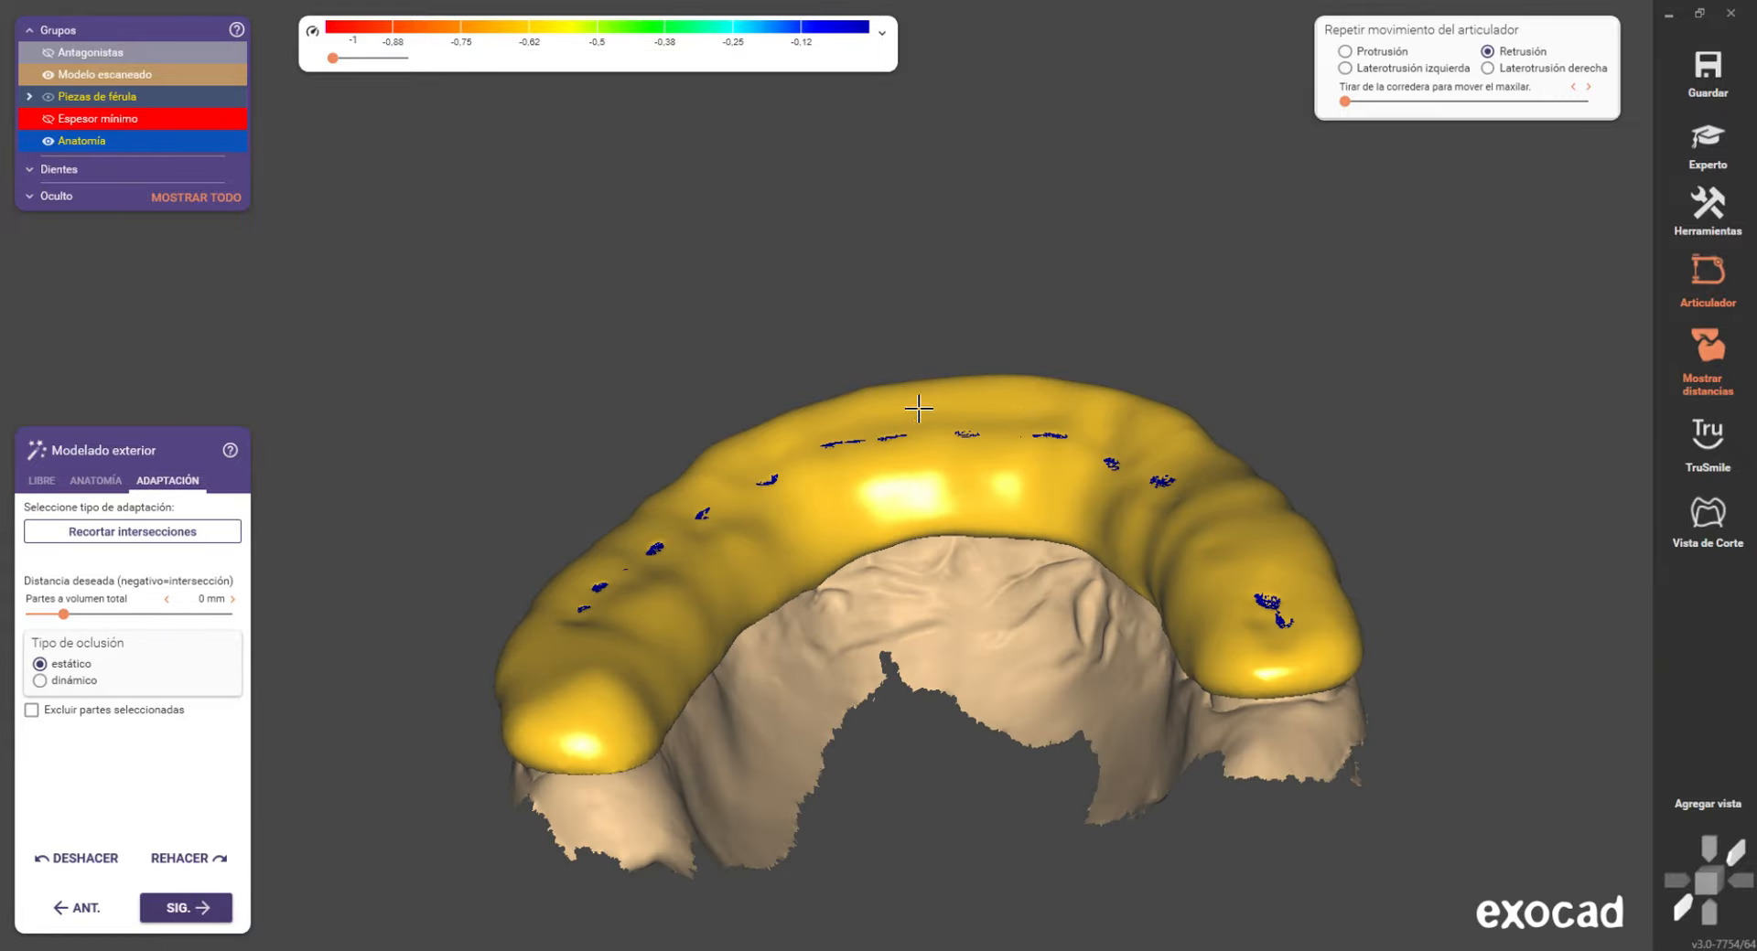
right_drag(918, 409, 979, 504)
right_drag(757, 486, 301, 504)
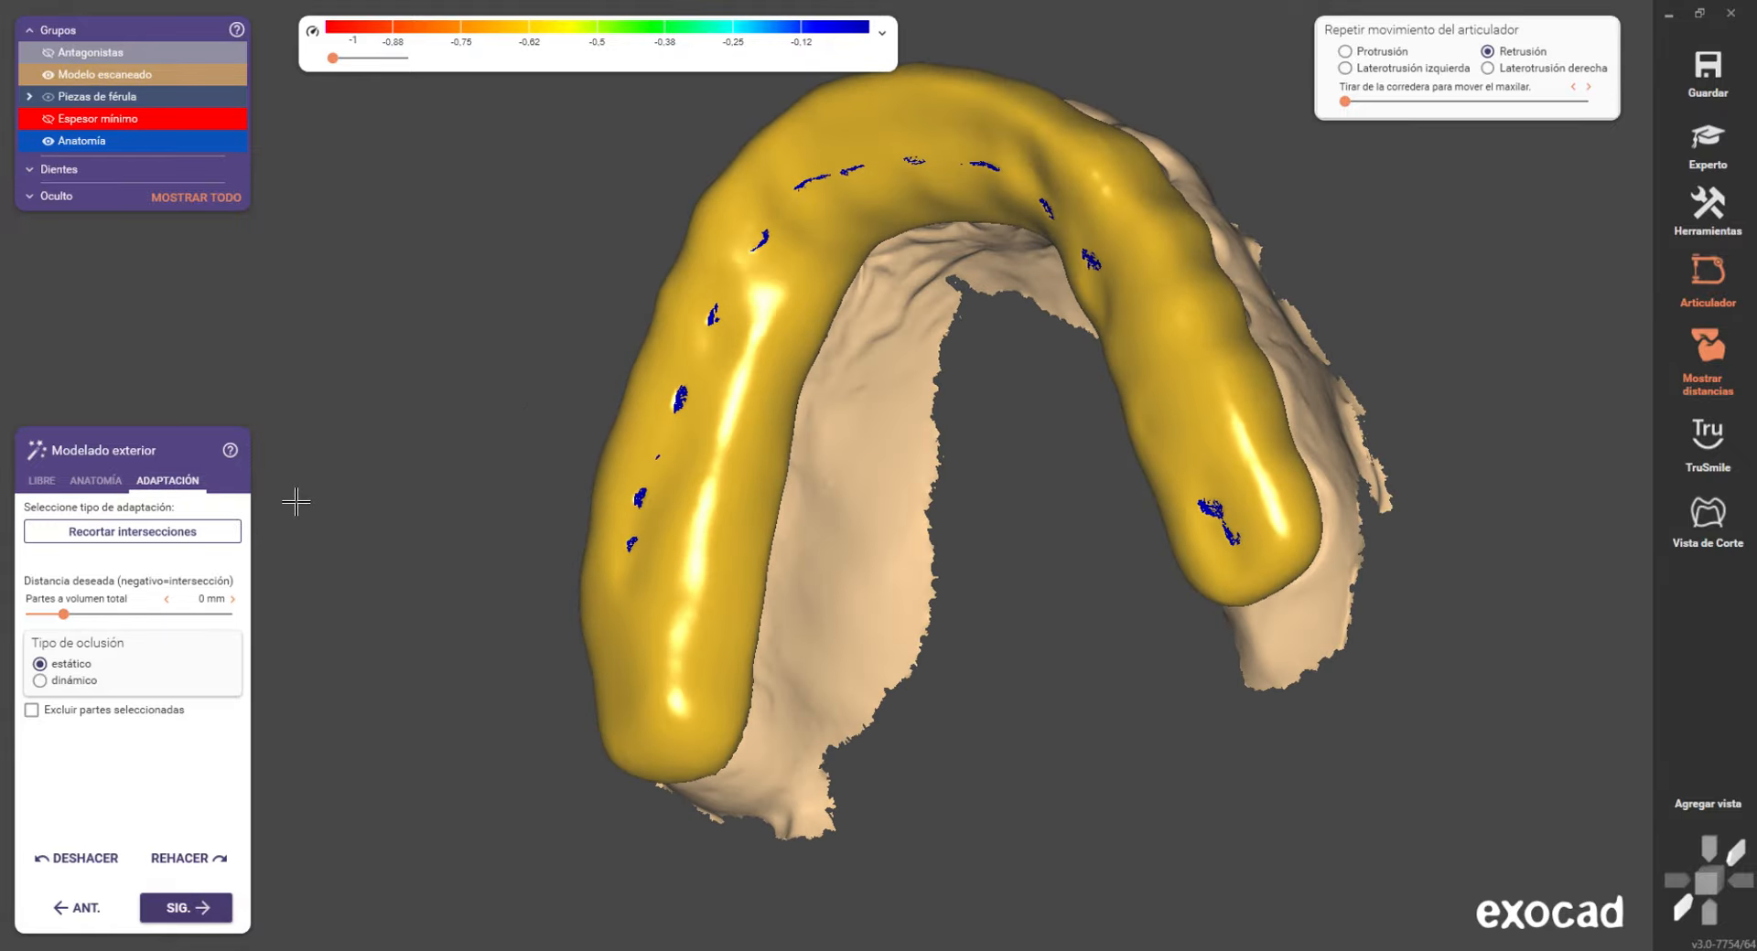
- Return to free modelling in smooth/flatten mode and check the splint's surface on both sides
click(42, 481)
scroll(1225, 287, up, 3)
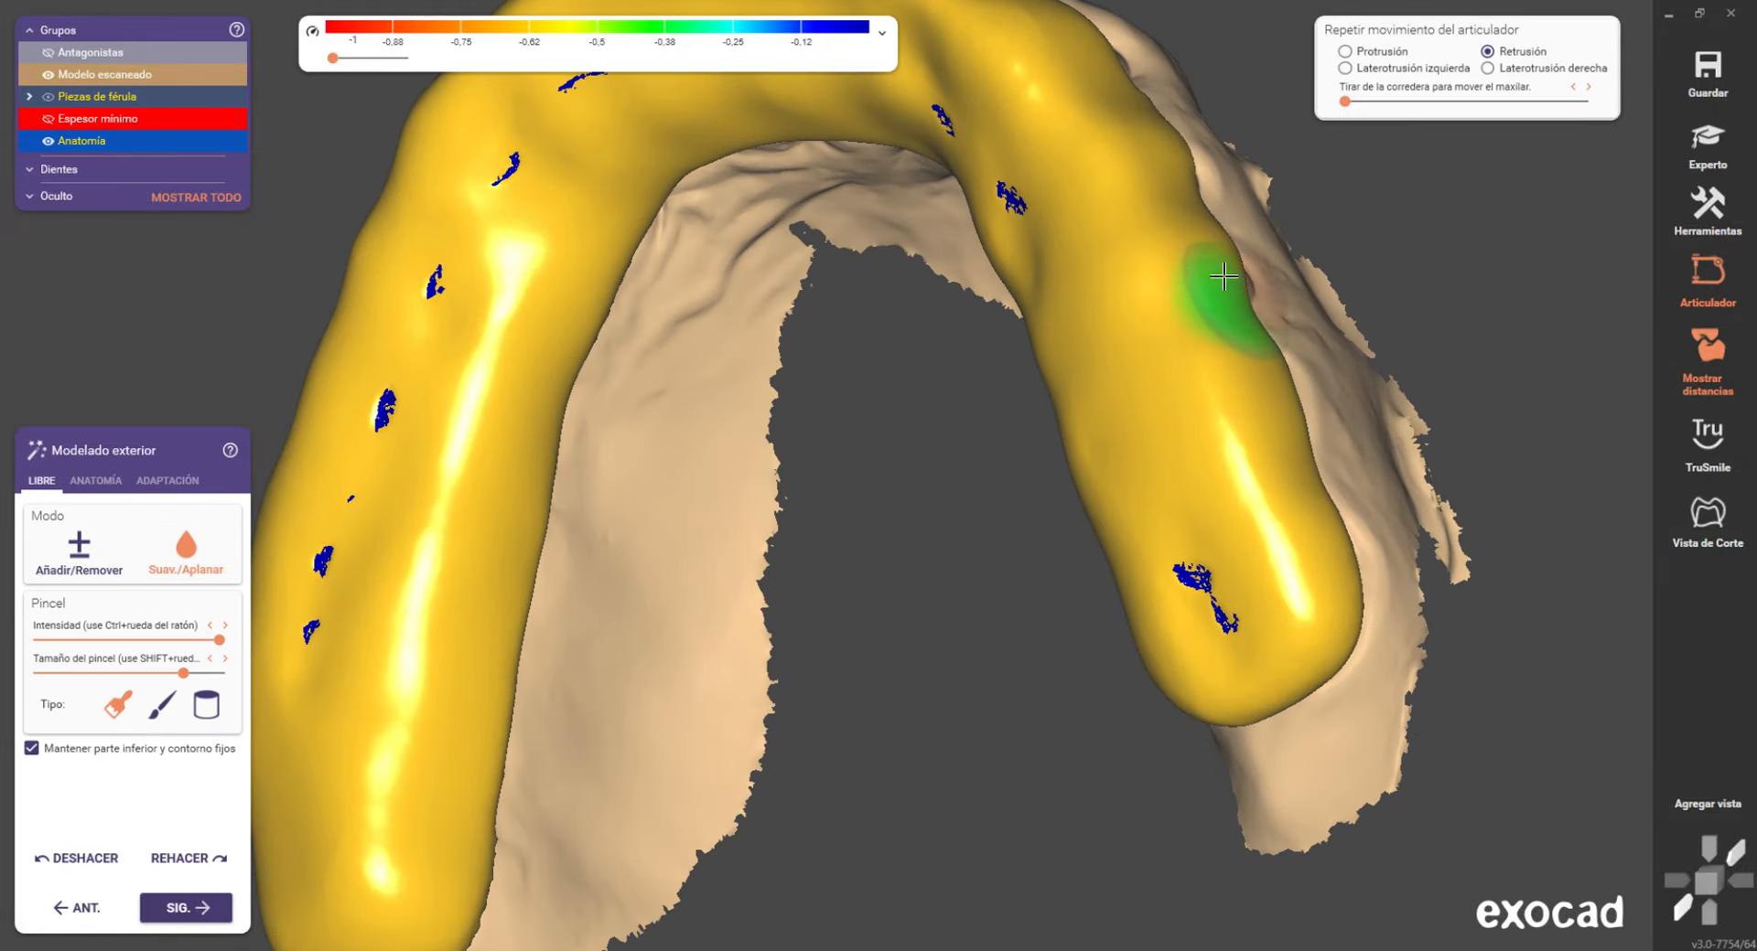
scroll(1227, 247, down, 5)
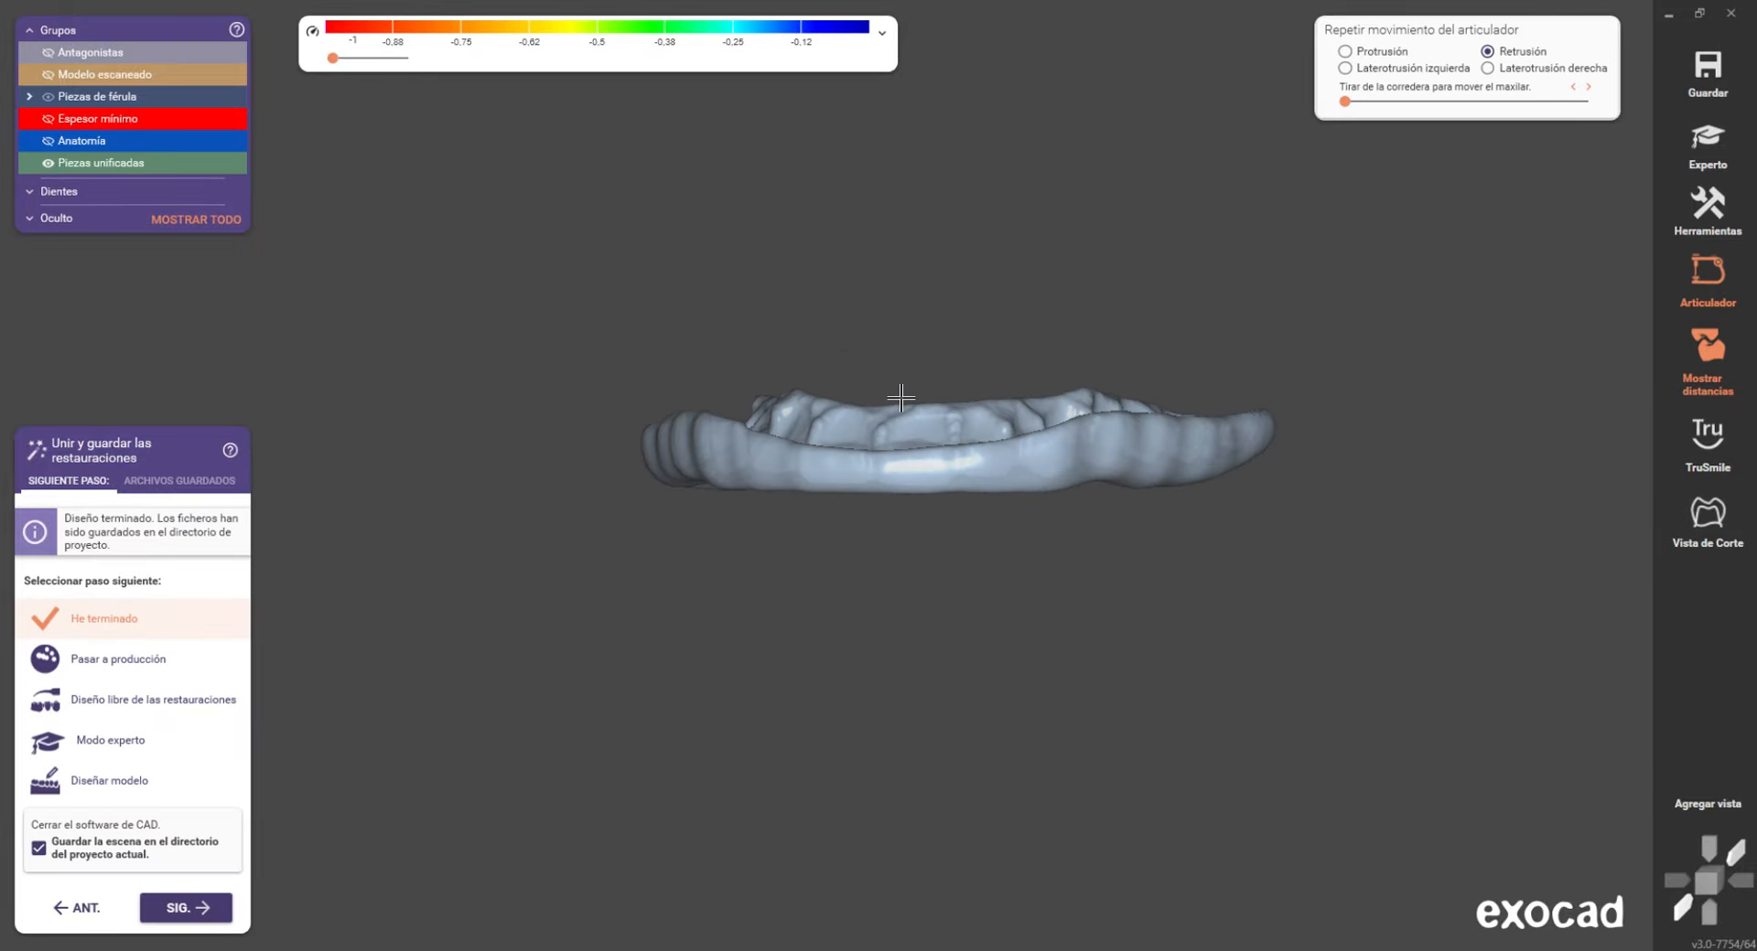
- Inspect the merged splint and finish the design, saving the scene in the current project directory
right_click(901, 398)
click(765, 340)
right_drag(765, 340, 774, 343)
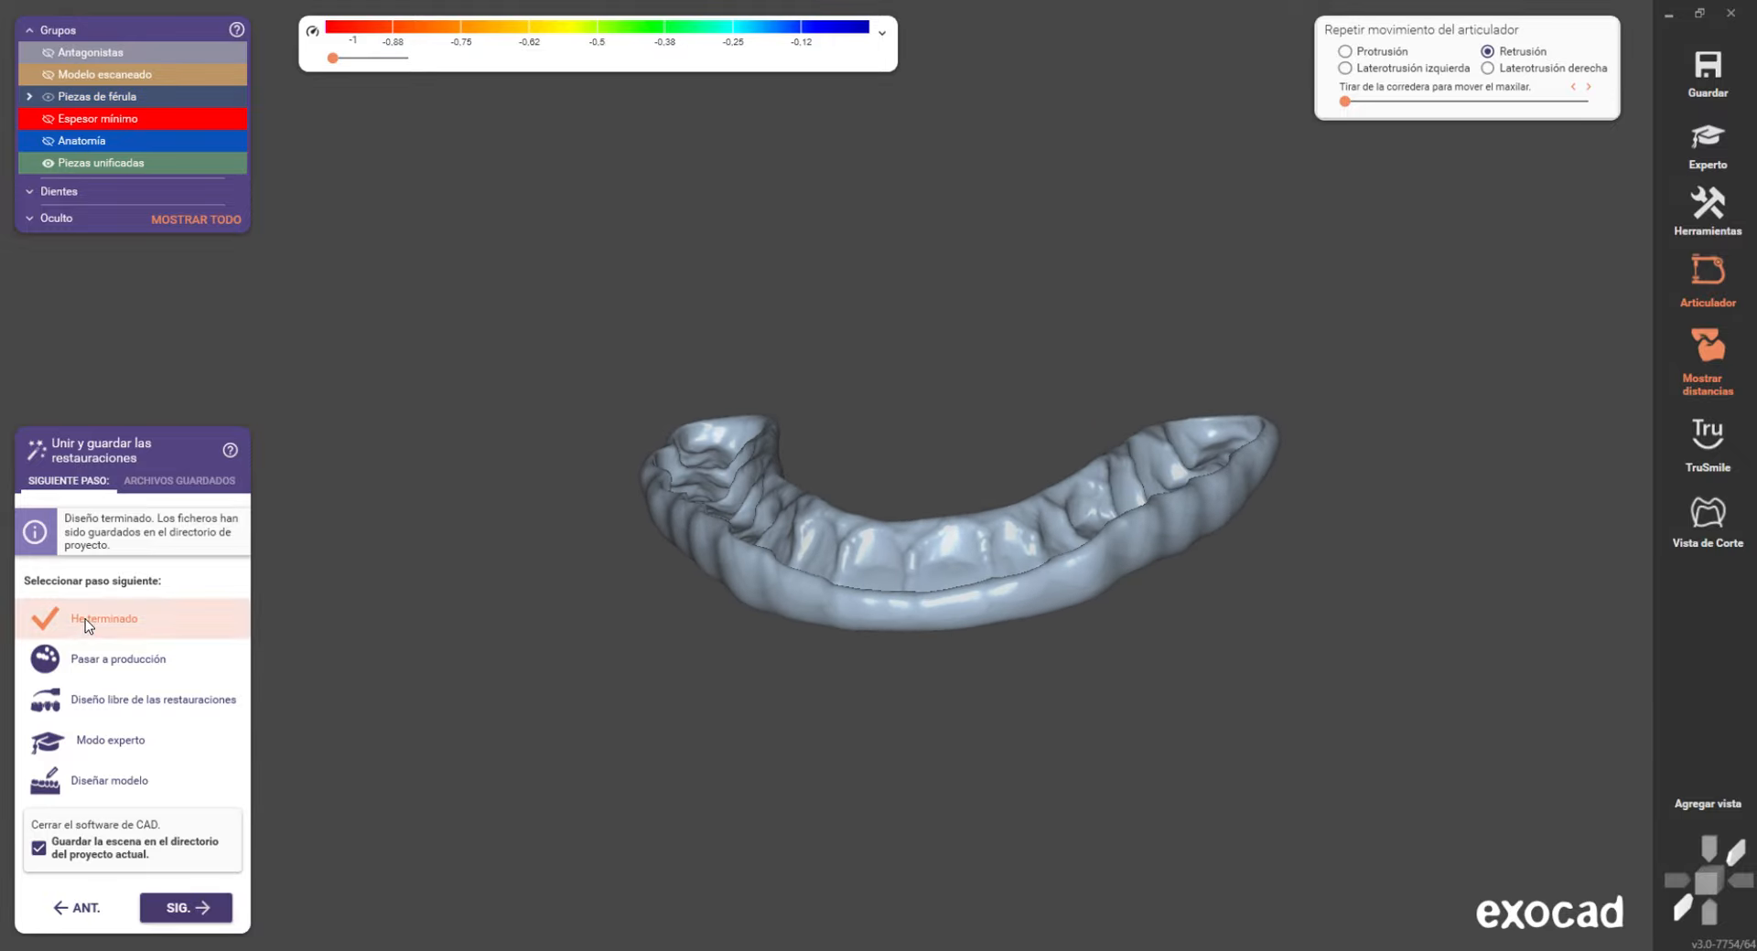
click(183, 905)
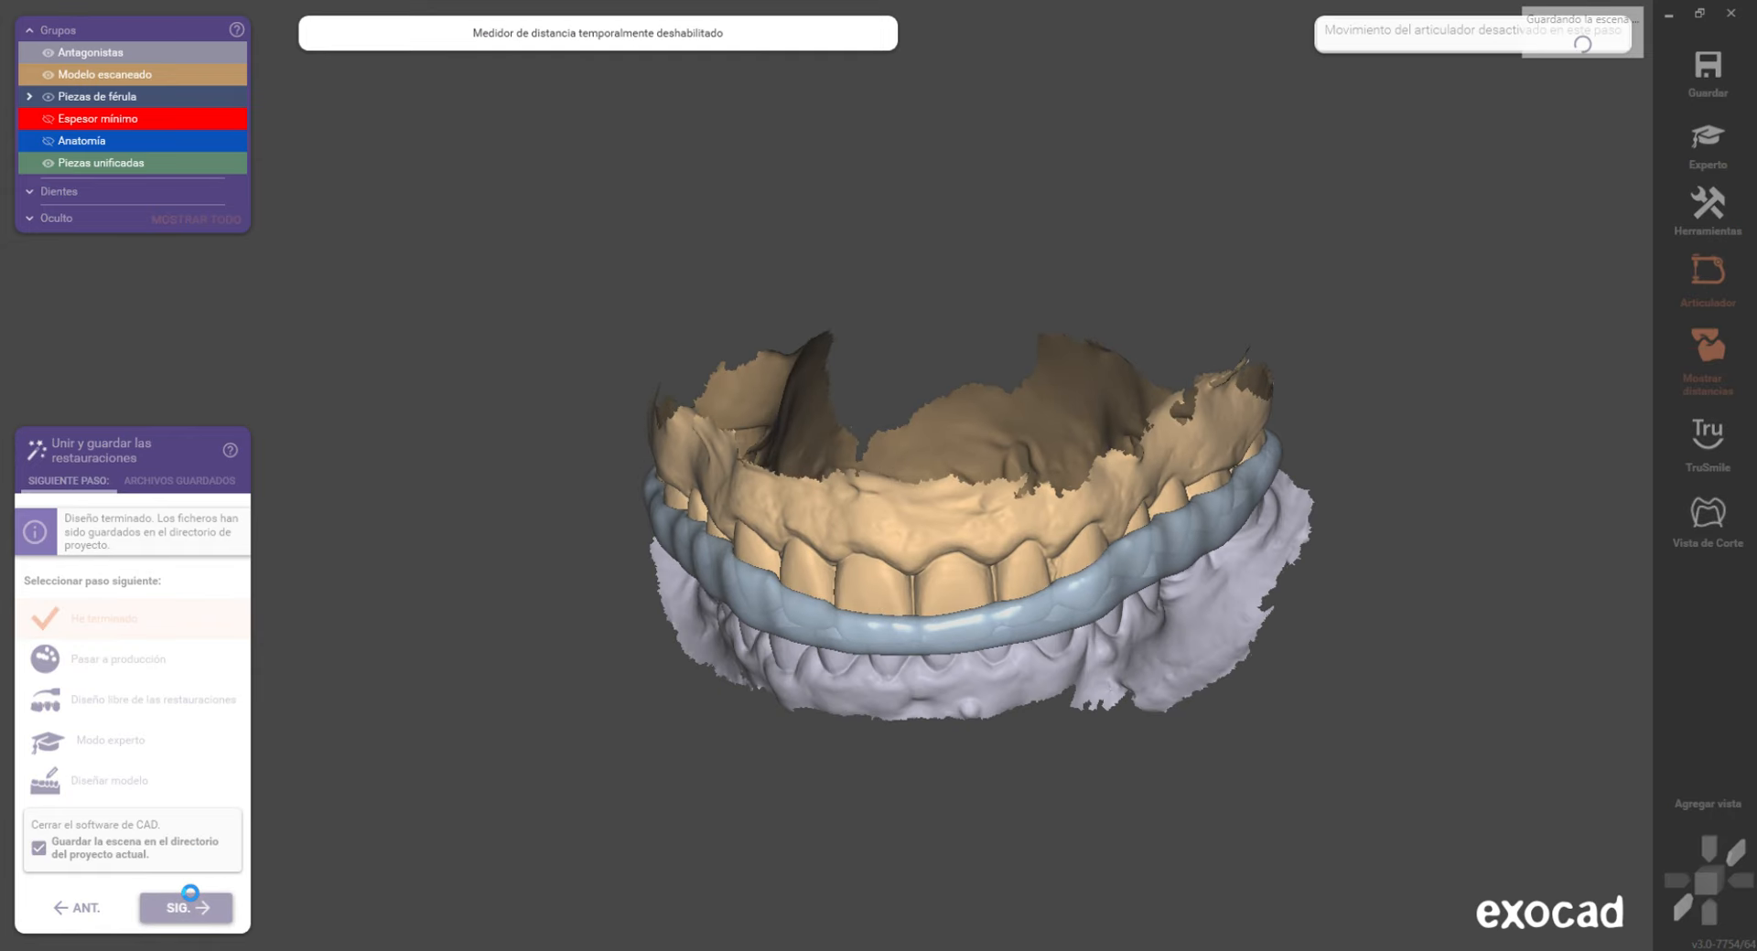